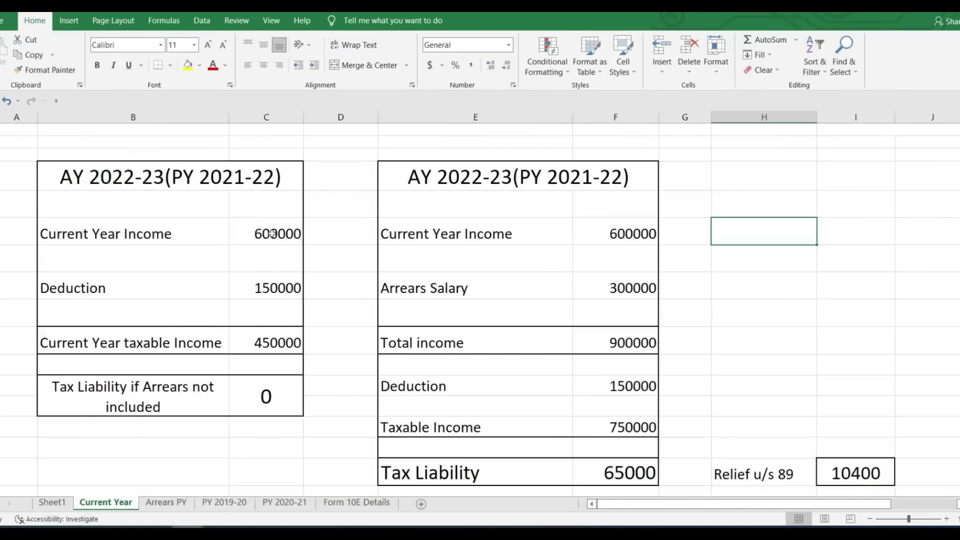
- Check the current year income, and review the arrear details for PY 2019-20 and PY 2020-21 on the Arrears PY sheet
click(274, 233)
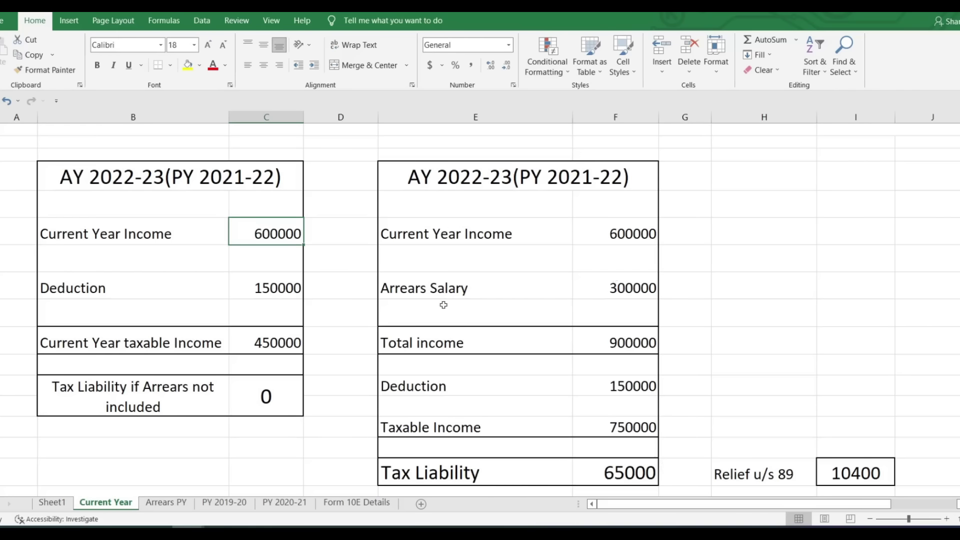
click(165, 503)
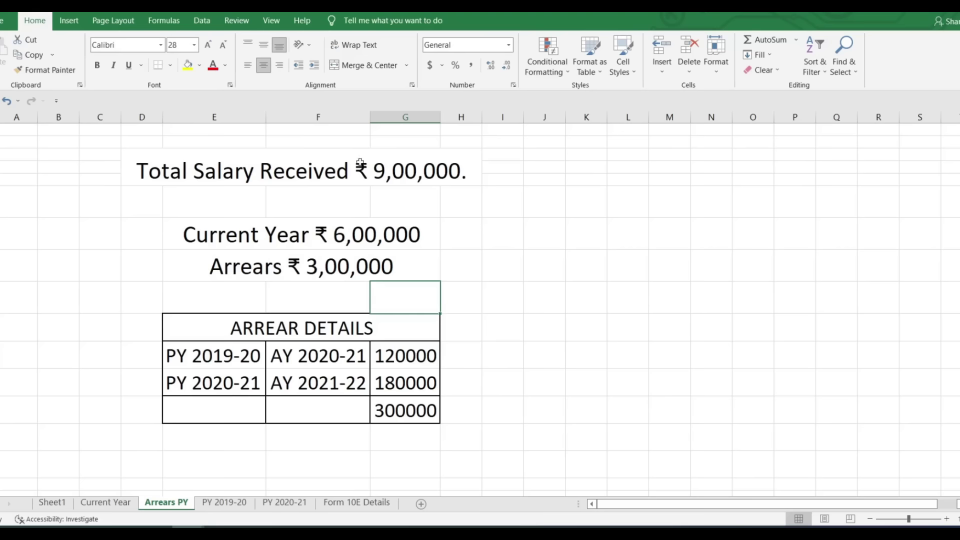
click(392, 218)
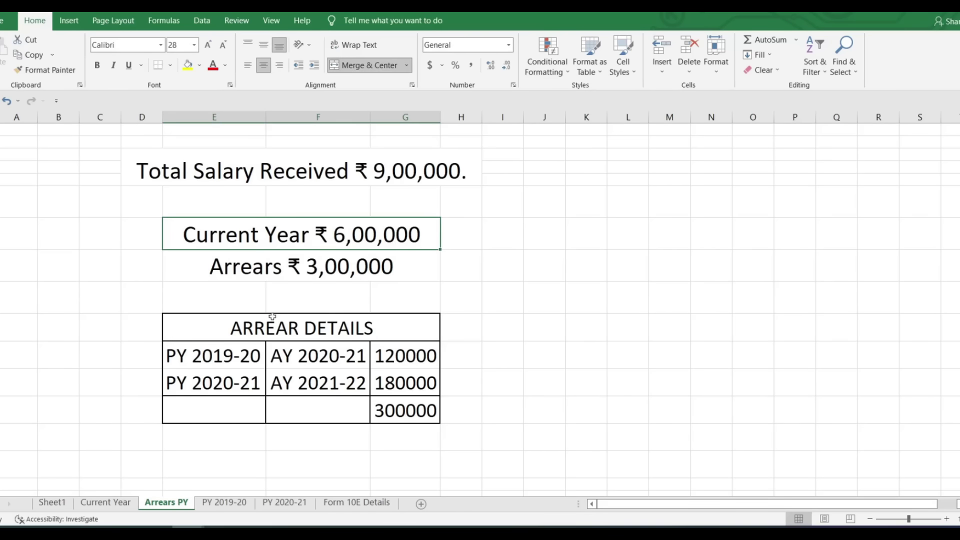
drag(224, 351, 244, 383)
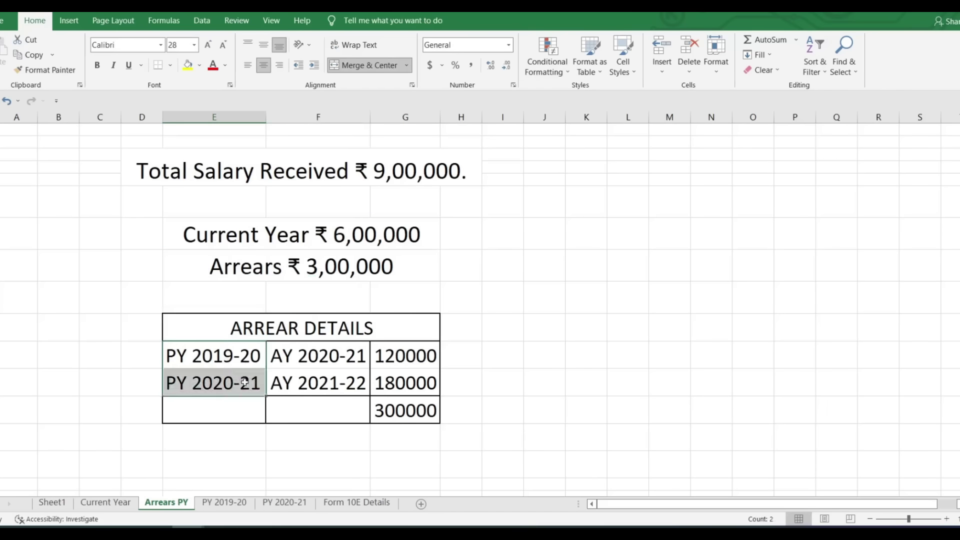
text(PY 2019-20 PY 2020-21)
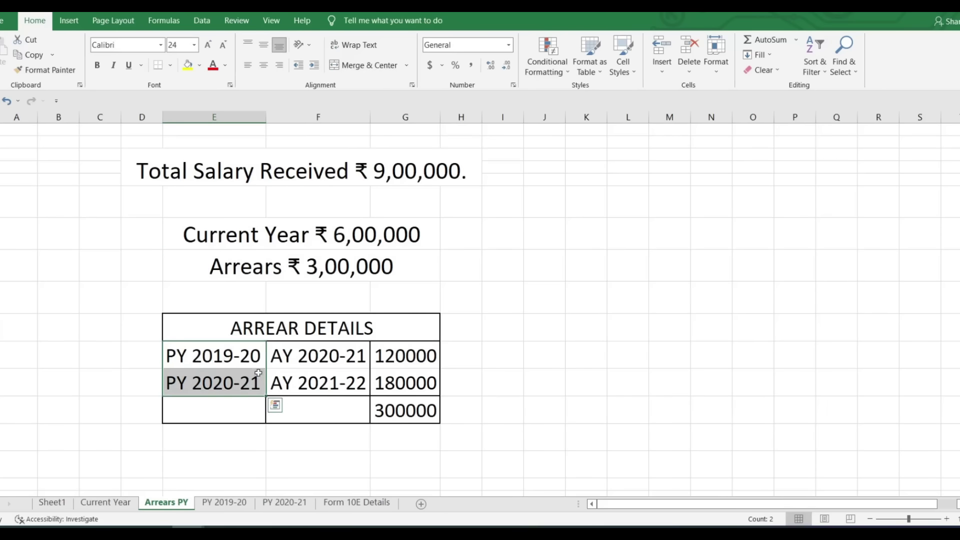
click(237, 355)
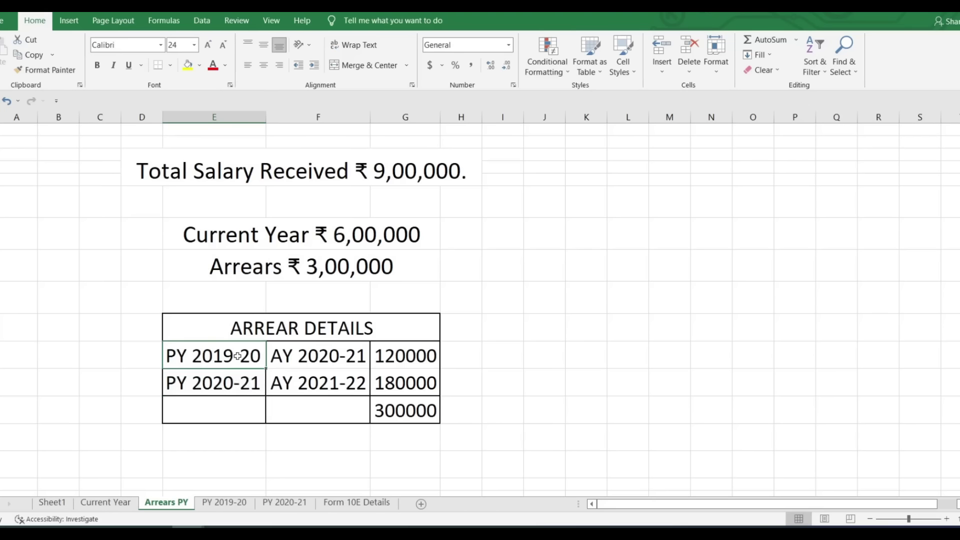
shift+click(244, 385)
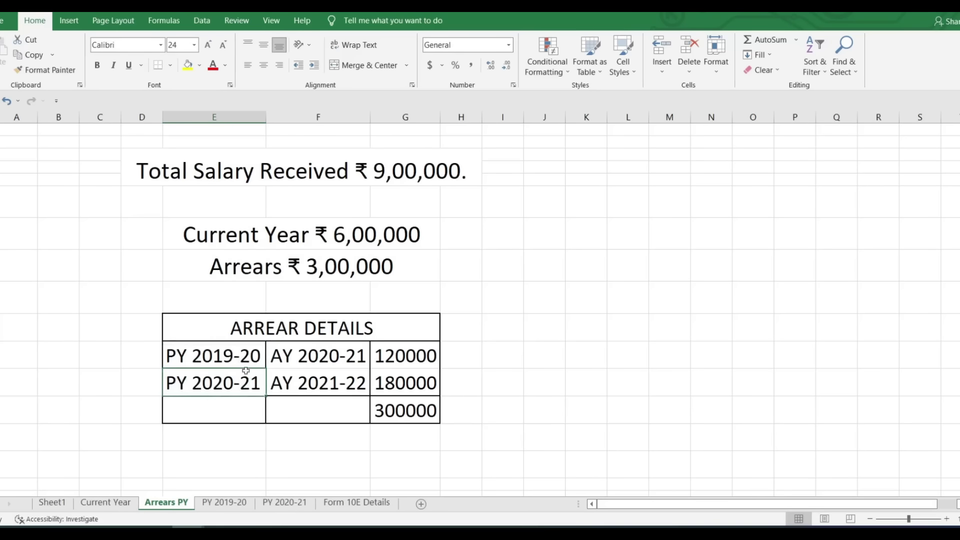
click(246, 359)
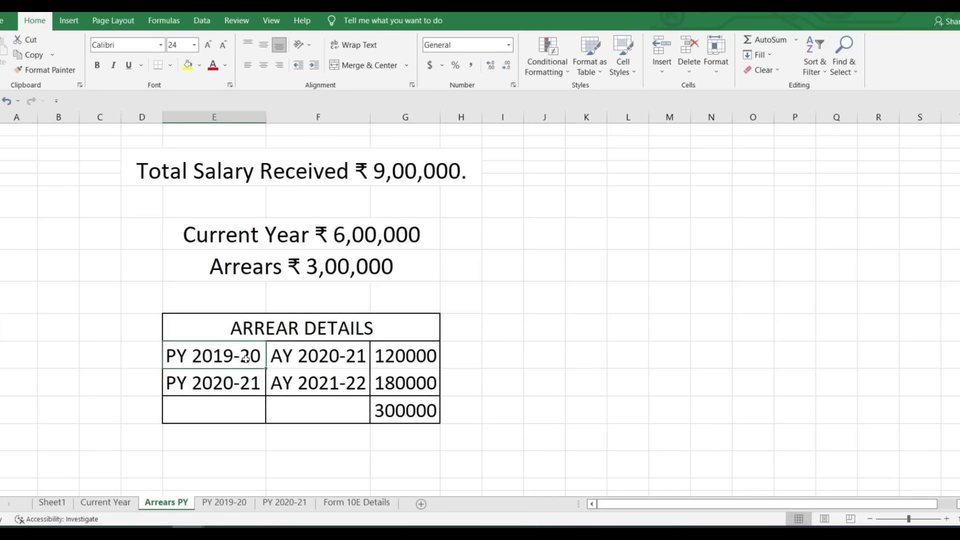
- Review the arrears, current year and total salary received figures above the arrear details table
click(361, 266)
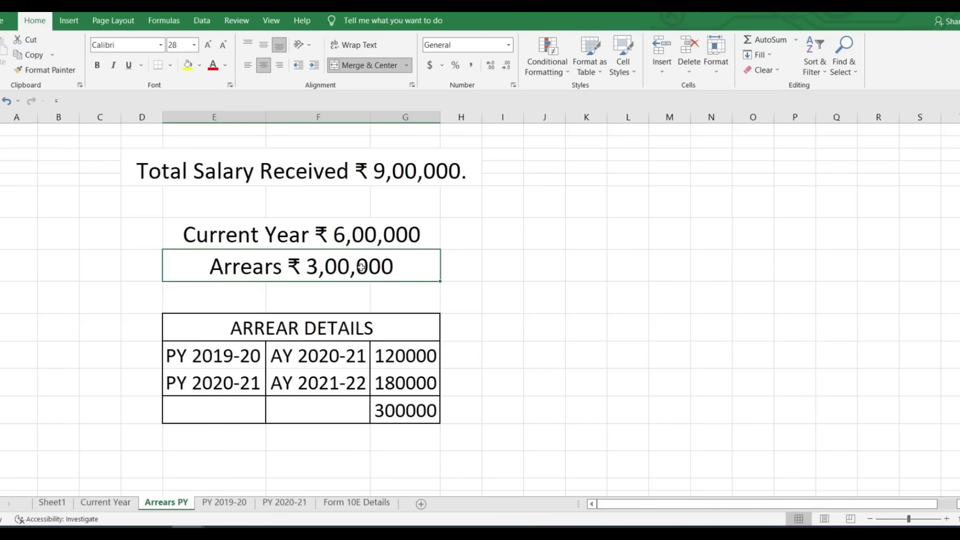
click(400, 239)
click(348, 265)
click(401, 170)
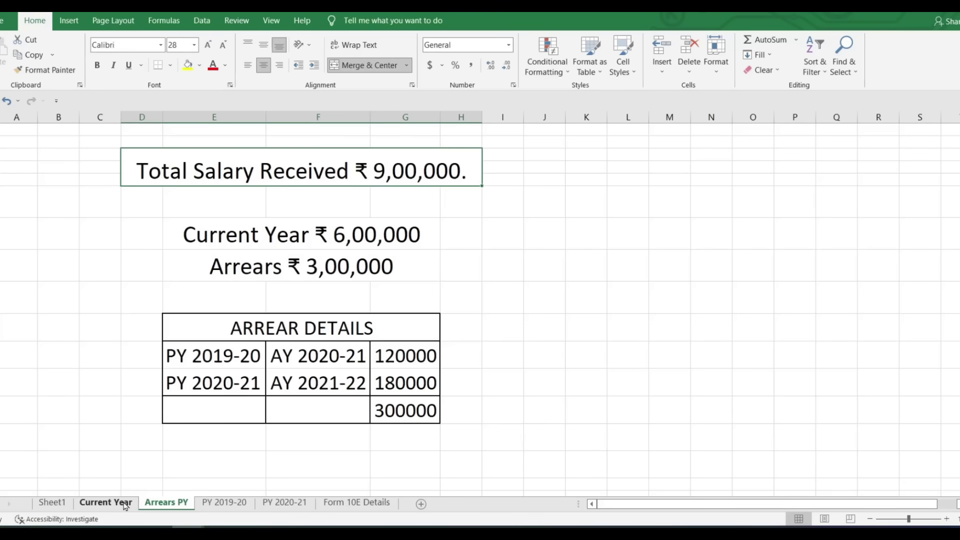
- Compare the arrears salary, taxable income and tax liability with and without arrears on the Current Year sheet
click(105, 502)
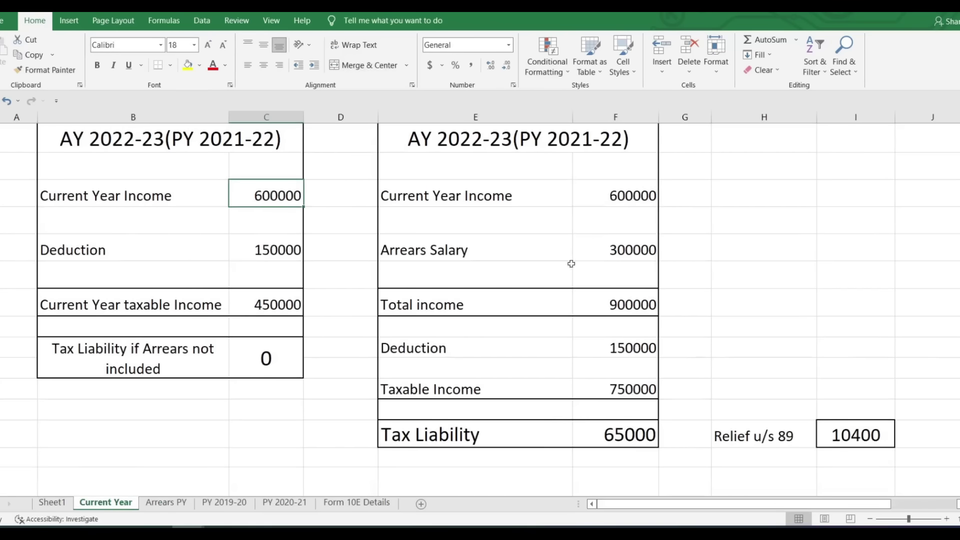
click(451, 250)
click(646, 253)
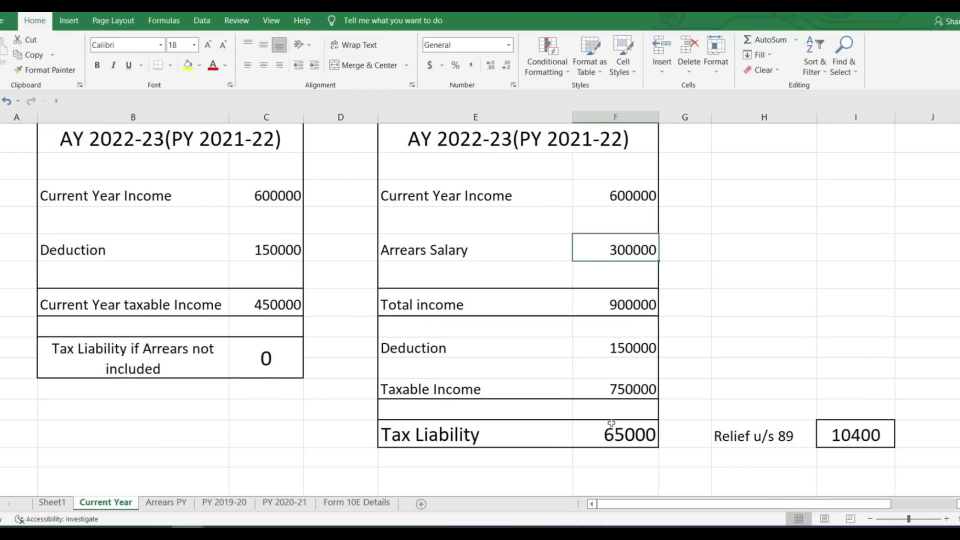
click(464, 255)
drag(467, 253, 633, 253)
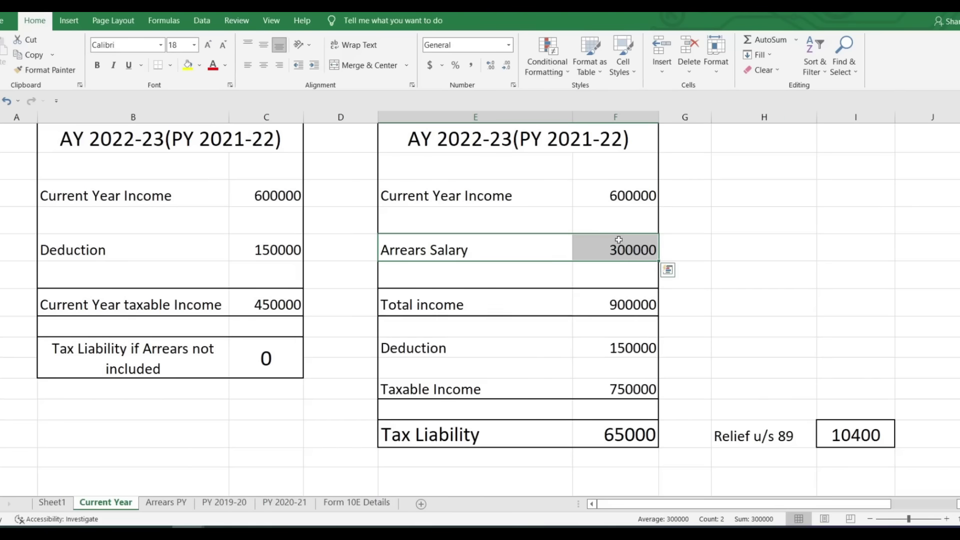
click(263, 298)
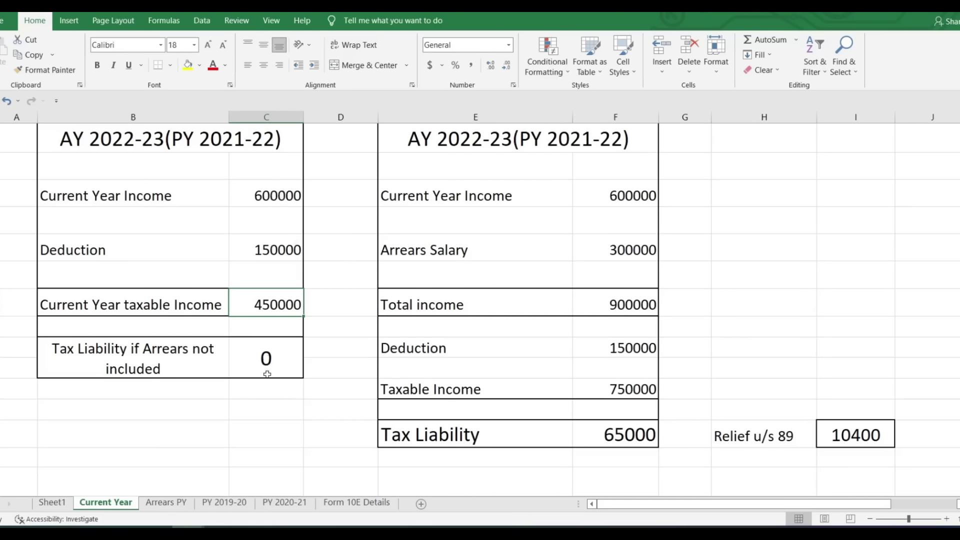
click(264, 359)
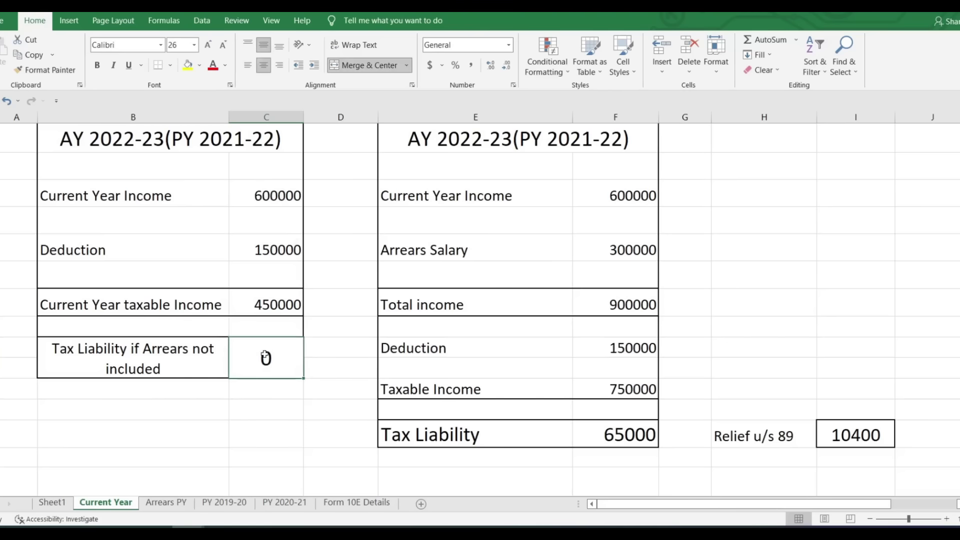
click(615, 431)
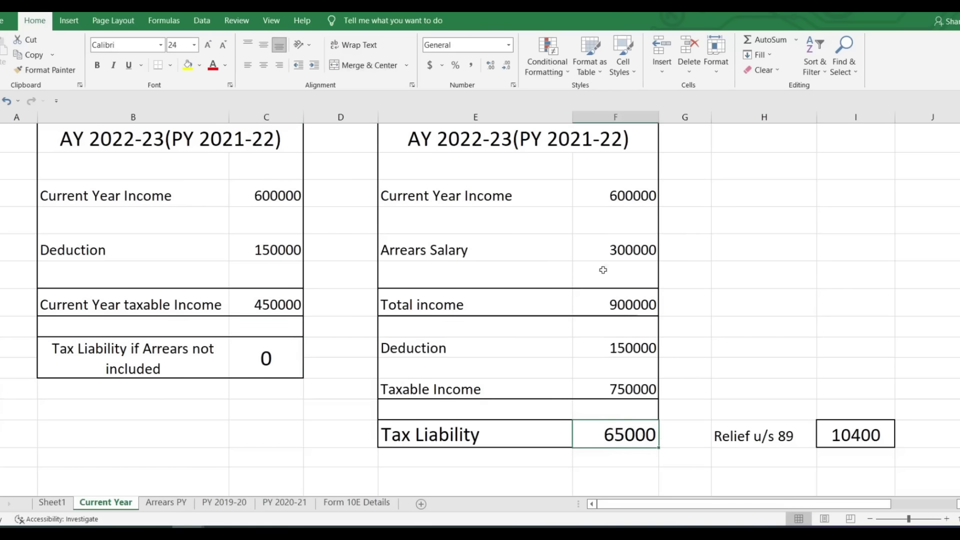
- Cross-check the arrears total on the Arrears PY sheet against the Current Year calculation
click(166, 502)
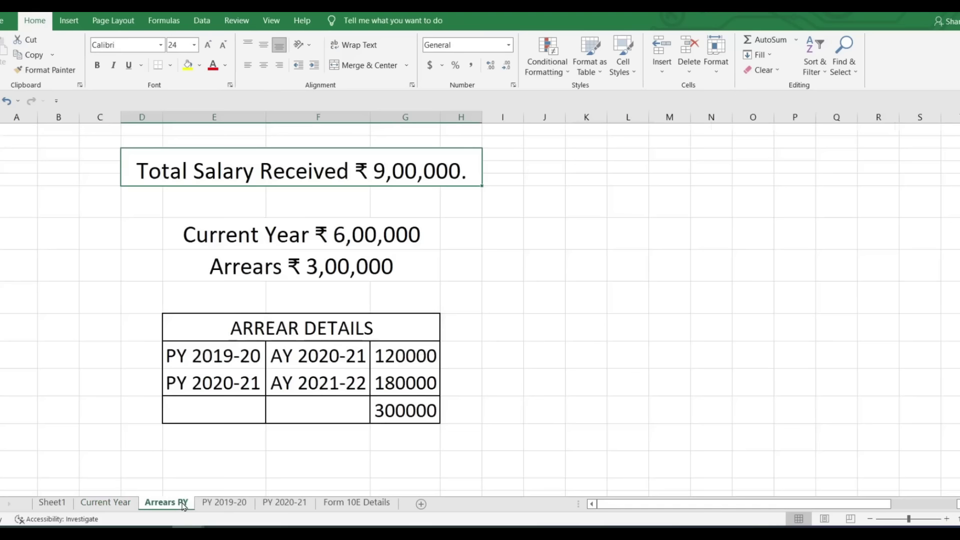
click(371, 268)
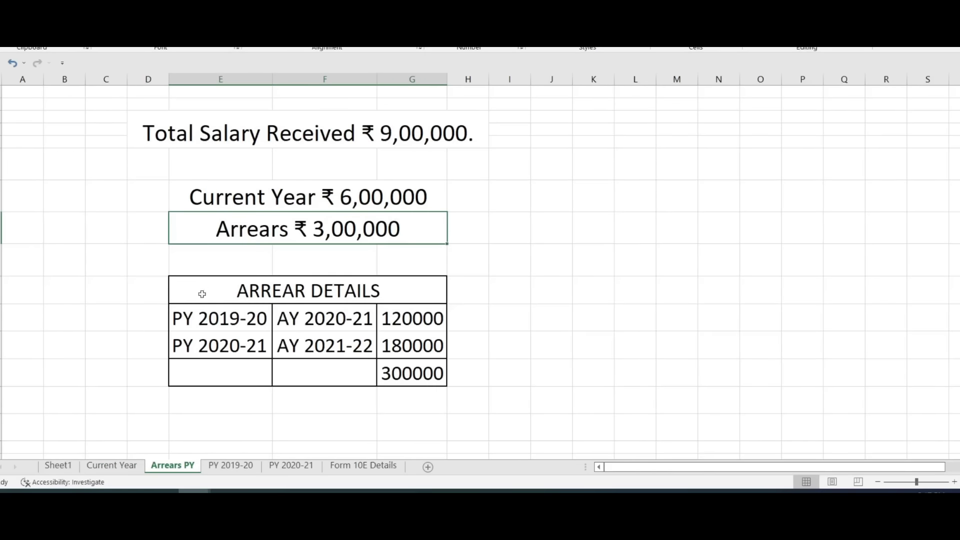
click(129, 467)
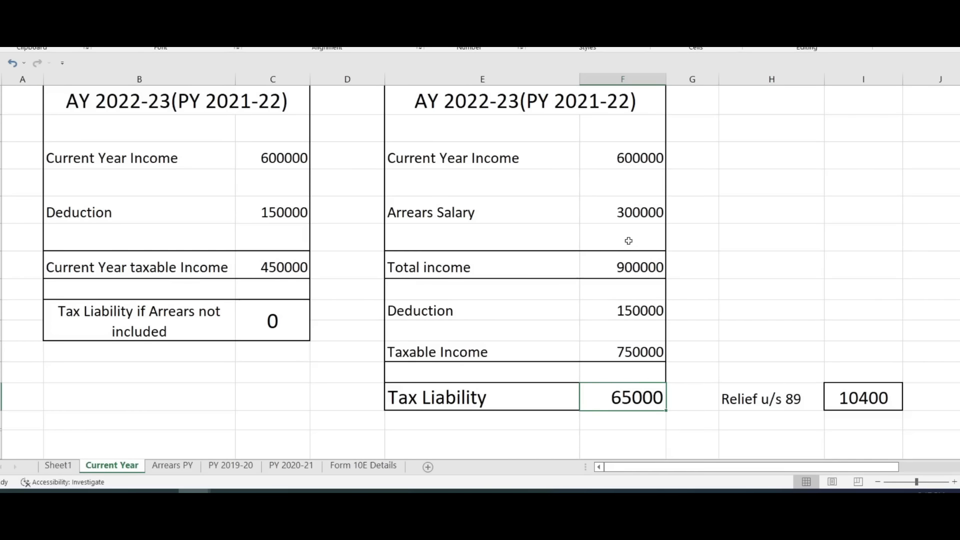
- Examine the arrear years on the Arrears PY sheet, matching PY 2019-20 with its assessment year and arrear amount
click(183, 471)
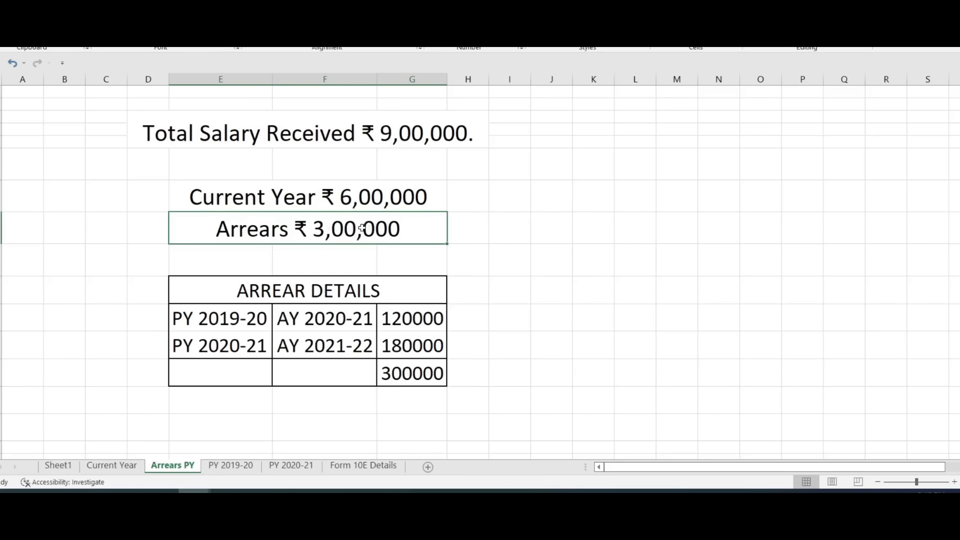
drag(213, 313, 222, 336)
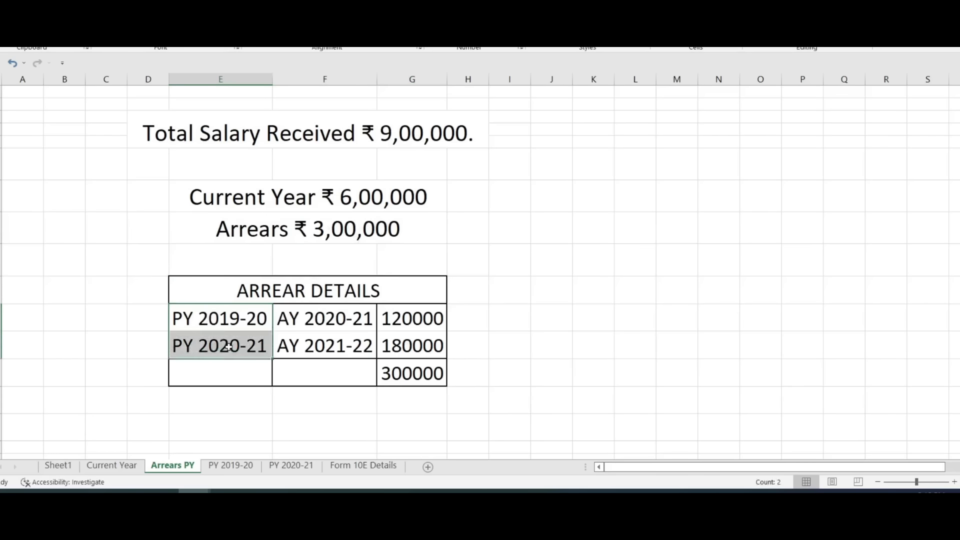
click(241, 319)
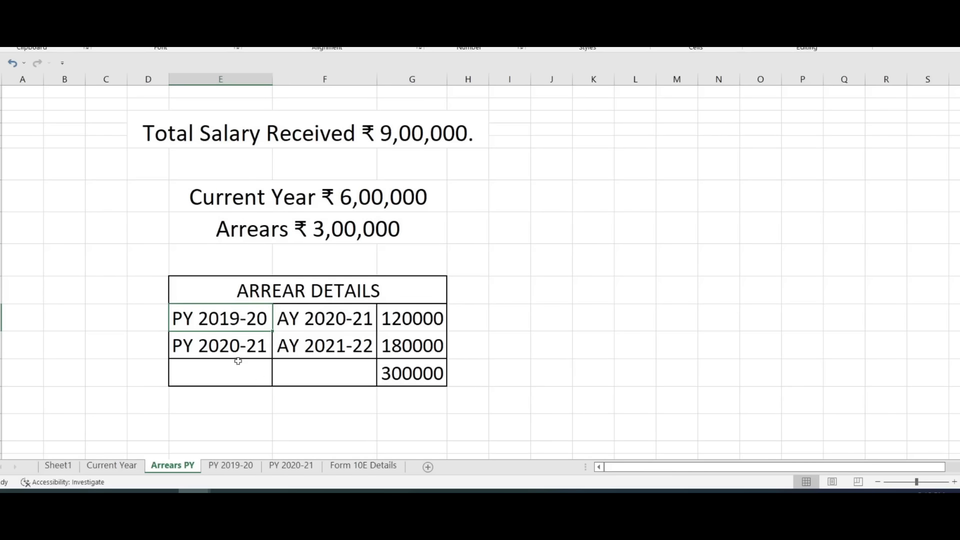
click(409, 316)
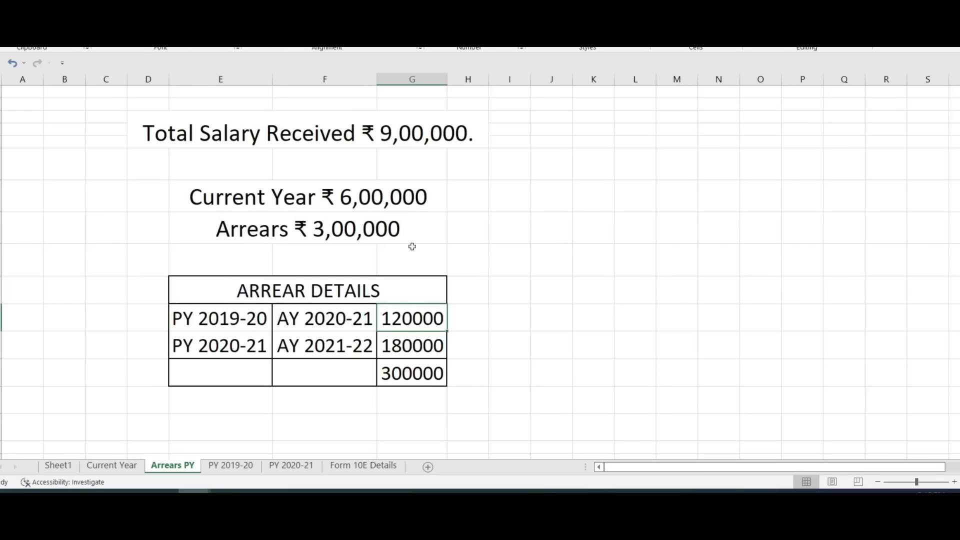
click(206, 320)
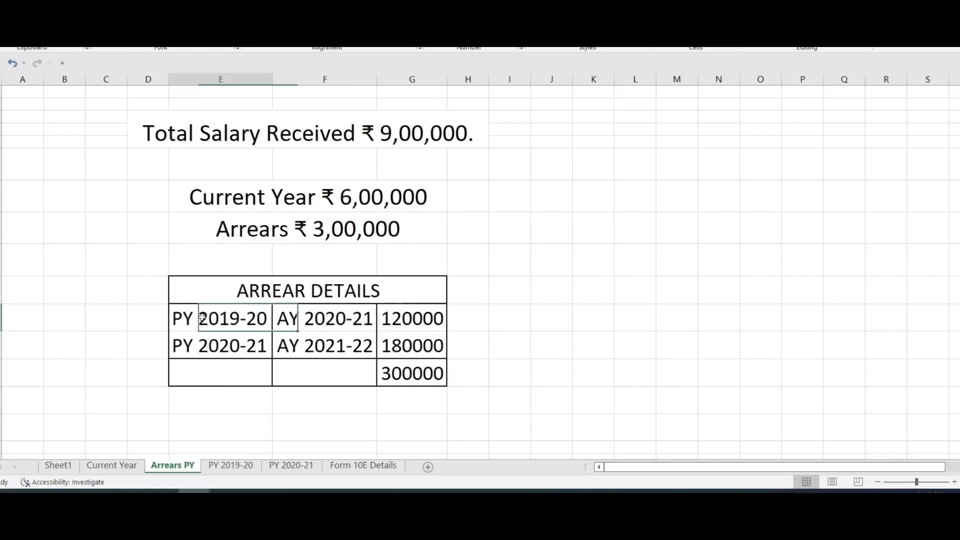
click(280, 318)
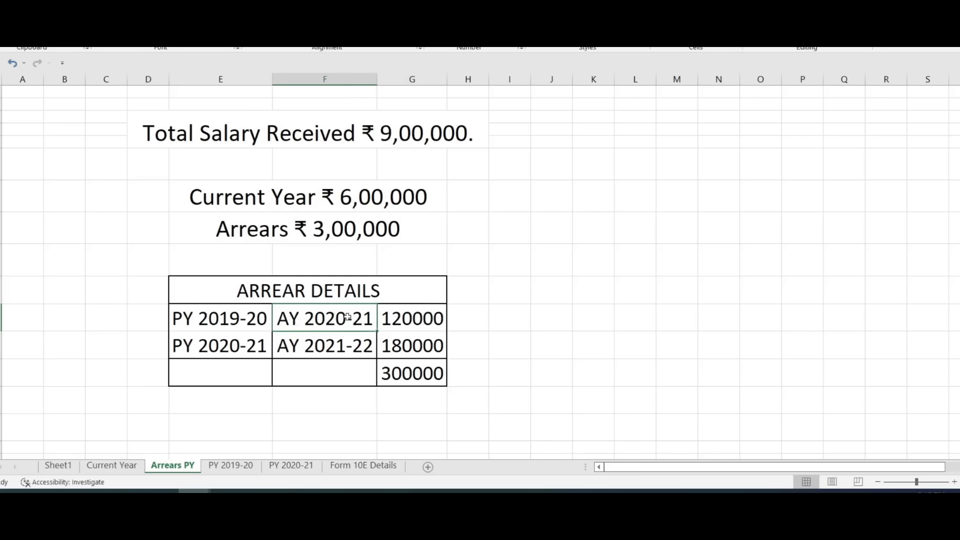
click(419, 319)
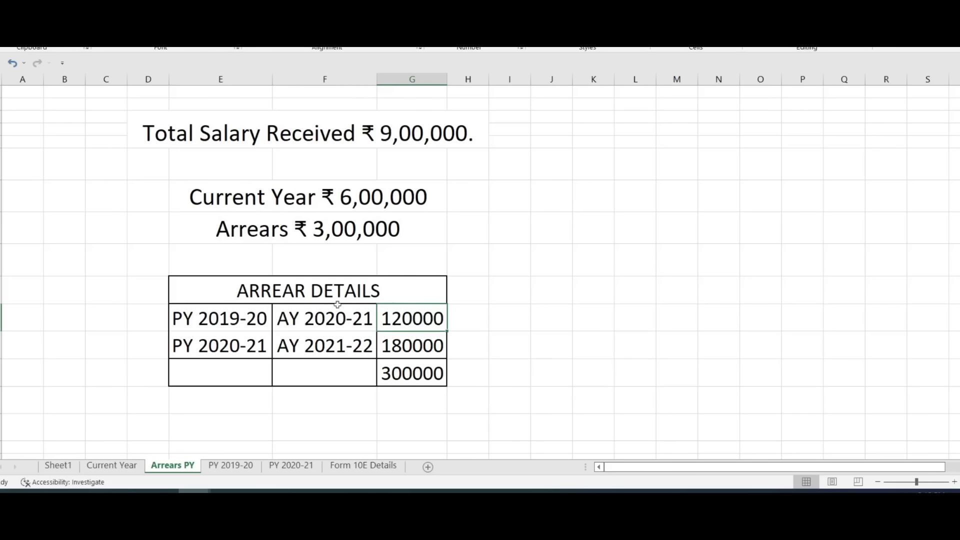
click(237, 321)
click(334, 307)
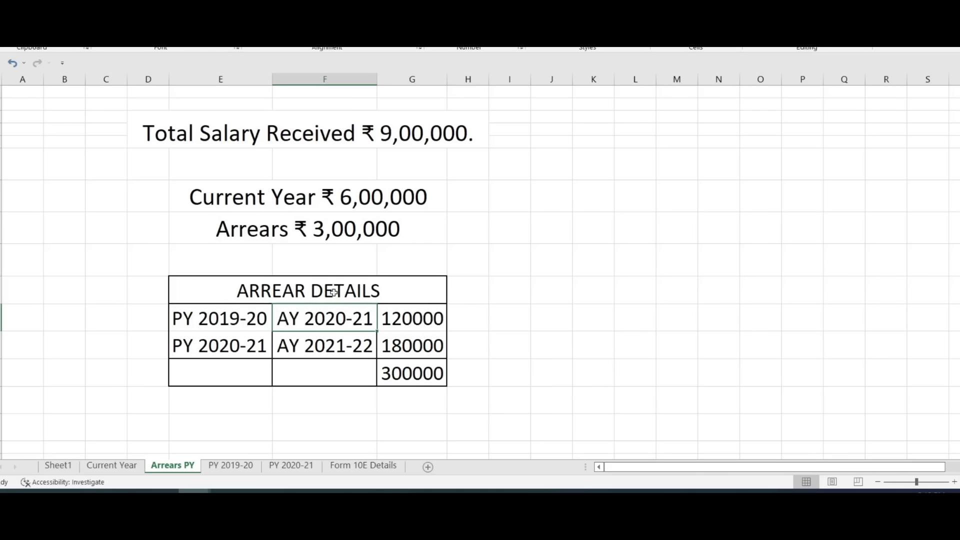
- Review the year heading and total income in the old calculation on the PY 2019-20 sheet
click(227, 467)
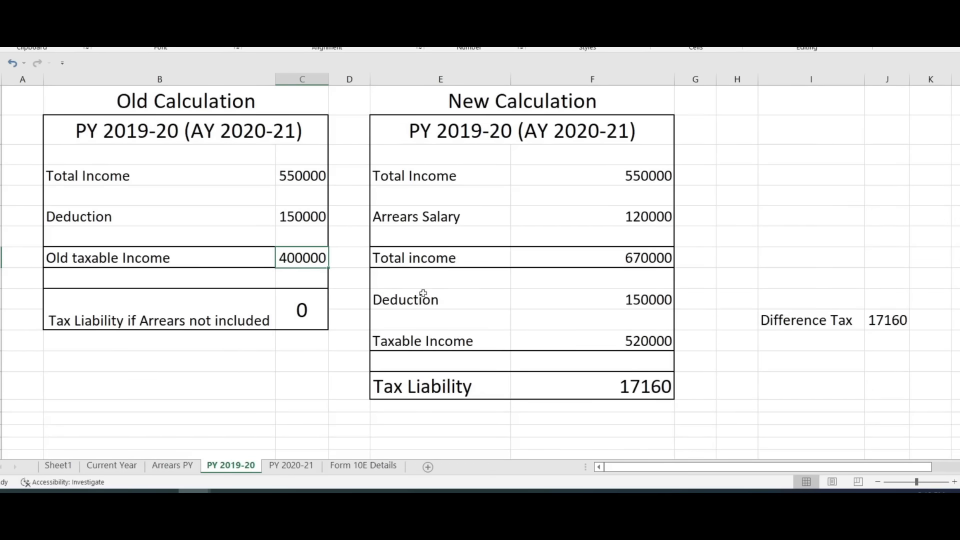
scroll(423, 293, up, 1)
click(284, 180)
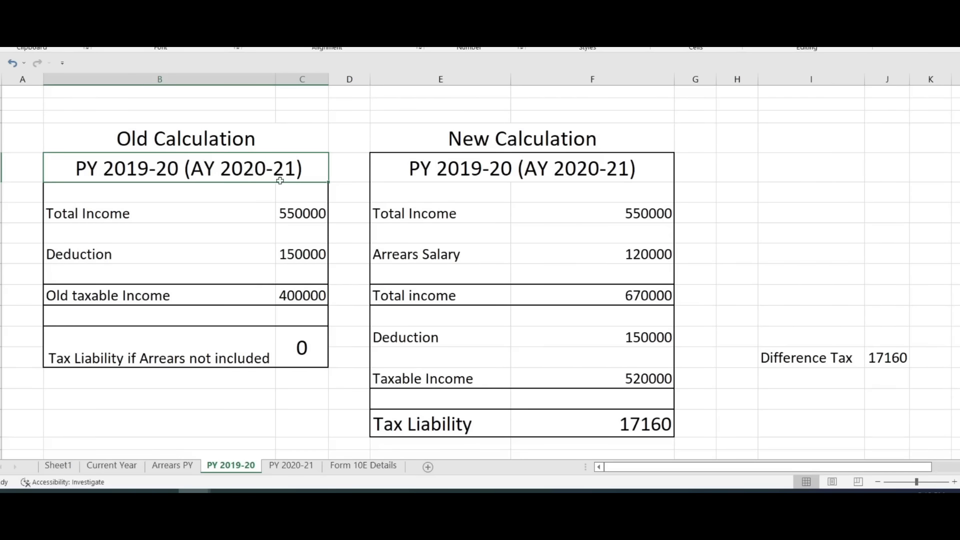
click(299, 214)
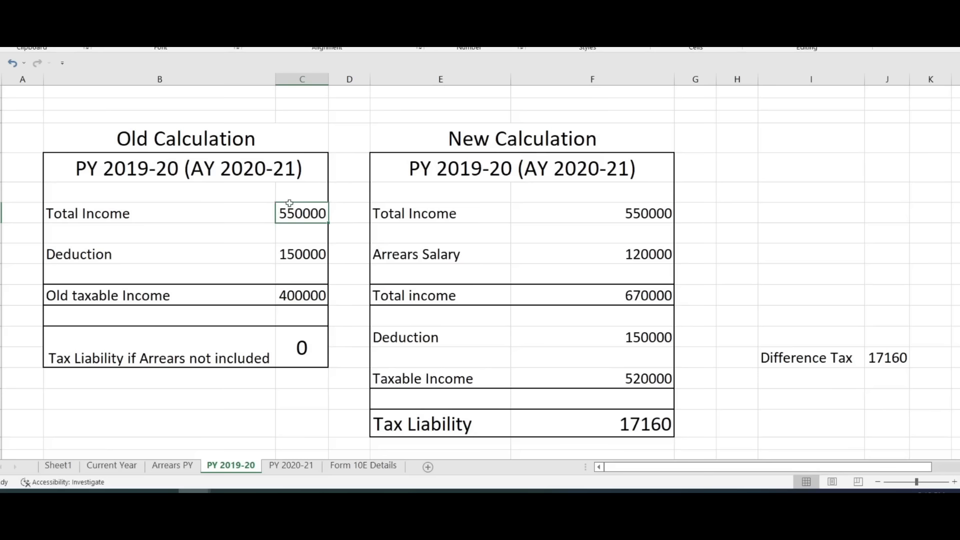
key(Up)
key(Up)
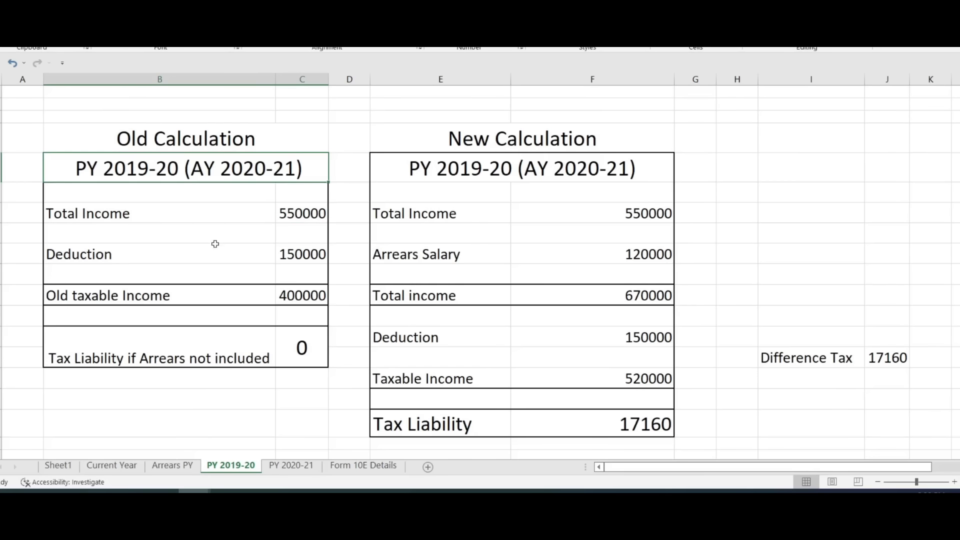
click(315, 213)
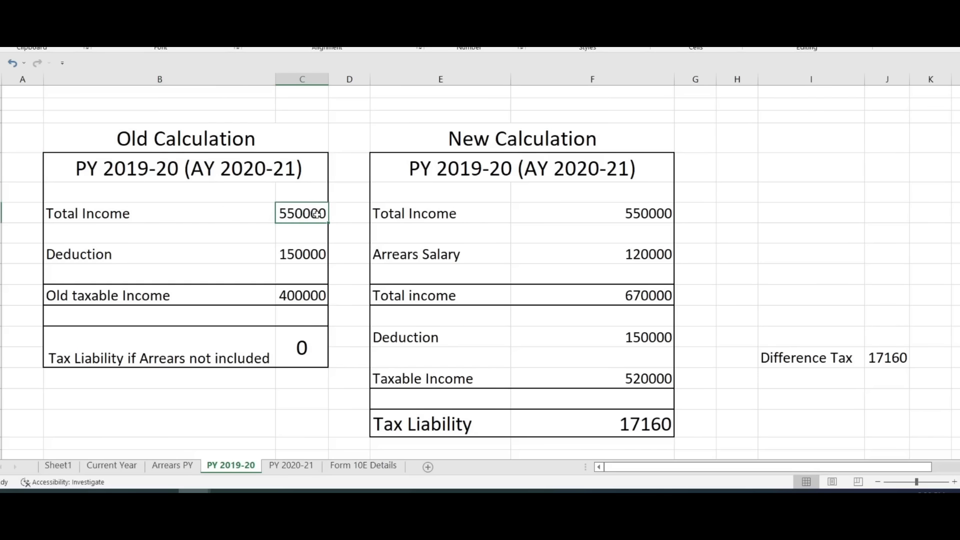
- Compare the total income and arrears salary in the PY 2019-20 new calculation with the old calculation's total income
click(491, 223)
drag(412, 253, 653, 252)
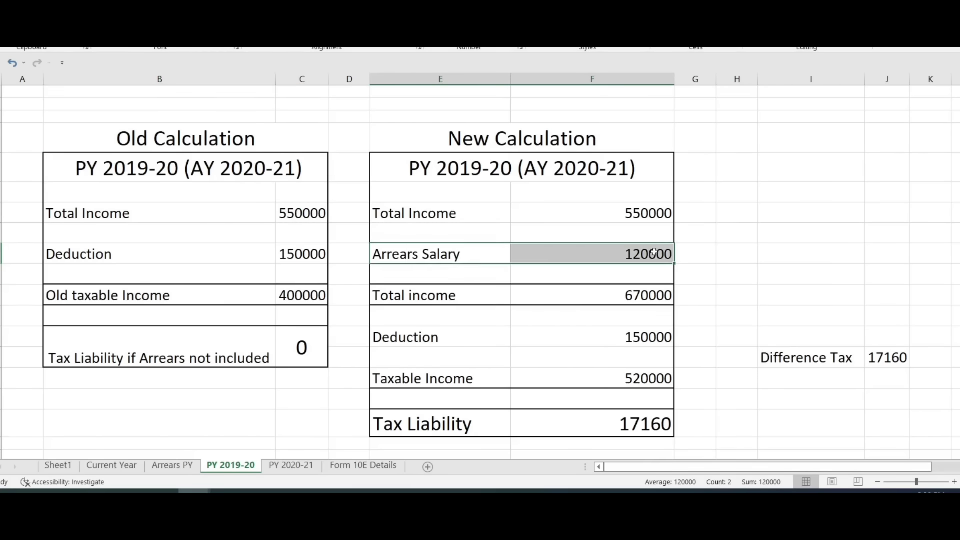
click(644, 215)
click(650, 252)
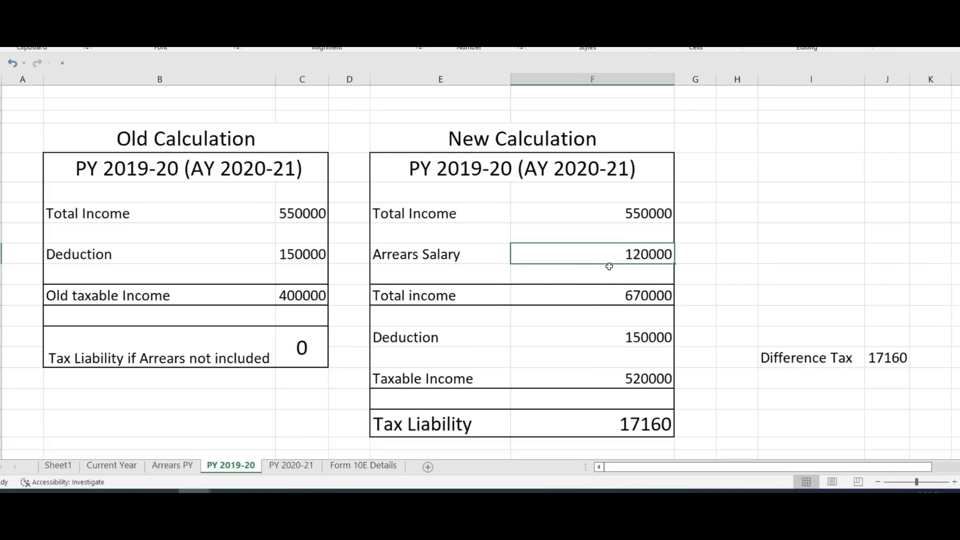
click(286, 218)
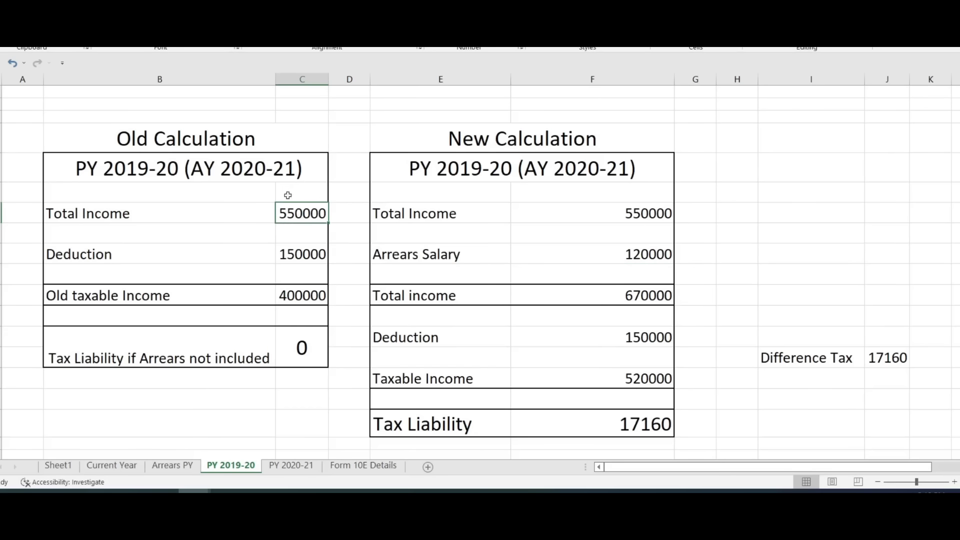
- Check the PY 2019-20 heading and old total income against the new calculation's total income and arrears salary rows
click(298, 179)
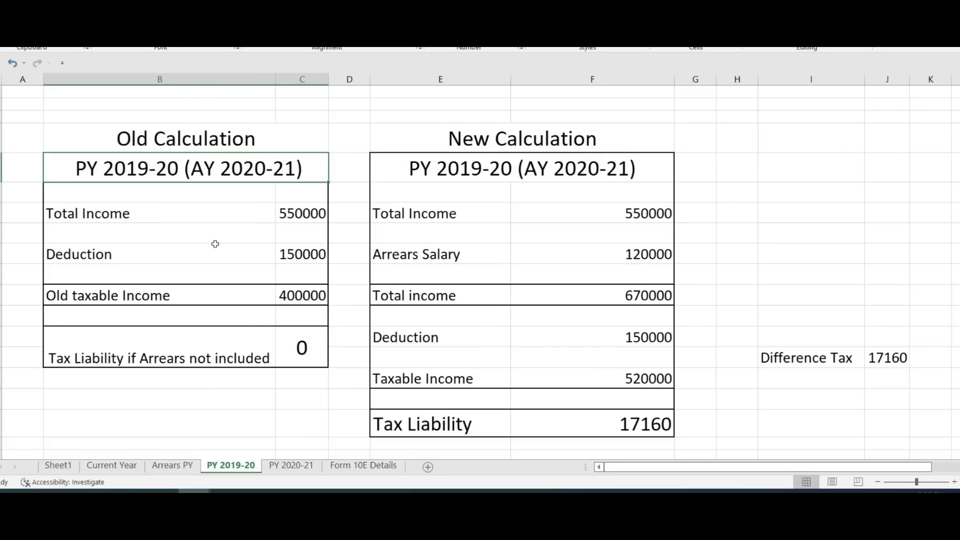
click(308, 212)
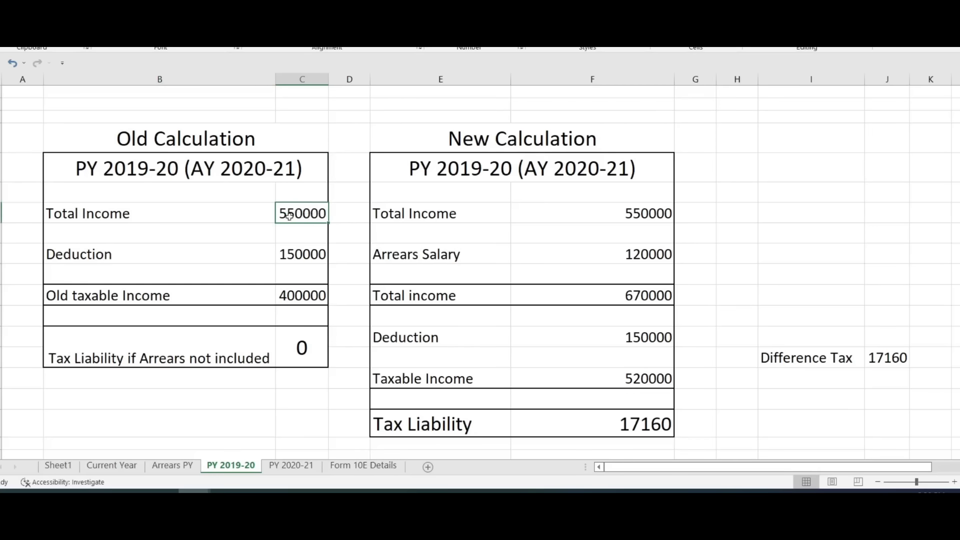
click(507, 226)
drag(413, 254, 655, 252)
click(644, 215)
click(642, 253)
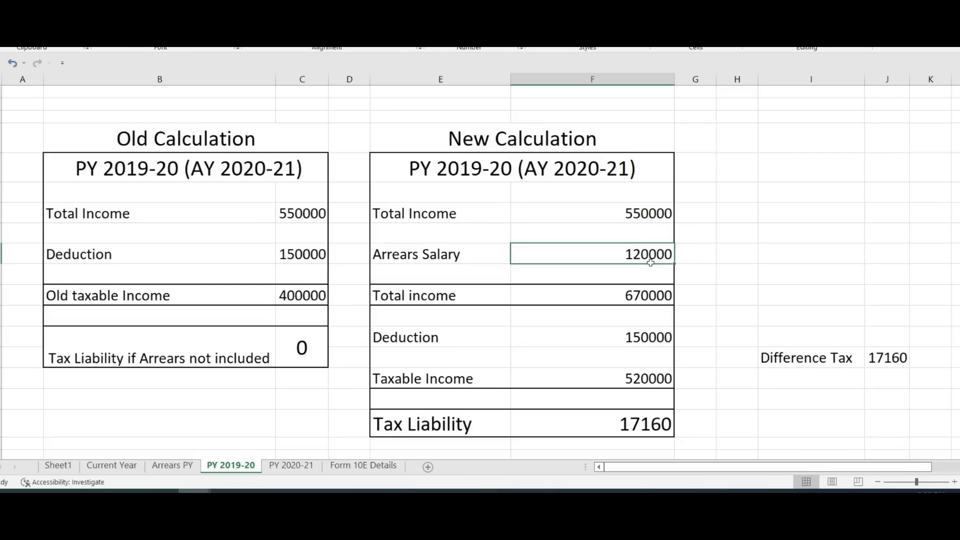
scroll(272, 180, down, 2)
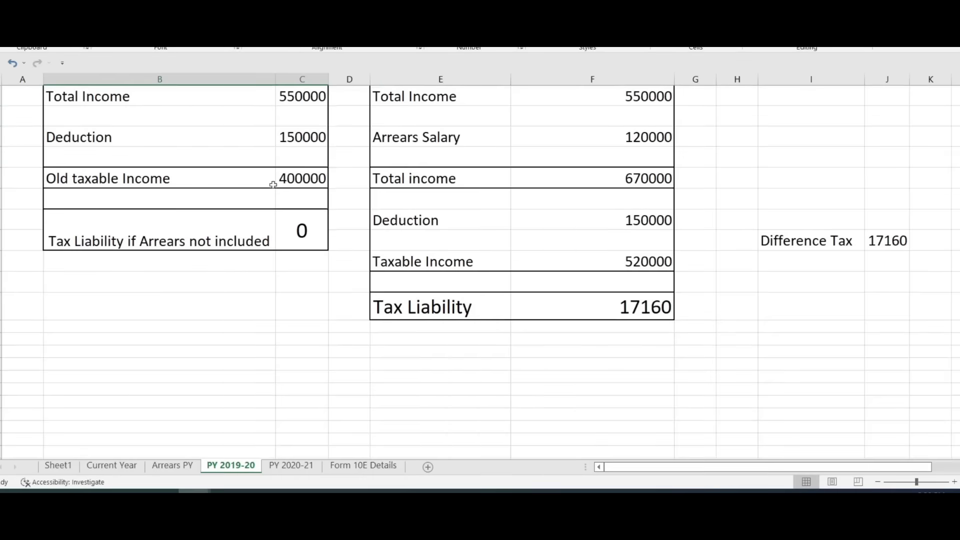
scroll(260, 160, up, 2)
click(255, 152)
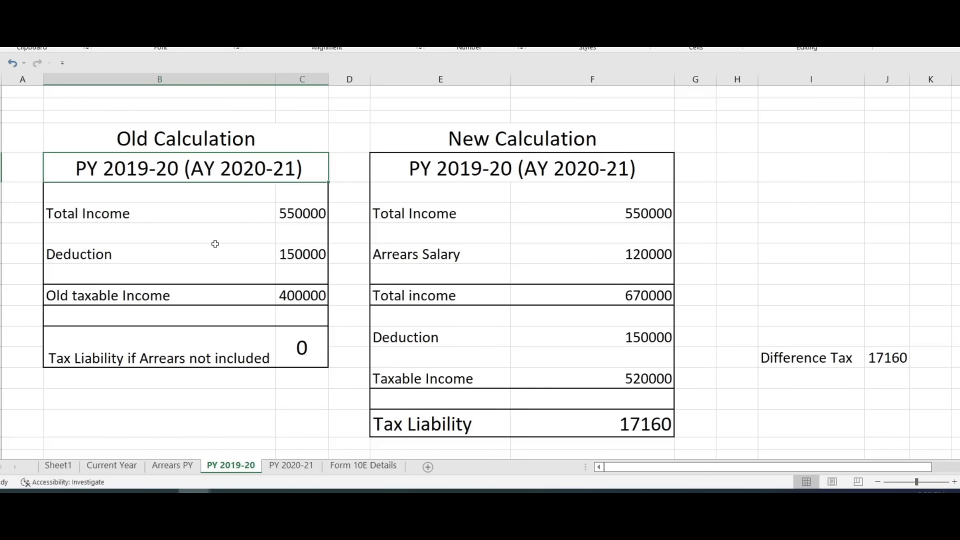
click(306, 217)
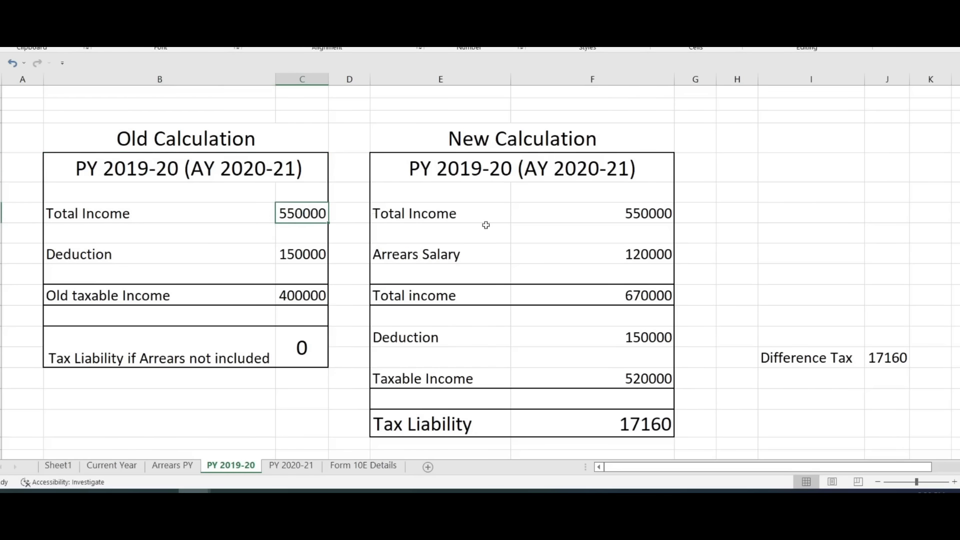
click(507, 226)
click(414, 256)
shift+click(516, 260)
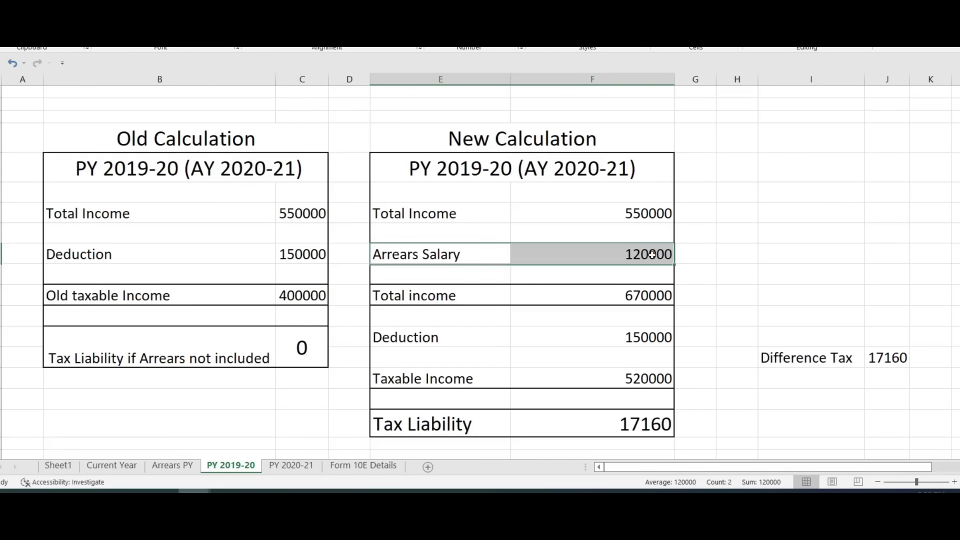
click(644, 215)
click(644, 254)
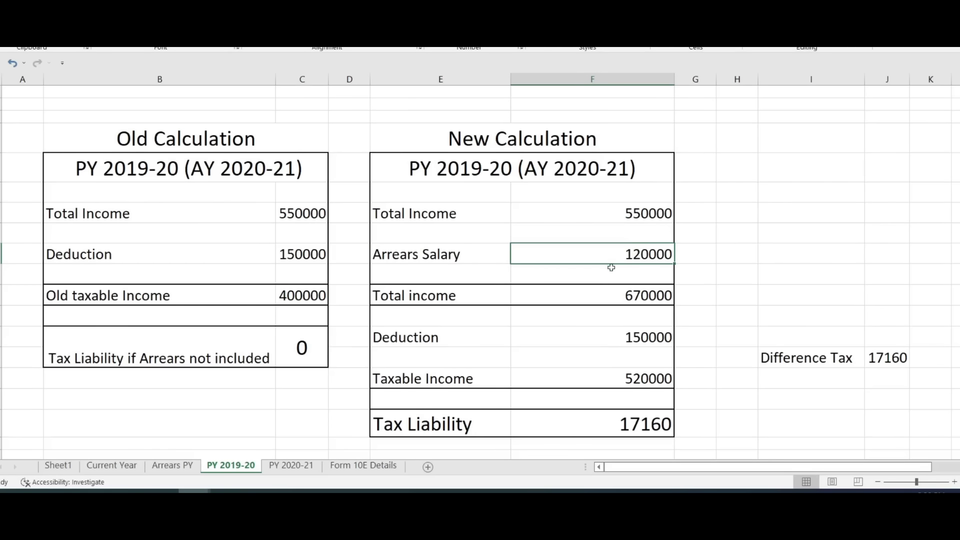
- Follow the PY 2019-20 new calculation from total income through deduction and taxable income to the tax liability
click(639, 296)
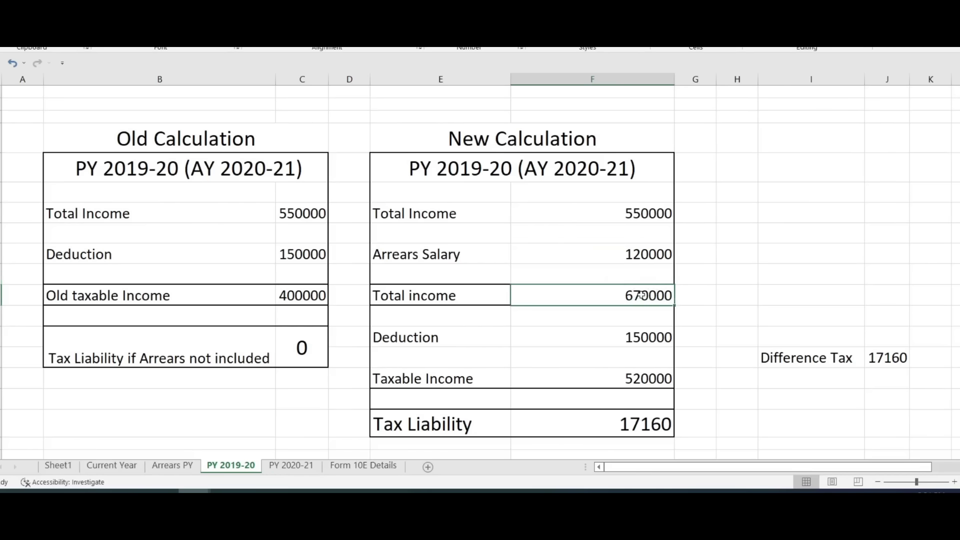
click(649, 339)
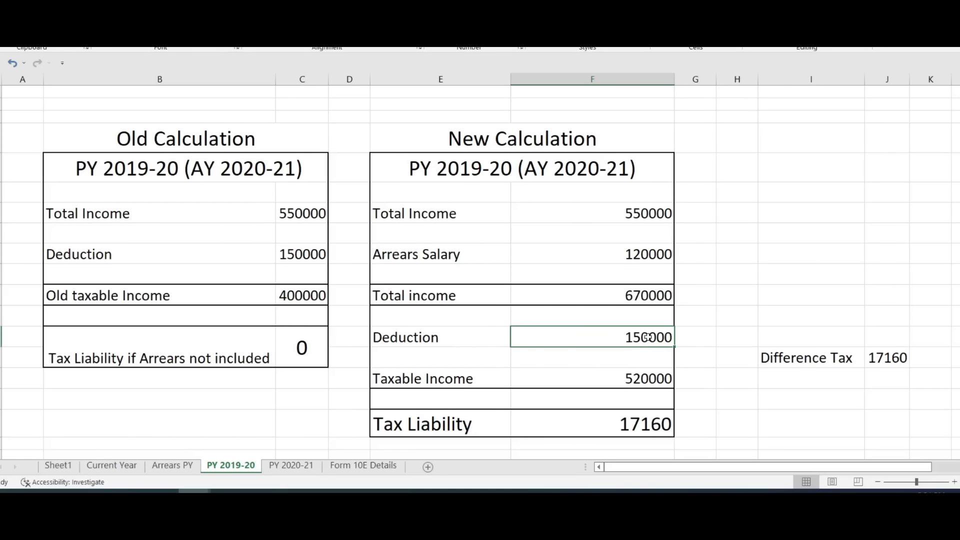
click(634, 376)
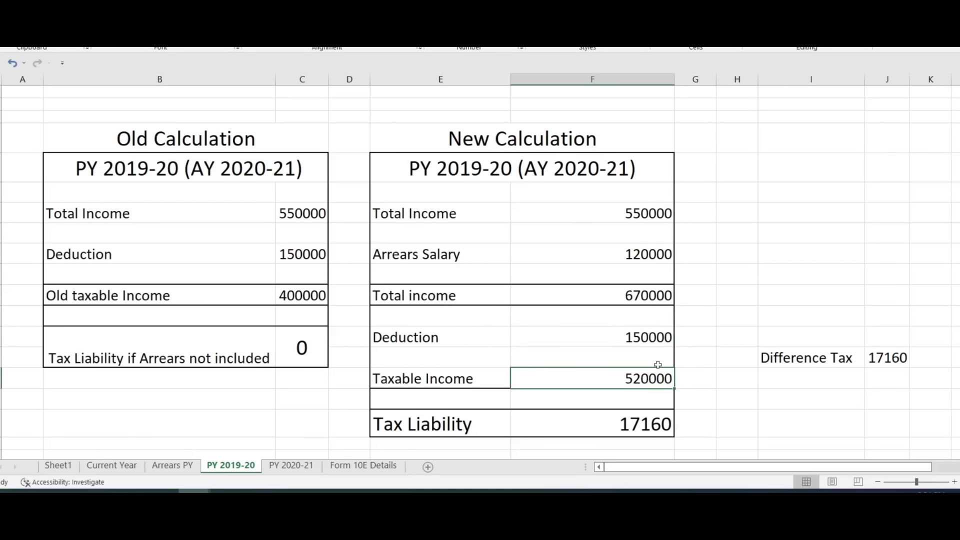
scroll(658, 358, down, 2)
scroll(659, 355, down, 1)
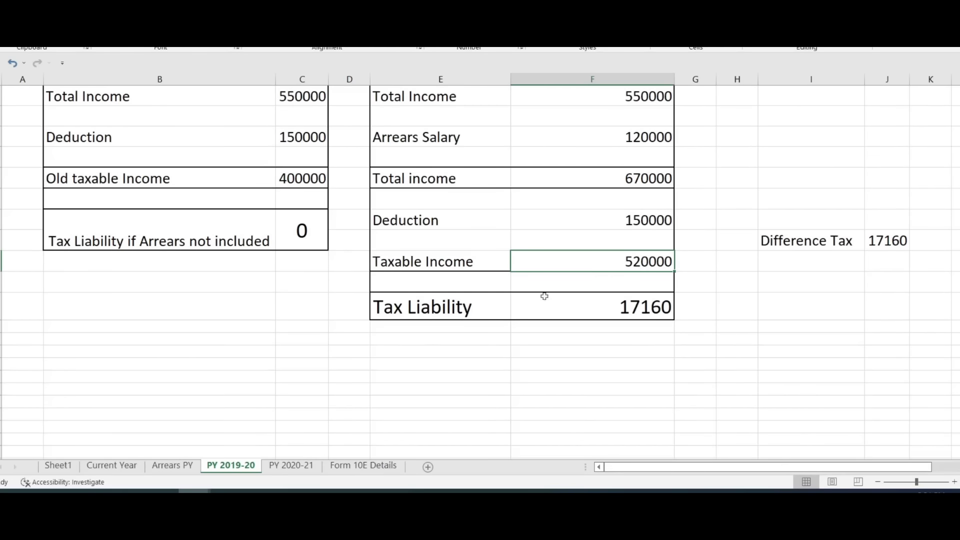
click(627, 314)
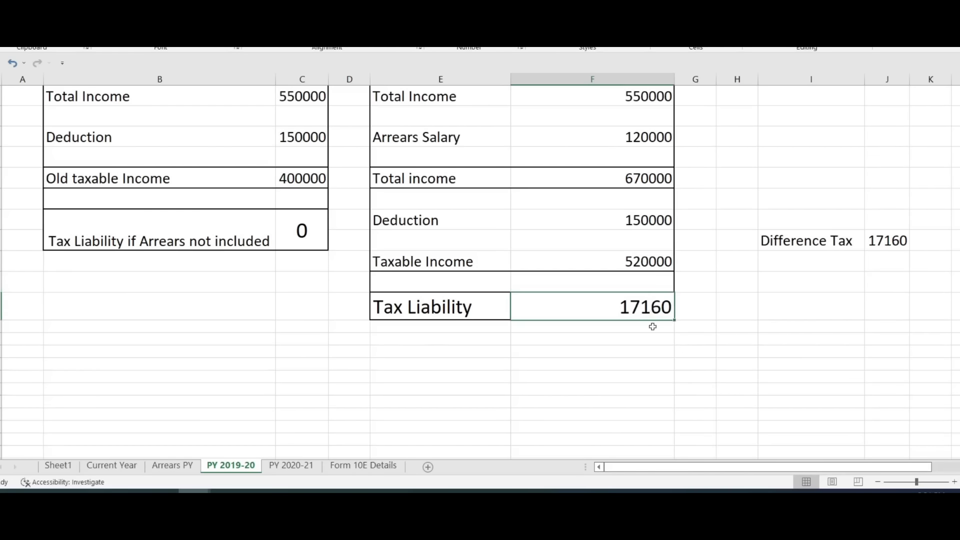
- Trace the new calculation back up from tax liability to arrears salary, and check its year heading
scroll(653, 327, up, 3)
key(Up)
key(Up)
key(Up)
key(Up)
key(Up)
key(Up)
key(Up)
key(Up)
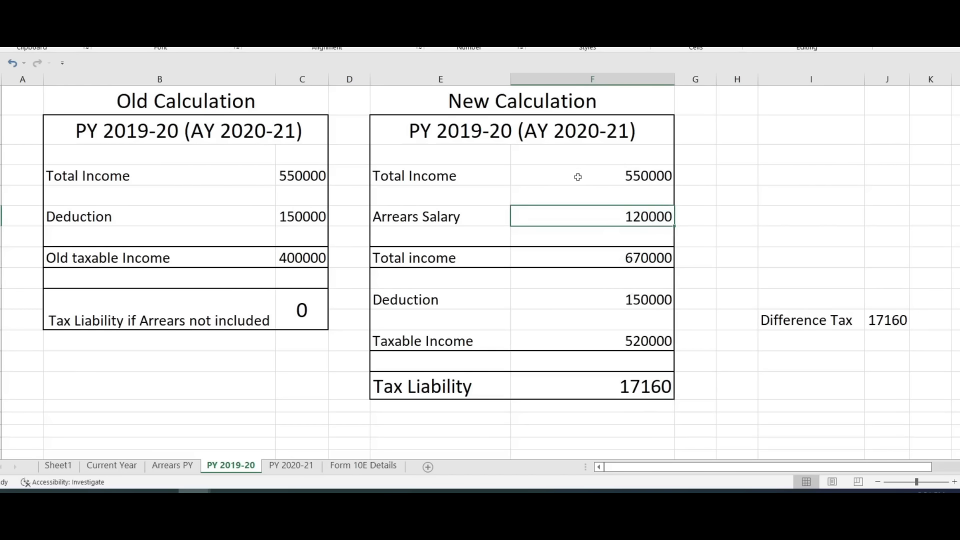
click(453, 131)
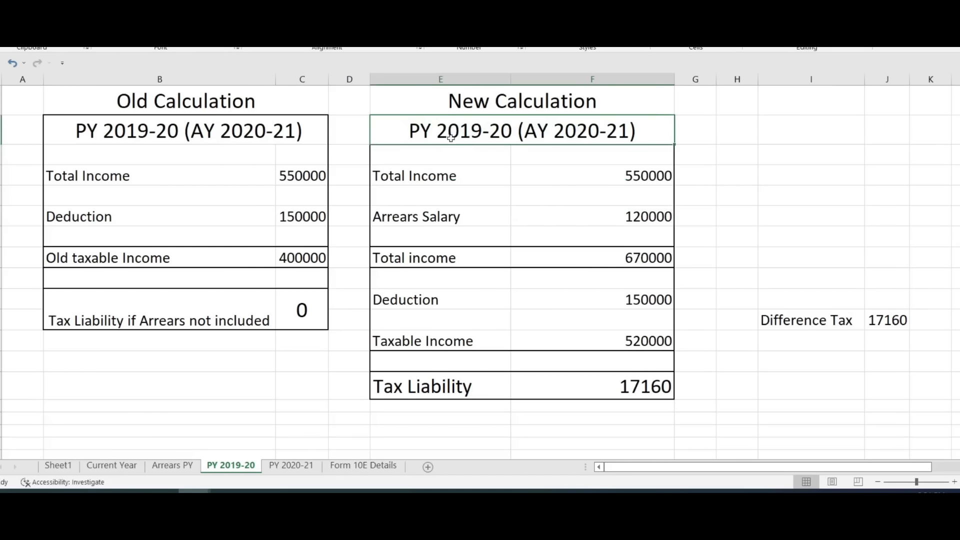
- Retrace the new calculation from tax liability to arrears salary, and highlight the block from the year heading to below taxable income
click(606, 387)
key(Up)
key(Up)
key(Up)
key(Up)
key(Up)
key(Up)
key(Up)
key(Up)
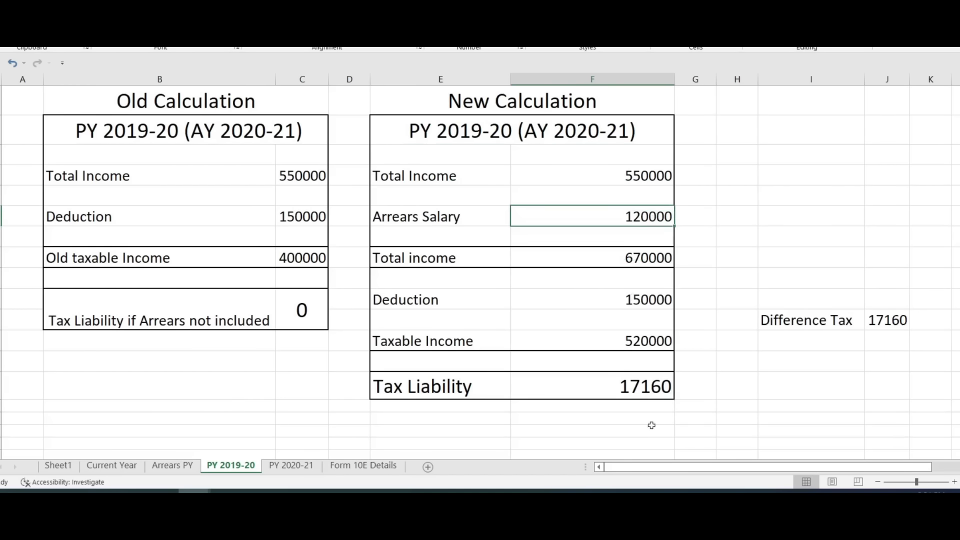
drag(537, 127, 656, 358)
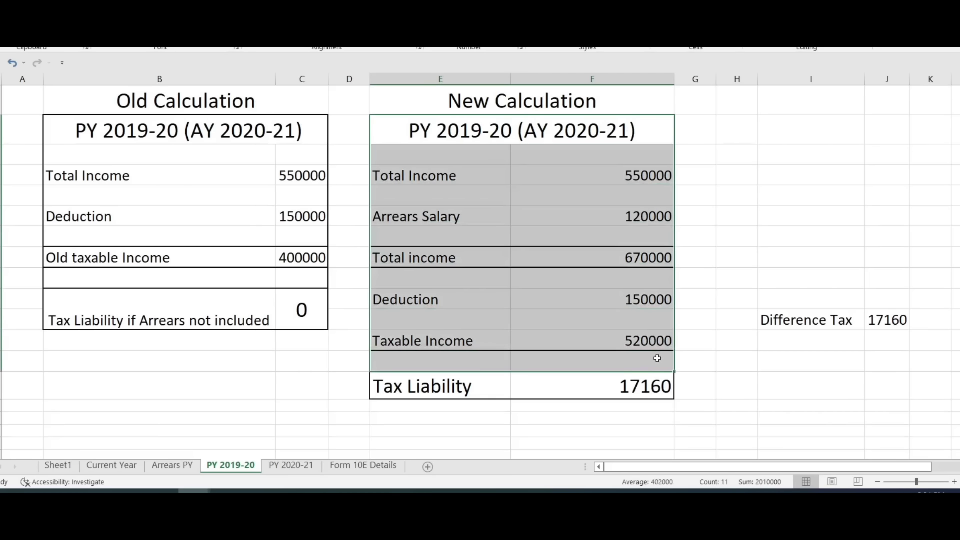
click(657, 390)
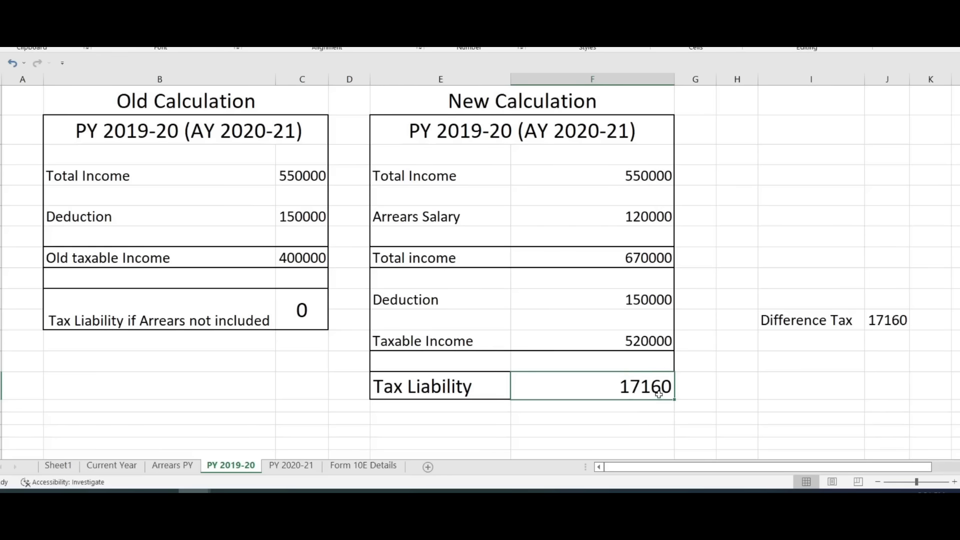
- Examine the PY 2020-21 row on the Arrears PY sheet, matching it with its assessment year and arrear amount
click(189, 468)
click(220, 346)
click(417, 347)
click(251, 346)
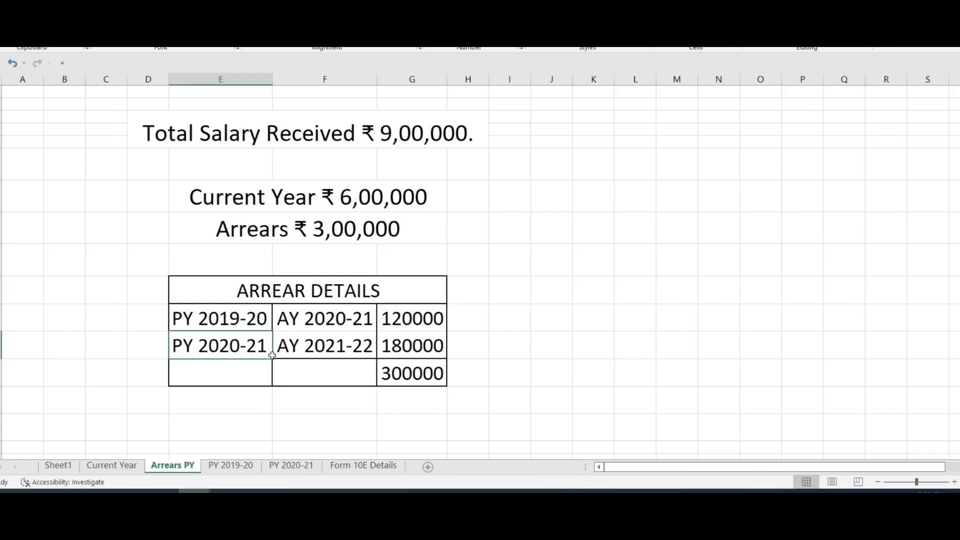
click(341, 346)
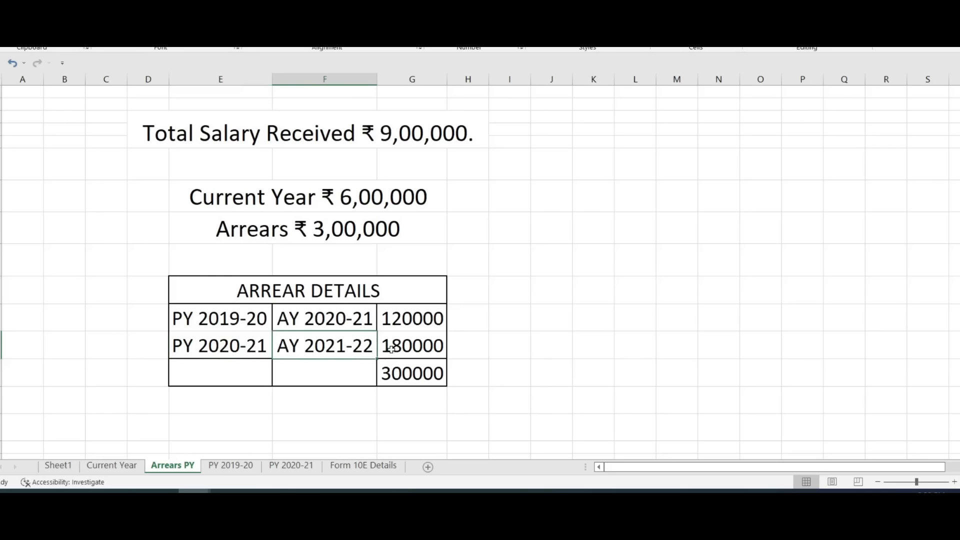
click(428, 344)
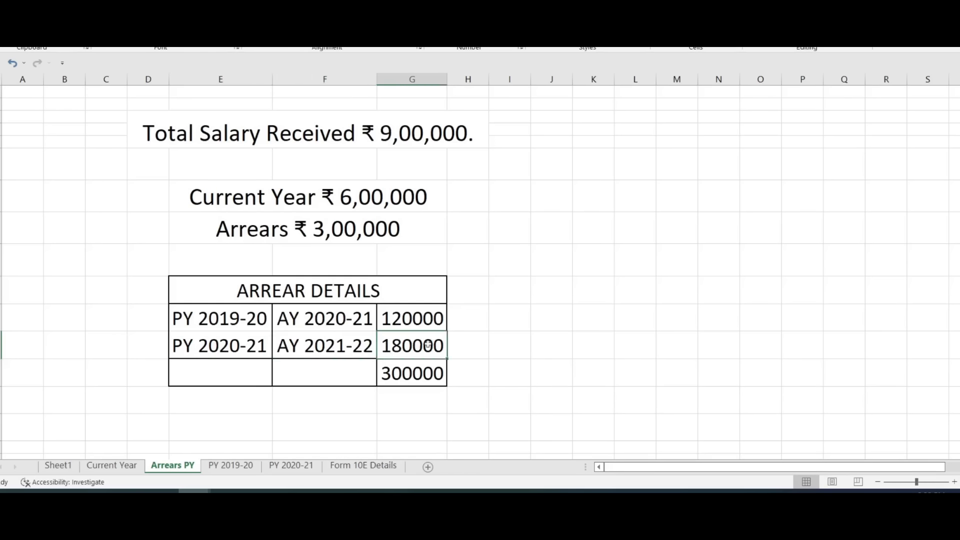
- Review the income, deduction, taxable income and tax liability in the old calculation on the PY 2020-21 sheet
click(292, 470)
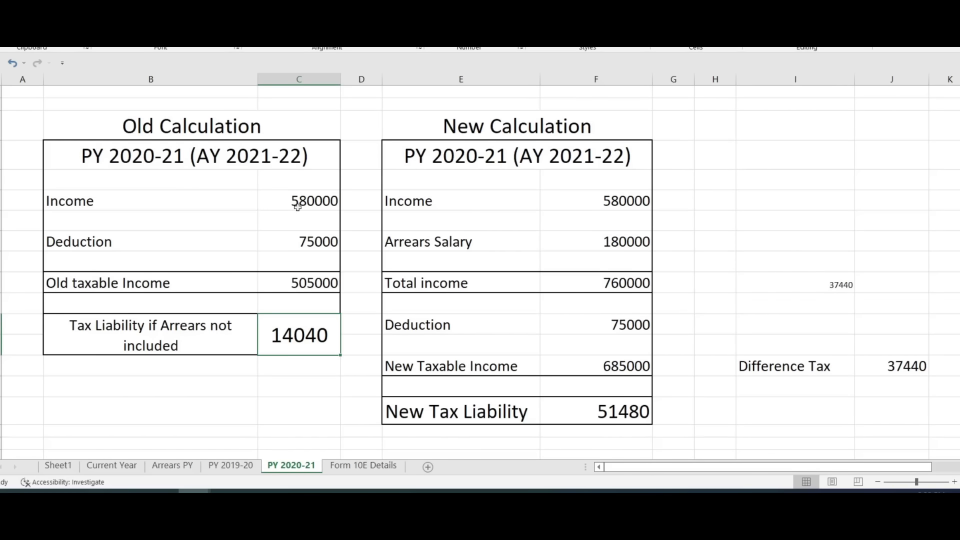
click(321, 201)
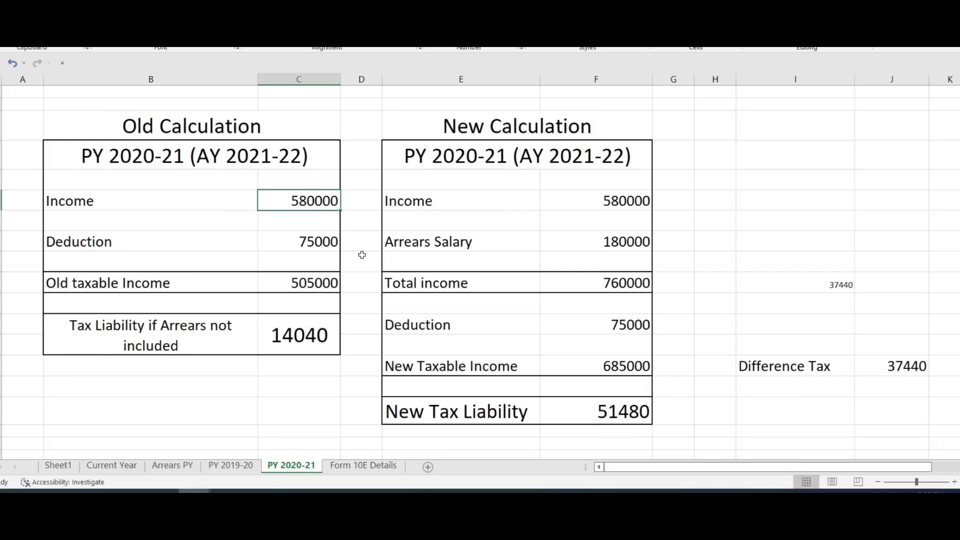
click(319, 243)
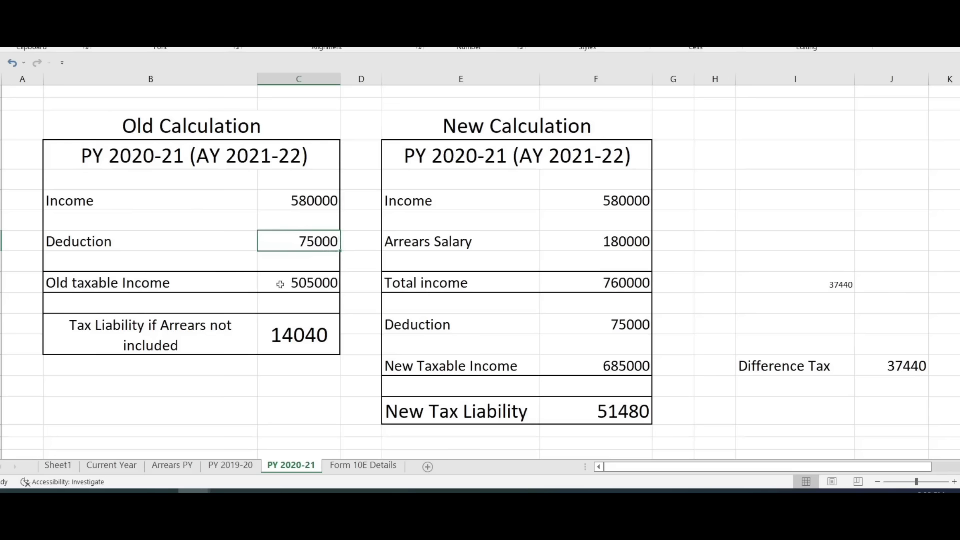
click(315, 279)
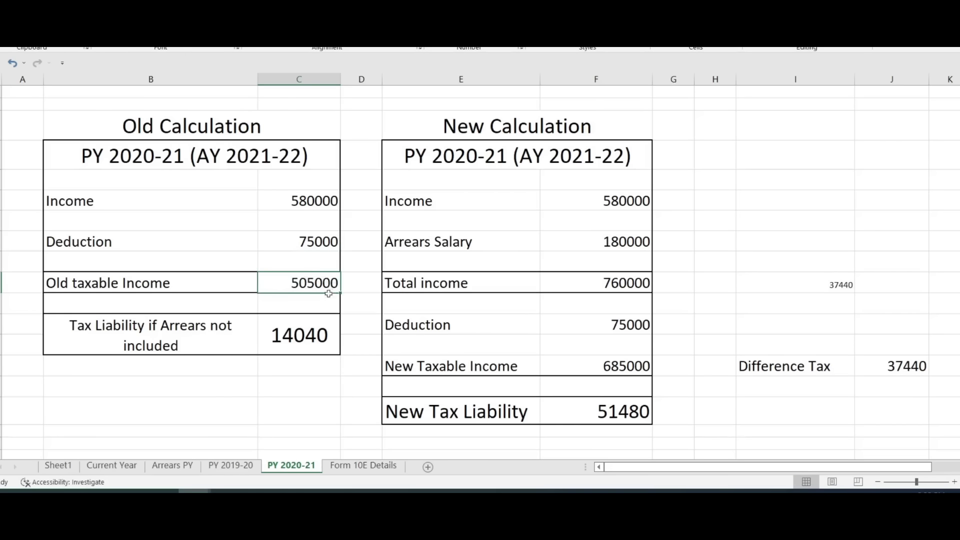
click(316, 338)
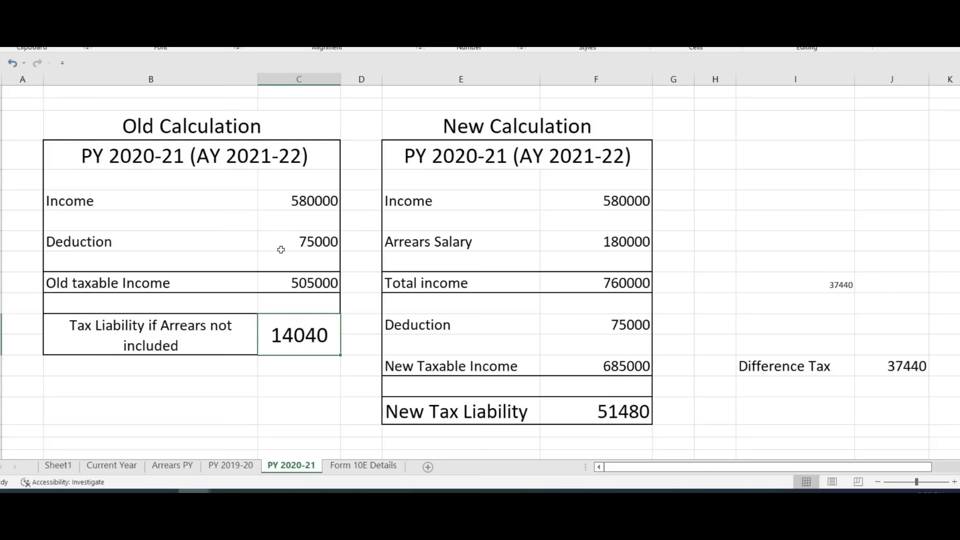
- Compare the PY 2020-21 old income with the new calculation's income, and examine how the arrears salary forms its total income
click(326, 199)
click(629, 203)
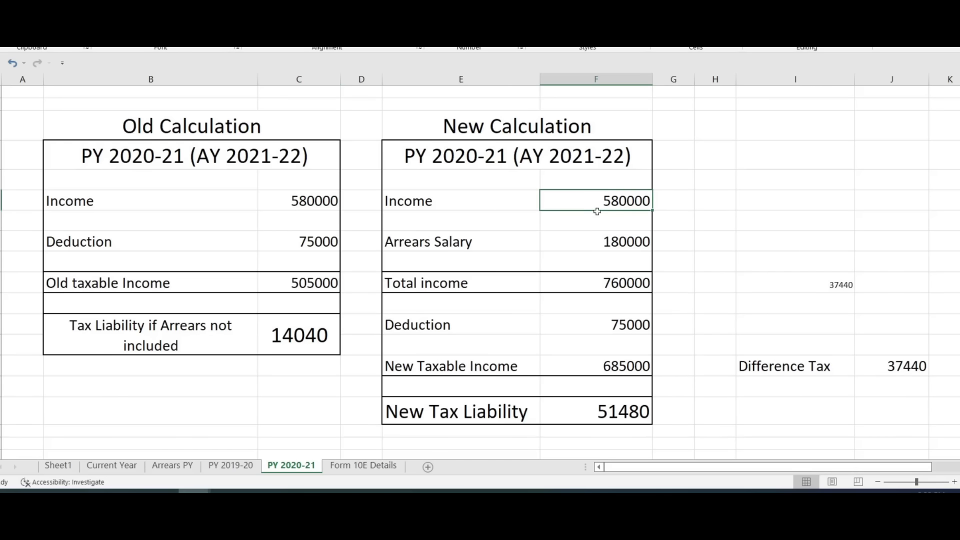
click(628, 242)
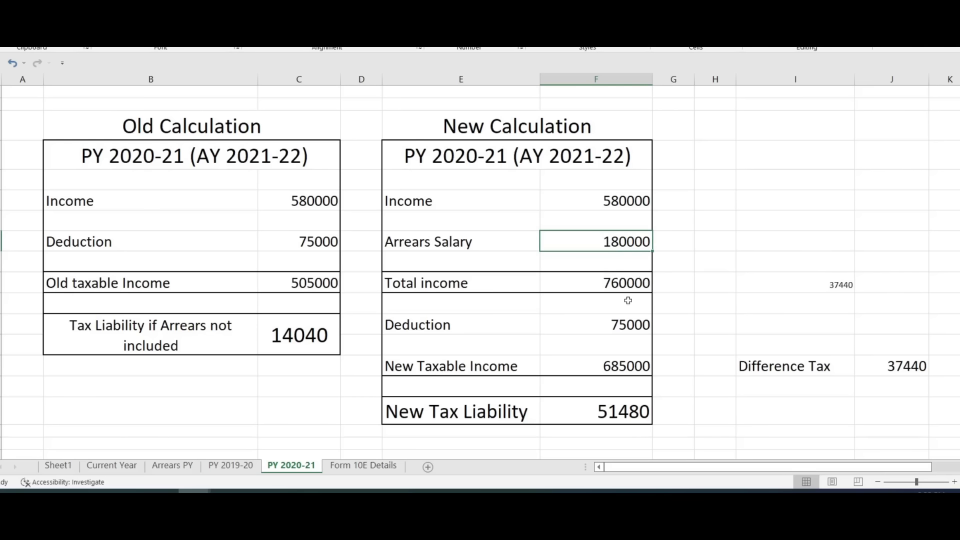
click(636, 285)
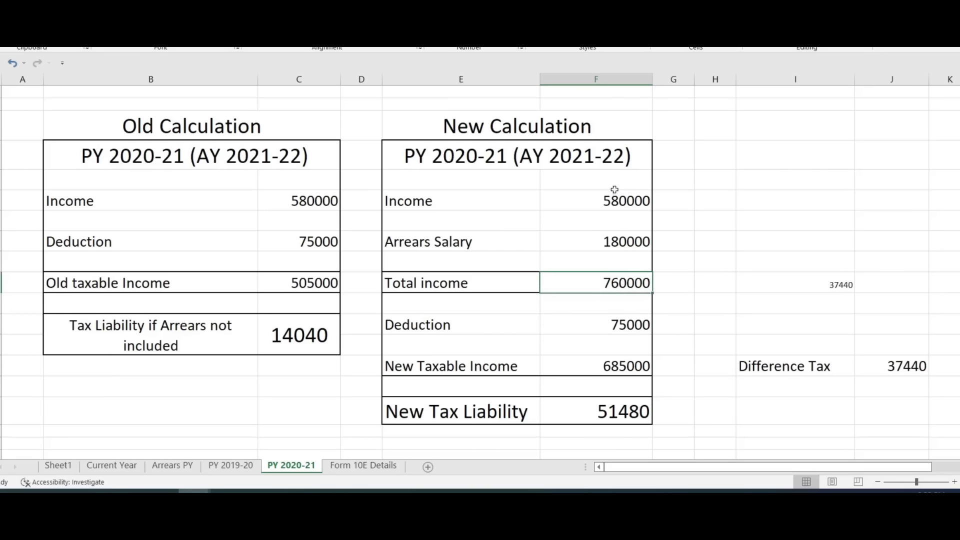
drag(615, 190, 632, 283)
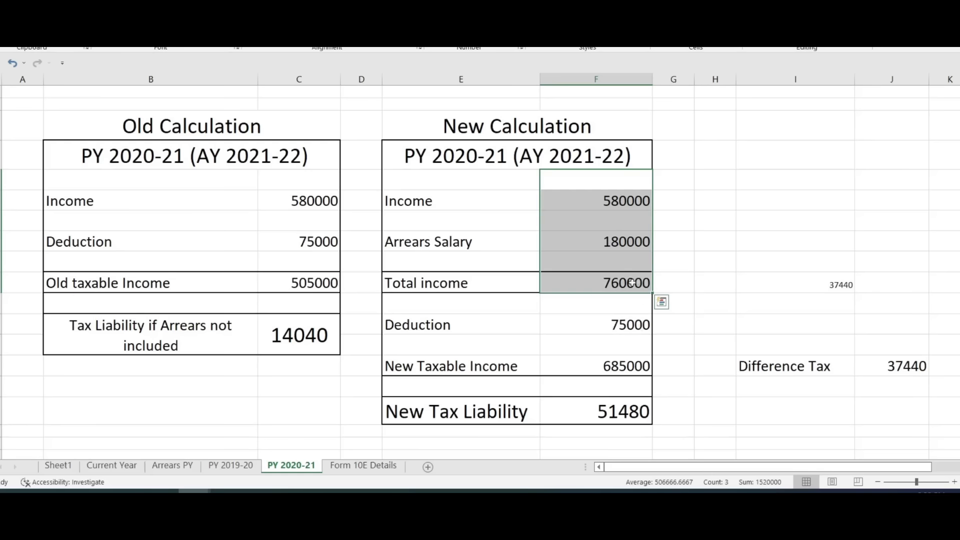
click(626, 289)
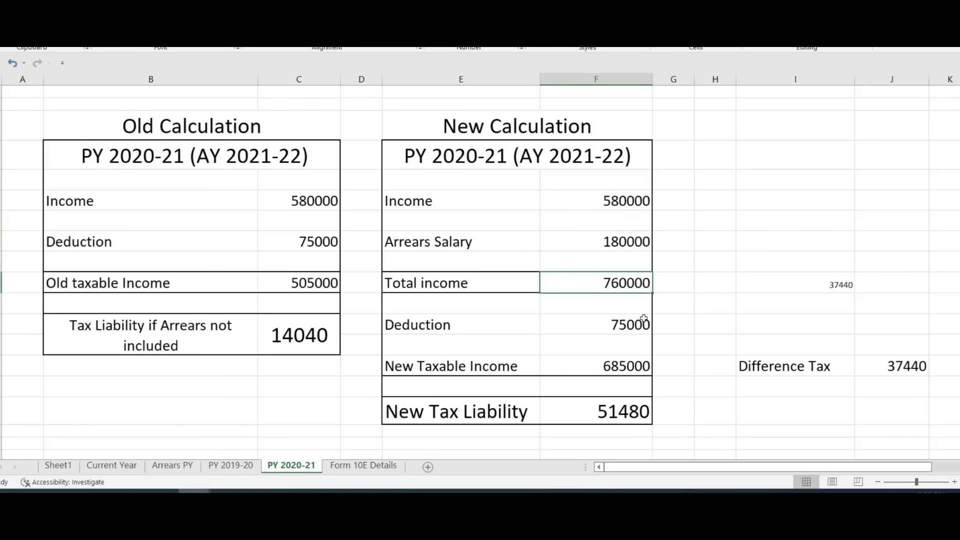
- Switch to the Form 16 workbook and check the assessment year and the section 17(1) salary on the Form 16 (2) sheet
key(alt+Tab)
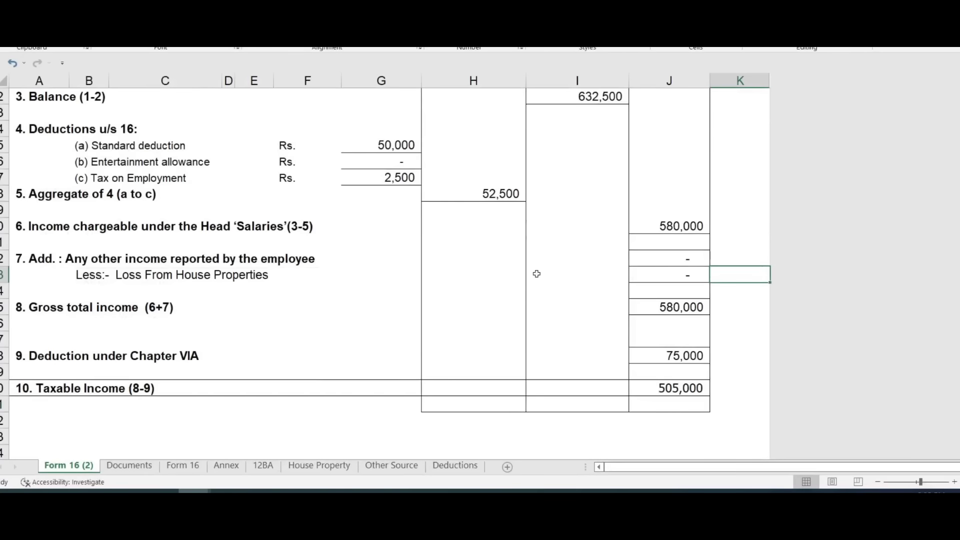
scroll(536, 275, up, 5)
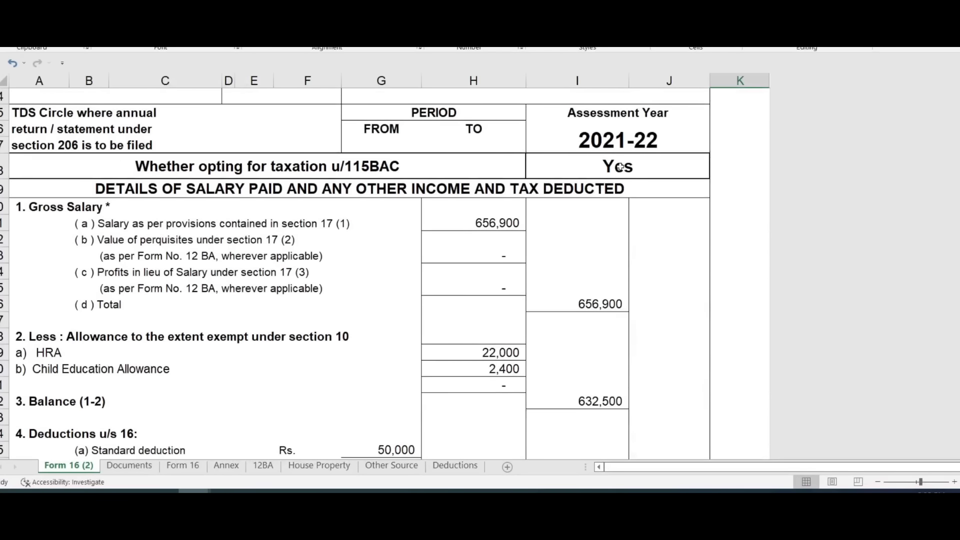
scroll(619, 166, down, 1)
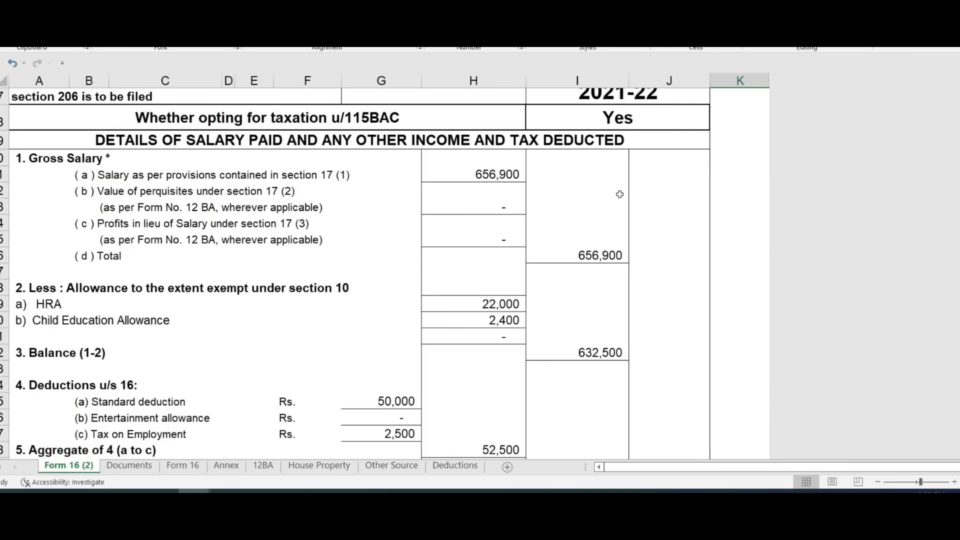
click(500, 174)
scroll(536, 190, down, 2)
scroll(541, 195, up, 1)
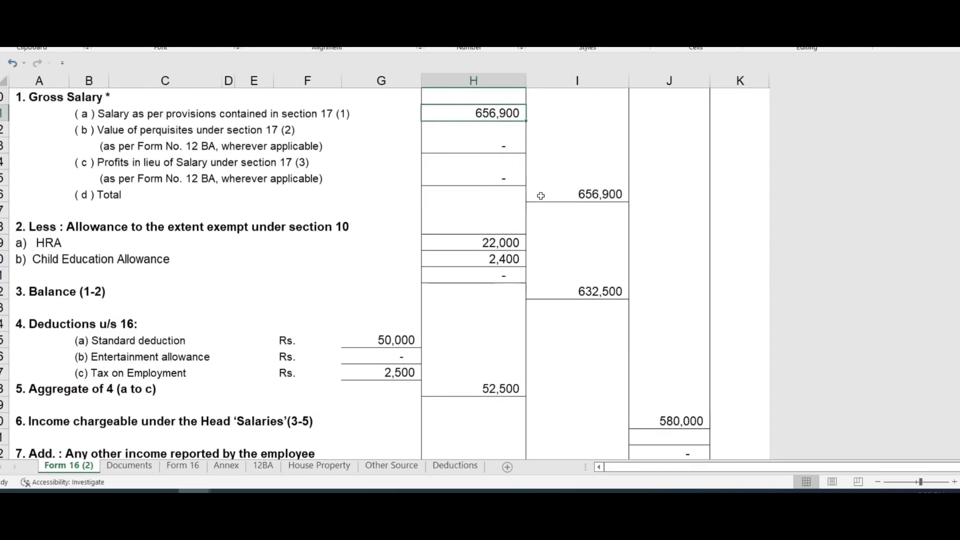
- Review the HRA and child education allowance exemptions, standard deduction and tax on employment on the Form 16 (2) sheet
scroll(540, 196, down, 1)
click(496, 195)
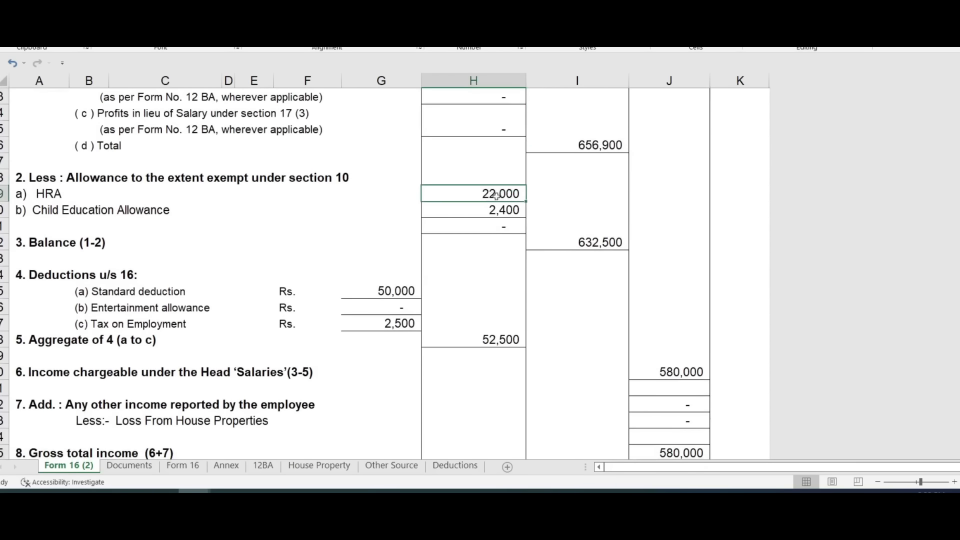
drag(496, 195, 500, 210)
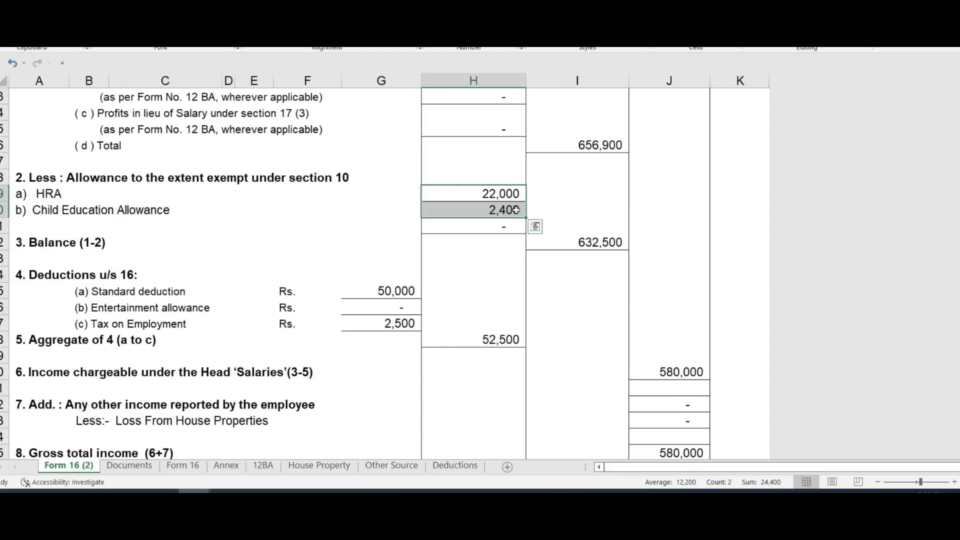
scroll(516, 210, down, 1)
click(385, 241)
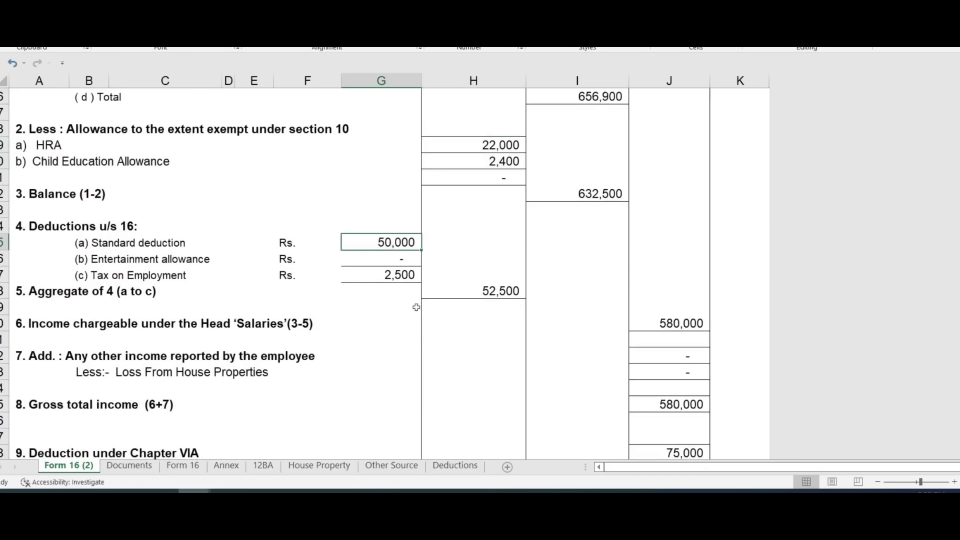
click(406, 276)
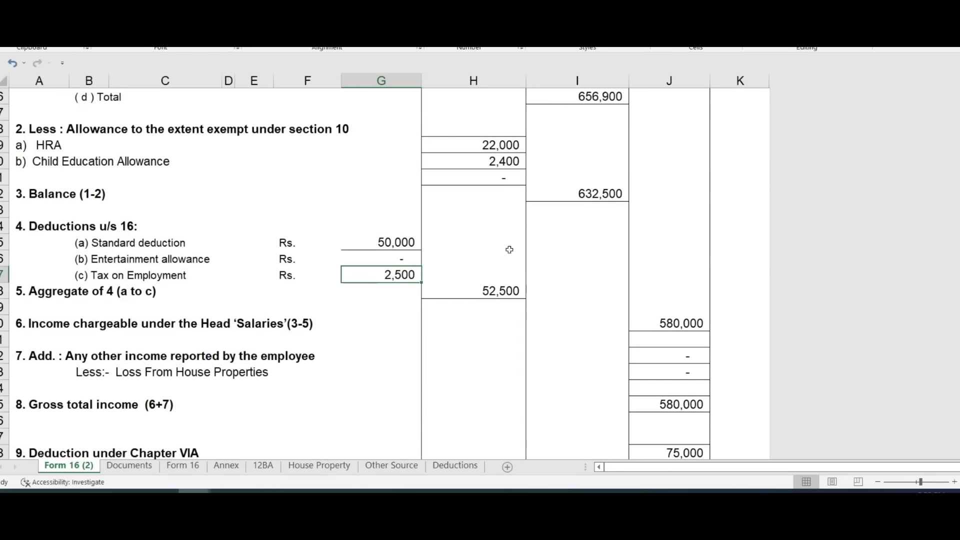
- Check the income chargeable under Salaries, the Chapter VIA deduction and the taxable income in Form 16 (2)
scroll(509, 249, down, 1)
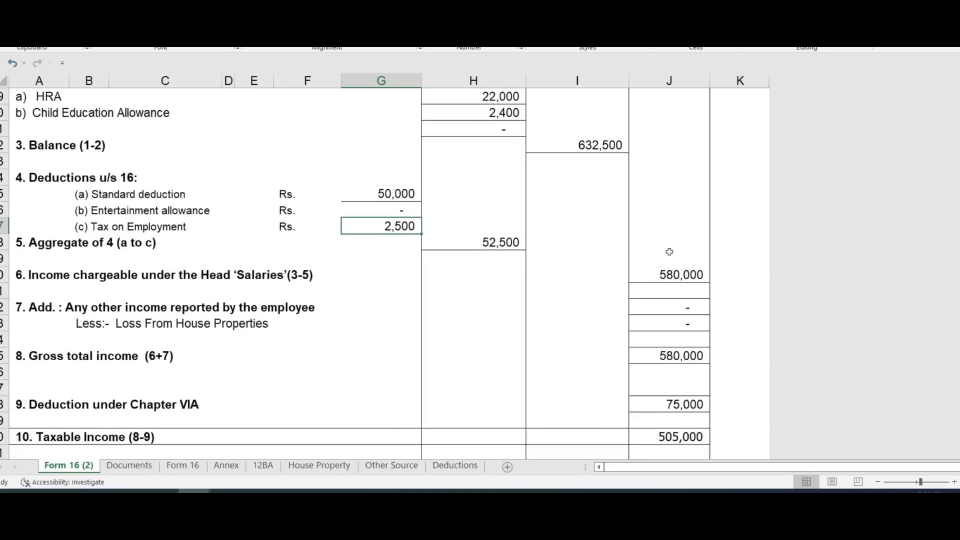
click(669, 276)
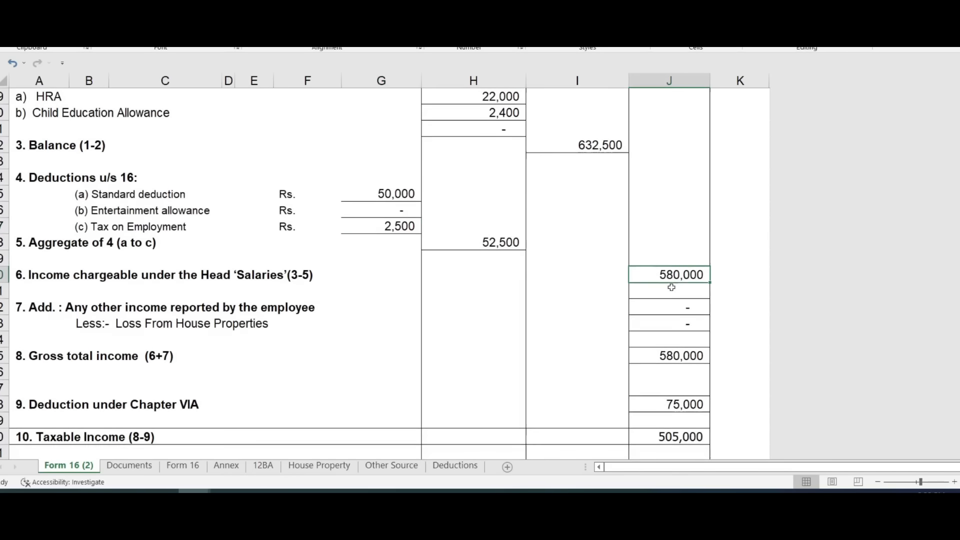
scroll(680, 278, down, 1)
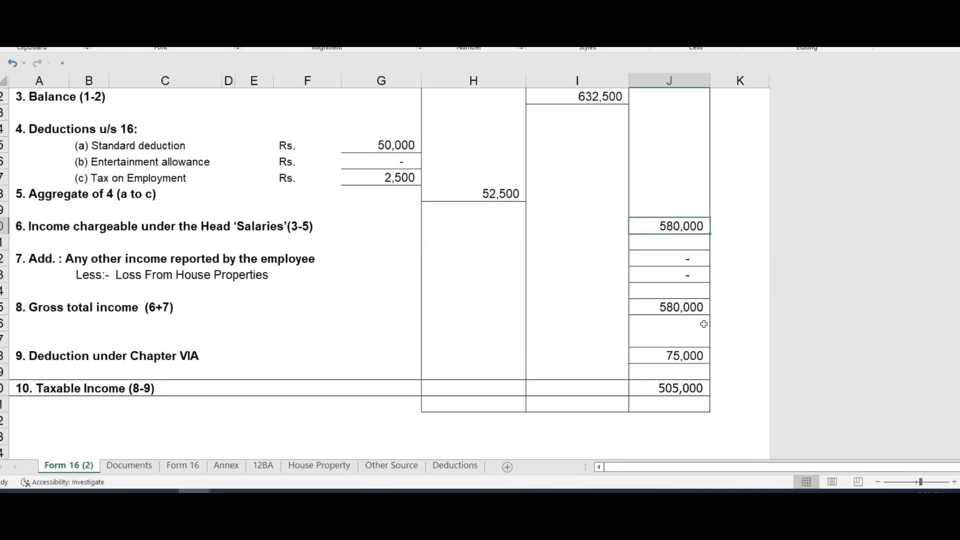
click(680, 355)
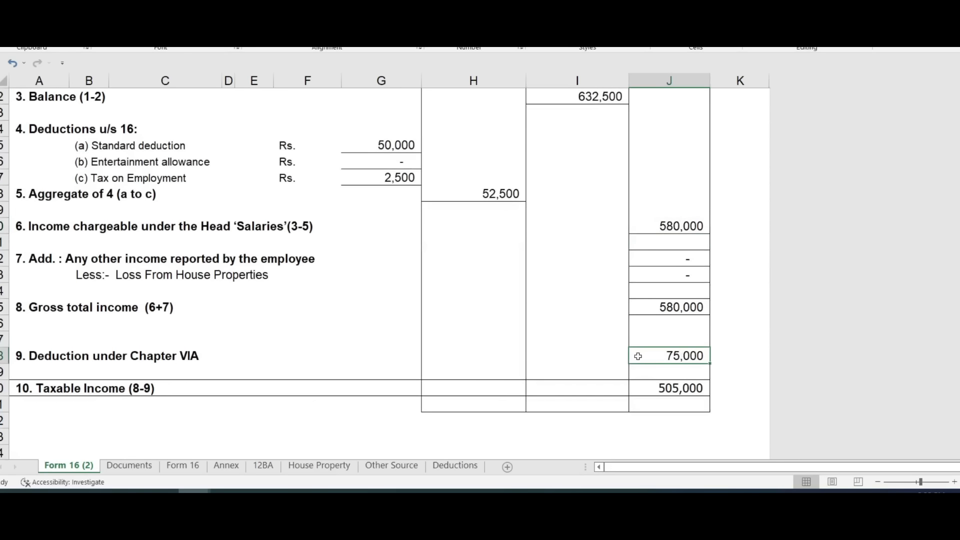
click(682, 391)
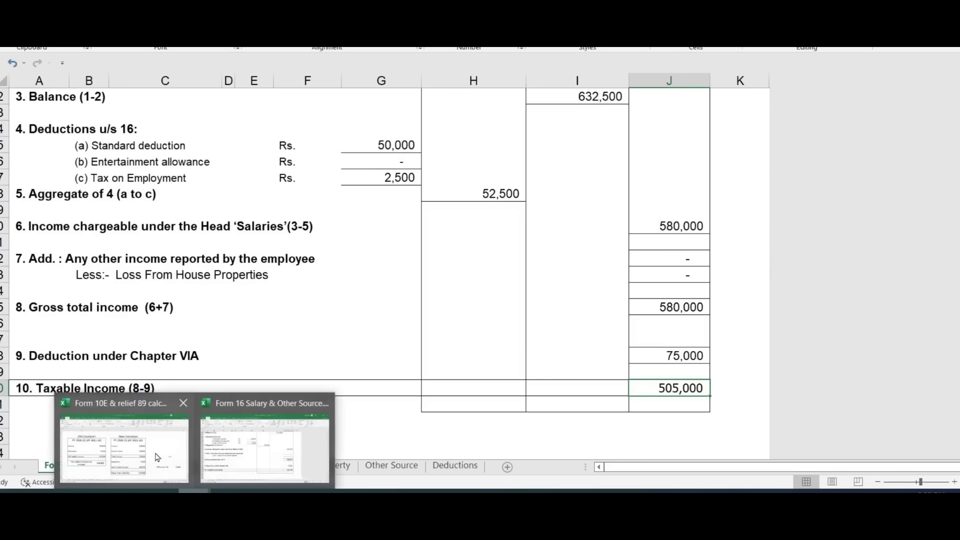
- Switch to the Form 10E workbook and review the old taxable income, tax liability, deduction and arrears salary on the PY 2020-21 sheet
click(122, 459)
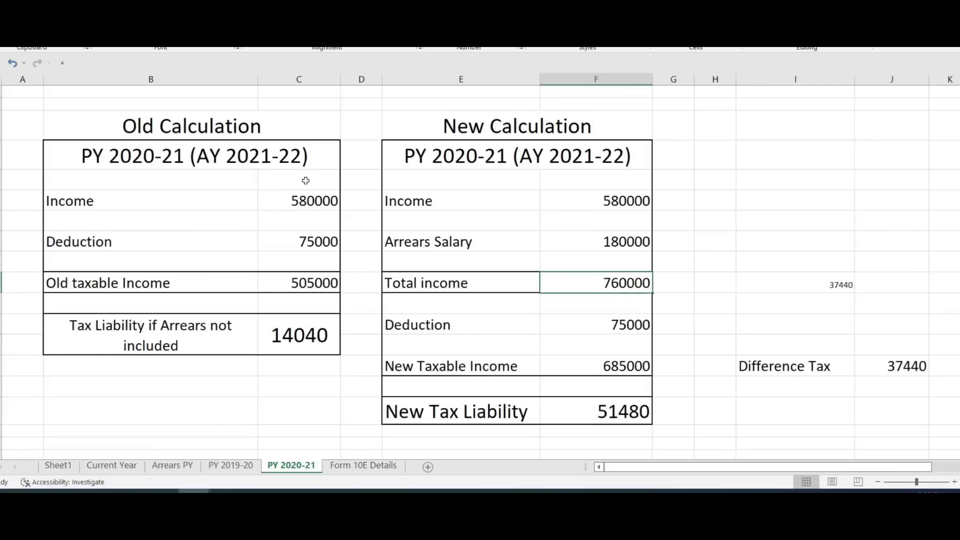
click(320, 280)
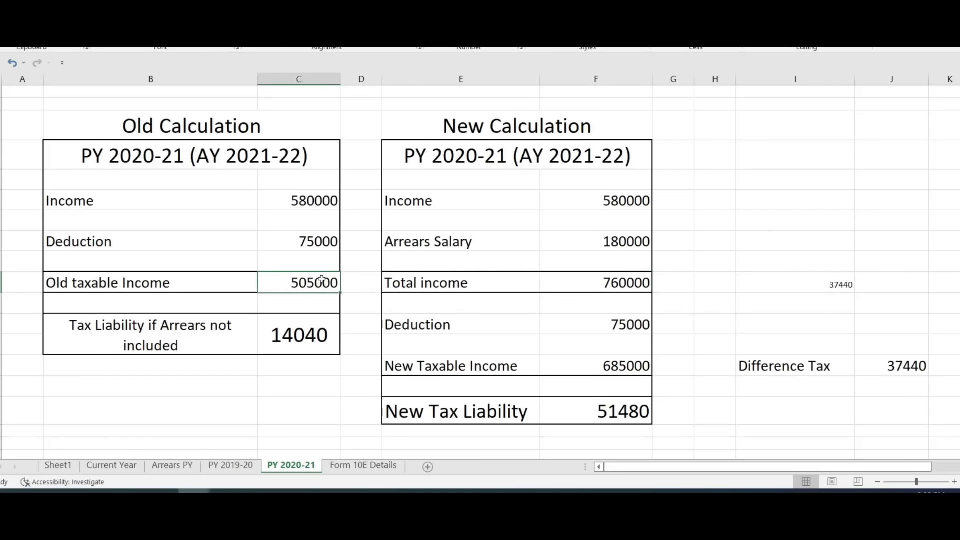
click(300, 345)
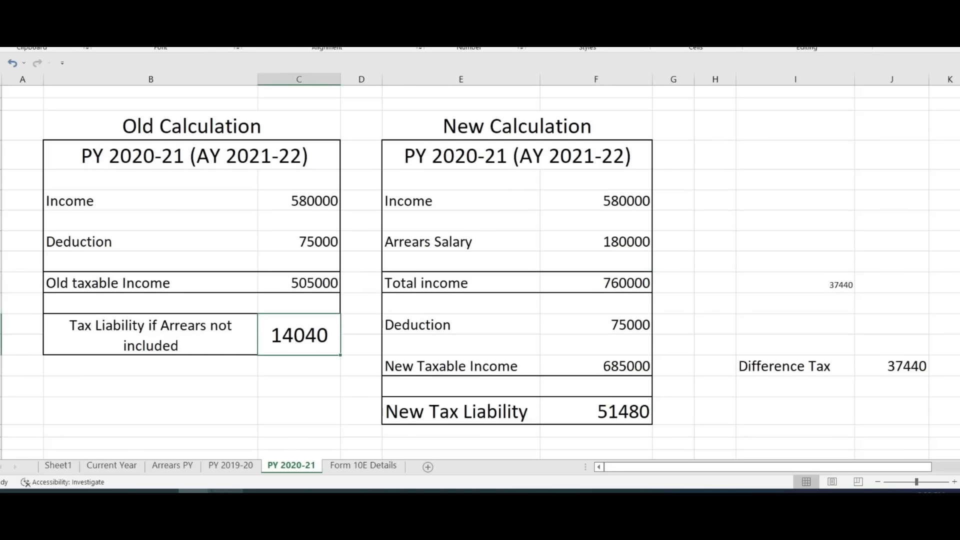
mouse_move(195, 493)
click(320, 242)
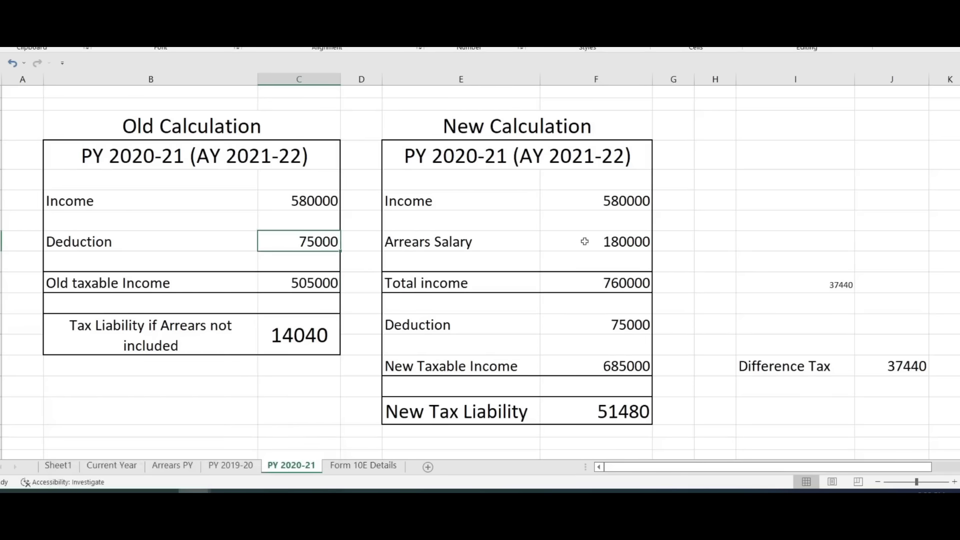
click(640, 244)
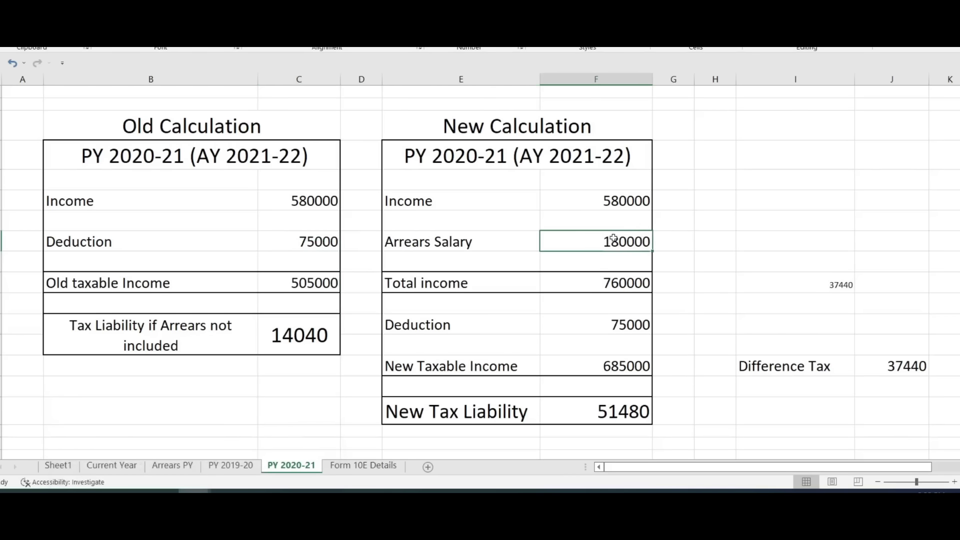
- In the Form 16 workbook, enter arrears of 180,000 in column J beside the section 17(1) salary and total both amounts beneath it
mouse_move(194, 491)
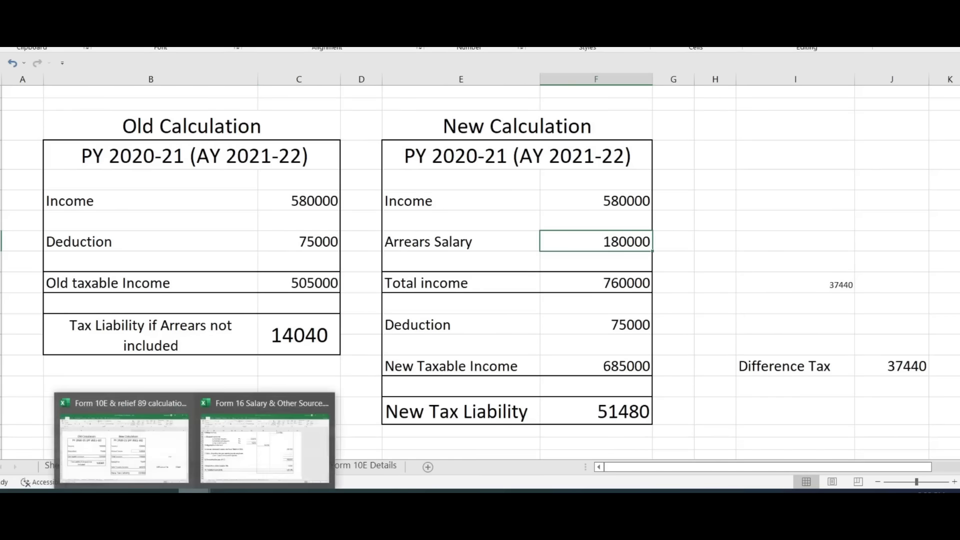
click(265, 440)
scroll(550, 324, up, 7)
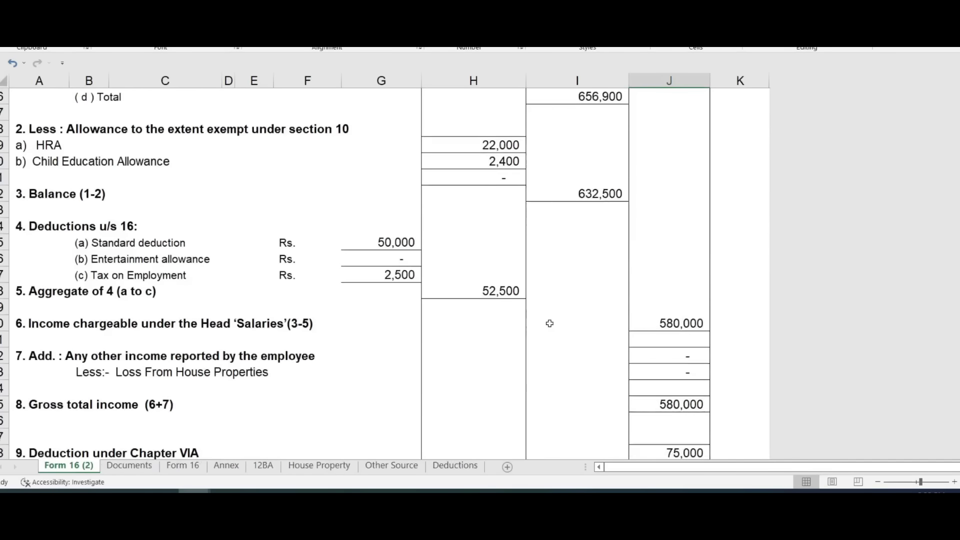
scroll(551, 324, down, 1)
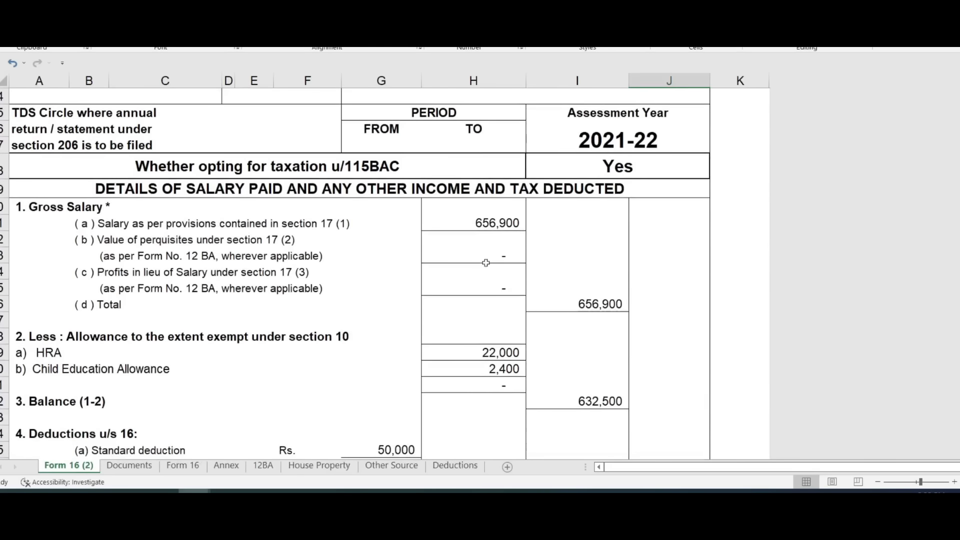
click(488, 222)
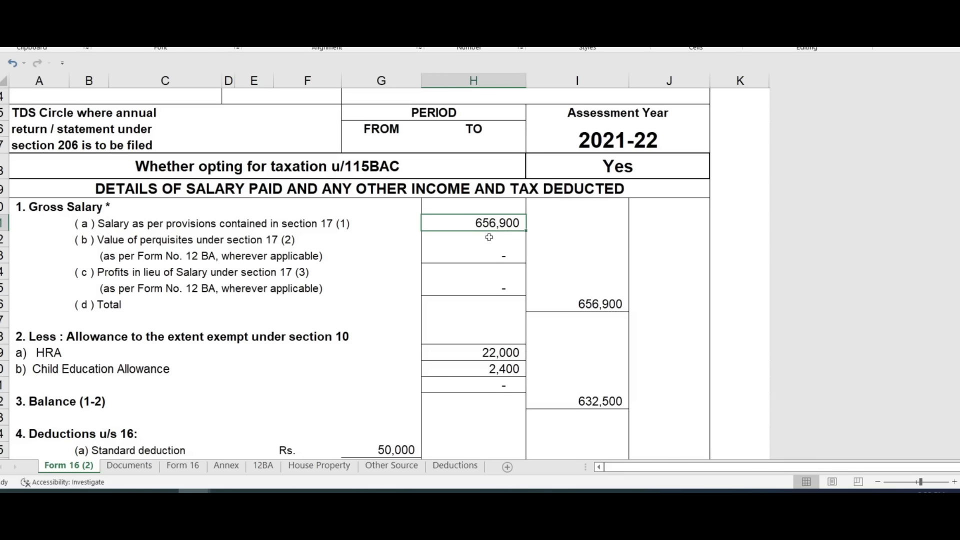
click(670, 223)
text(1800000)
key(Return)
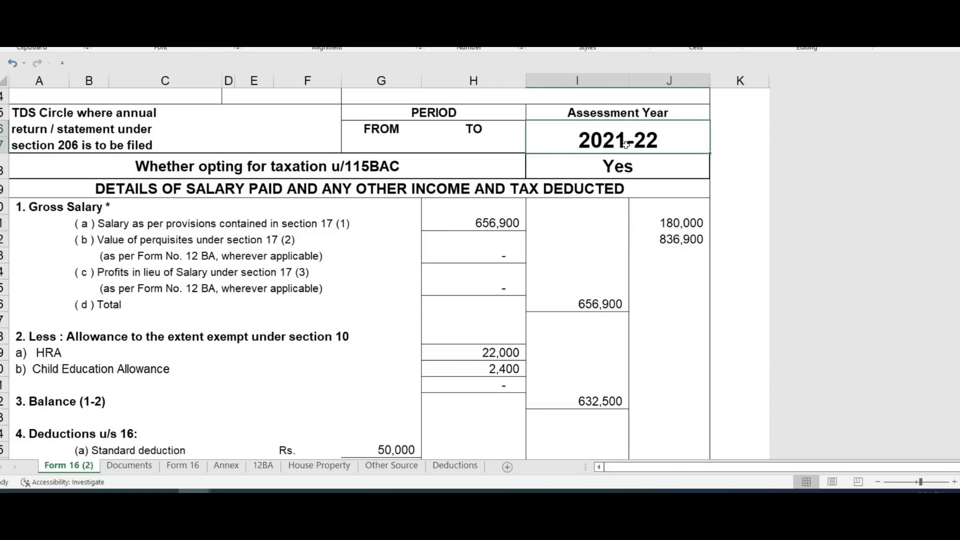
- Replace the section 17(1) salary for assessment year 2021-22 with 836,900 and clear the working figures in column J
click(496, 225)
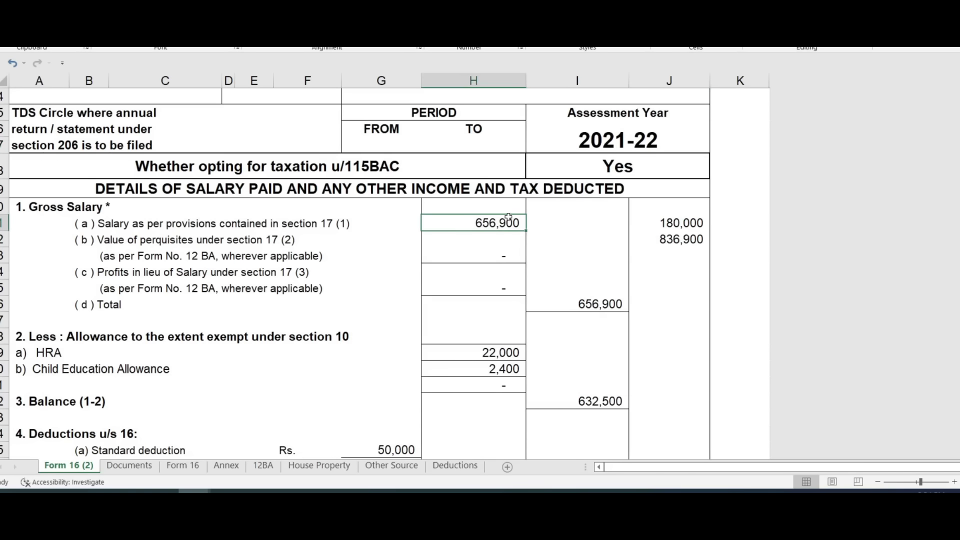
click(694, 220)
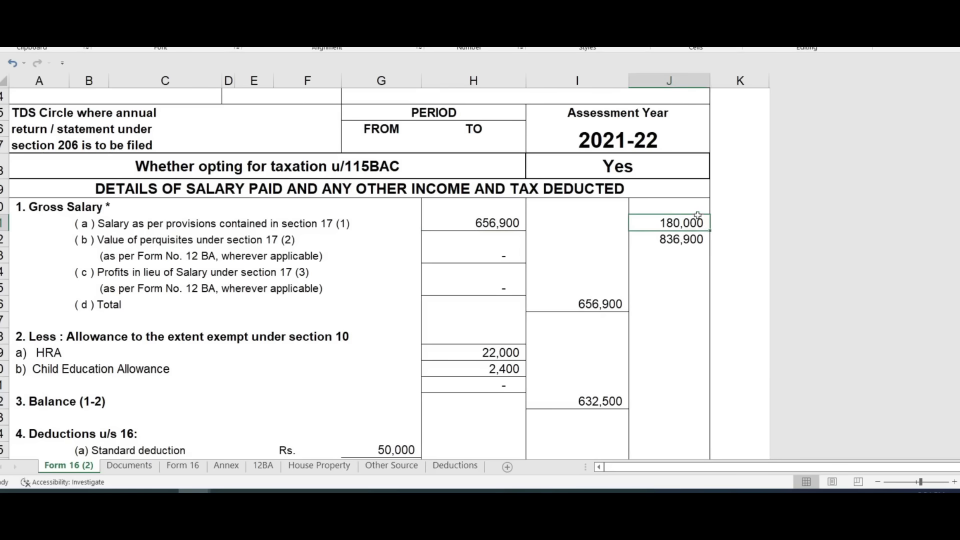
click(643, 150)
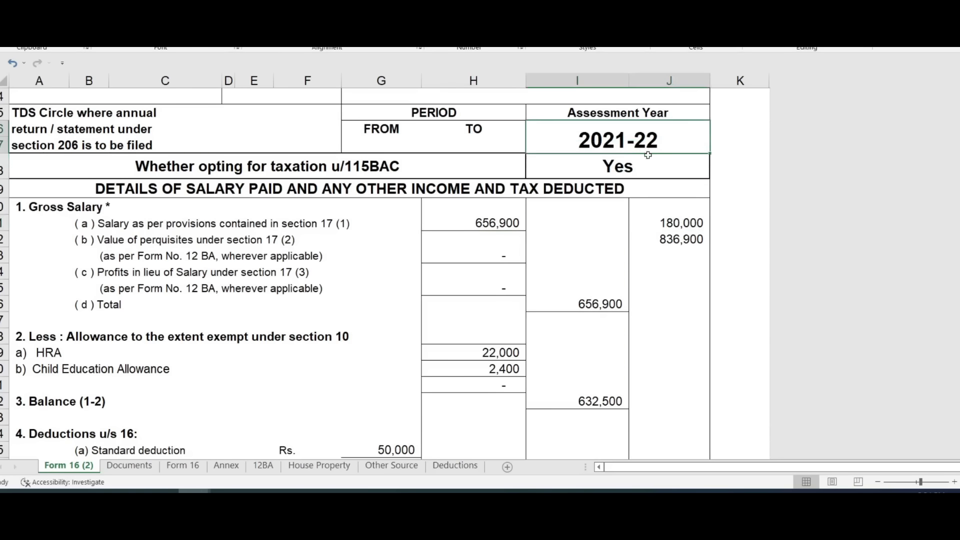
click(685, 238)
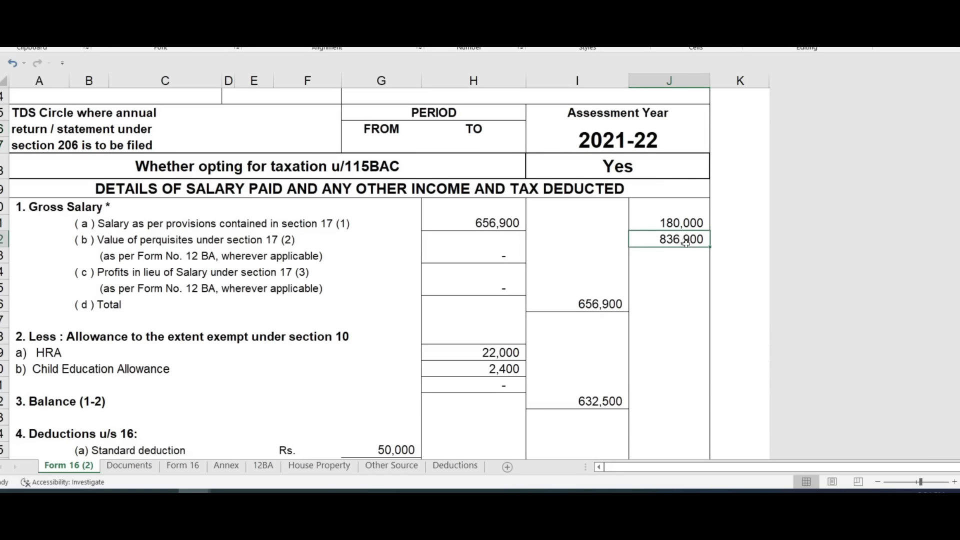
click(502, 224)
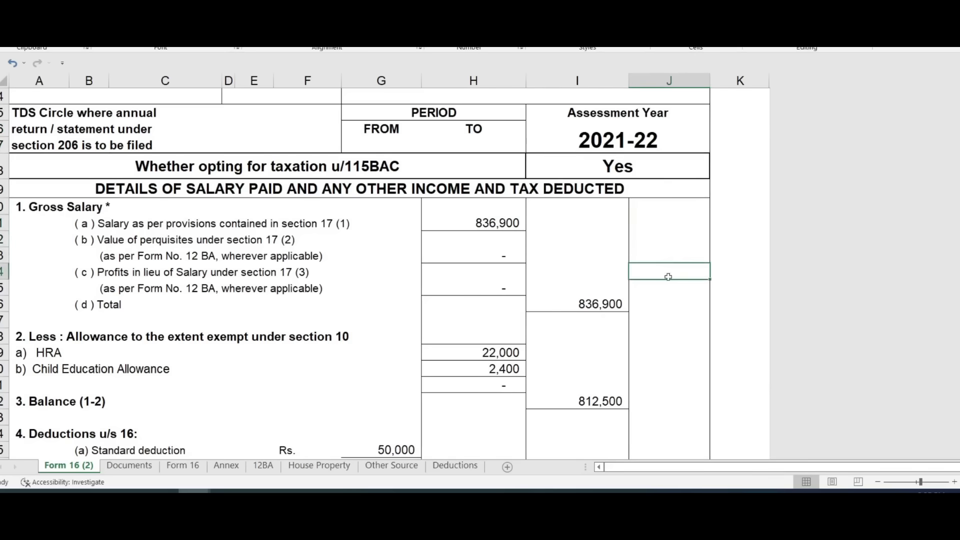
- Review the recalculated salary income, Chapter VIA deduction and taxable income with arrears included on the Form 16 (2) sheet
scroll(546, 230, down, 2)
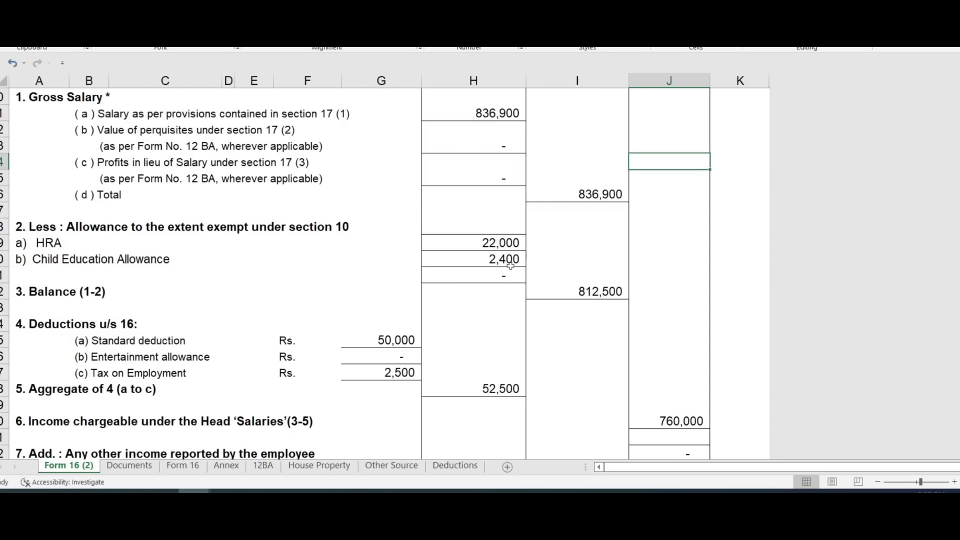
scroll(511, 265, down, 2)
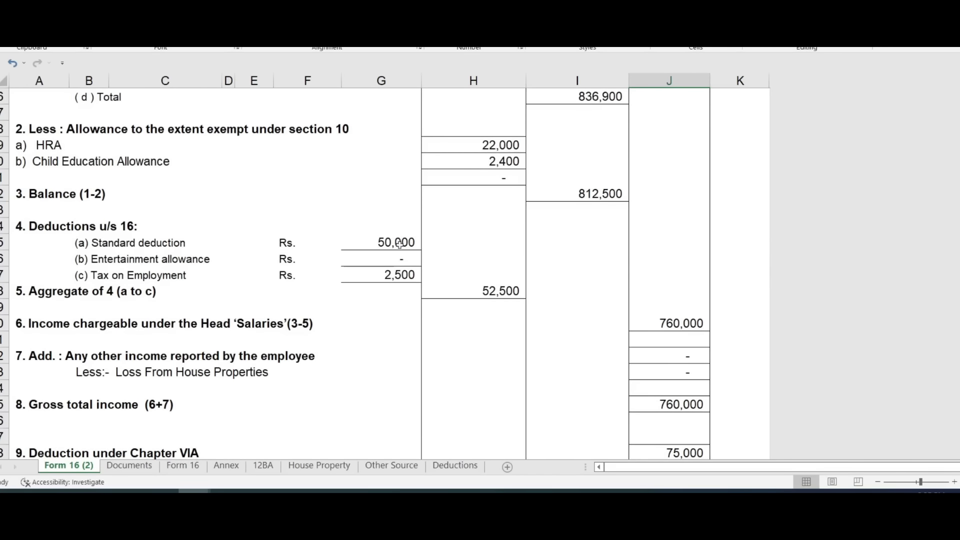
scroll(510, 230, down, 1)
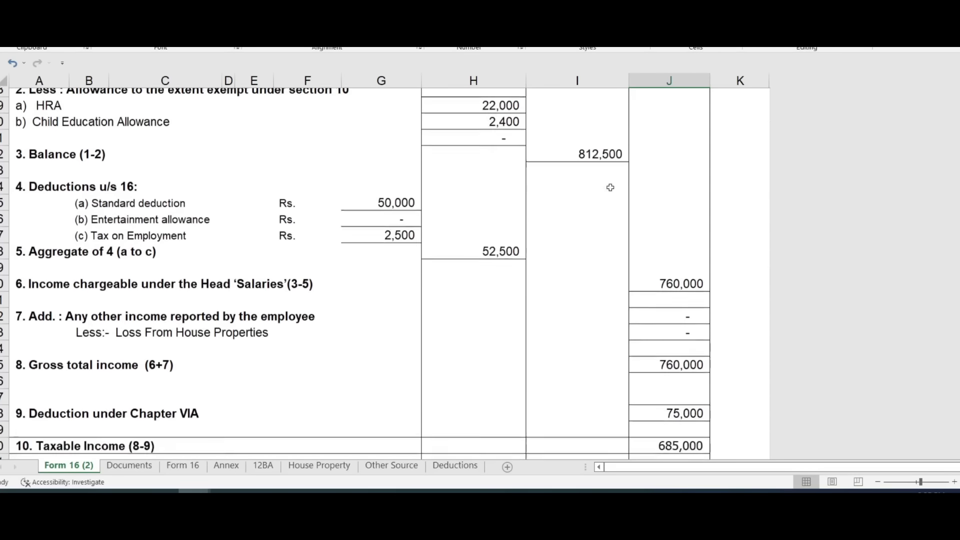
click(688, 274)
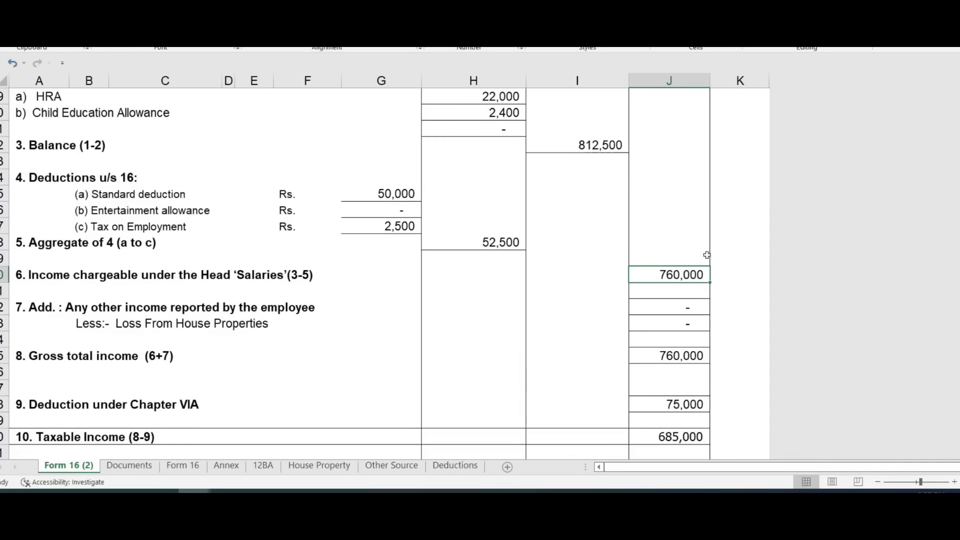
scroll(726, 249, down, 2)
click(675, 310)
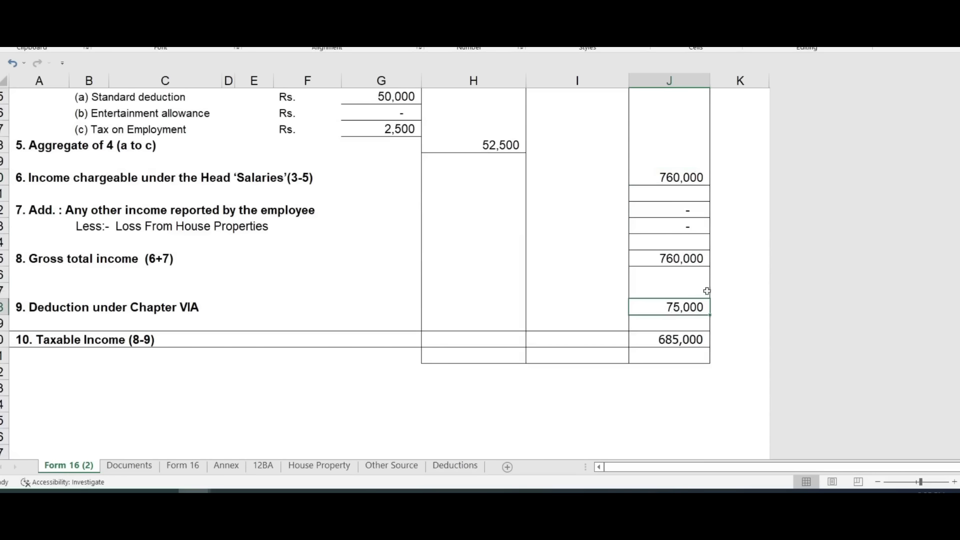
click(668, 336)
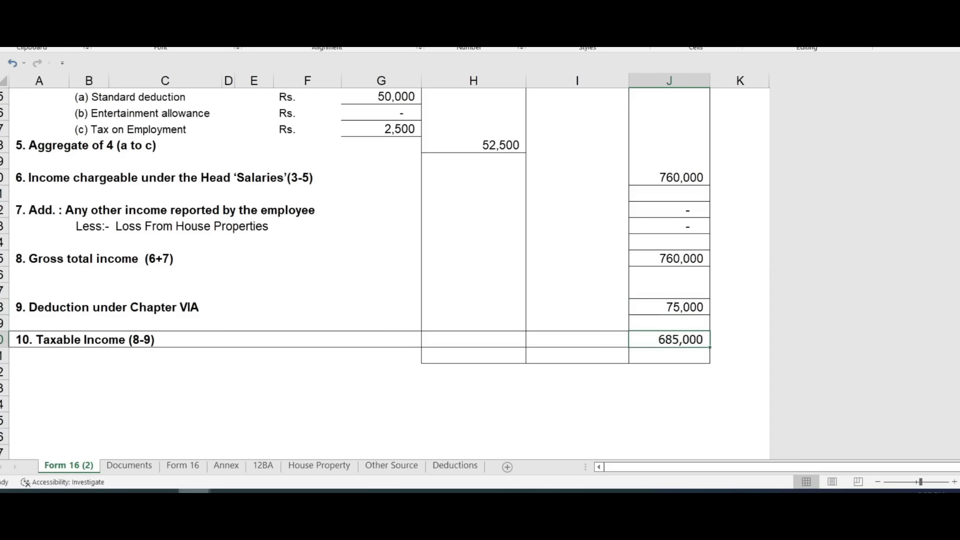
- Switch to the Form 10E workbook and compare the new taxable income and tax liability with the old liability for PY 2020-21
click(161, 444)
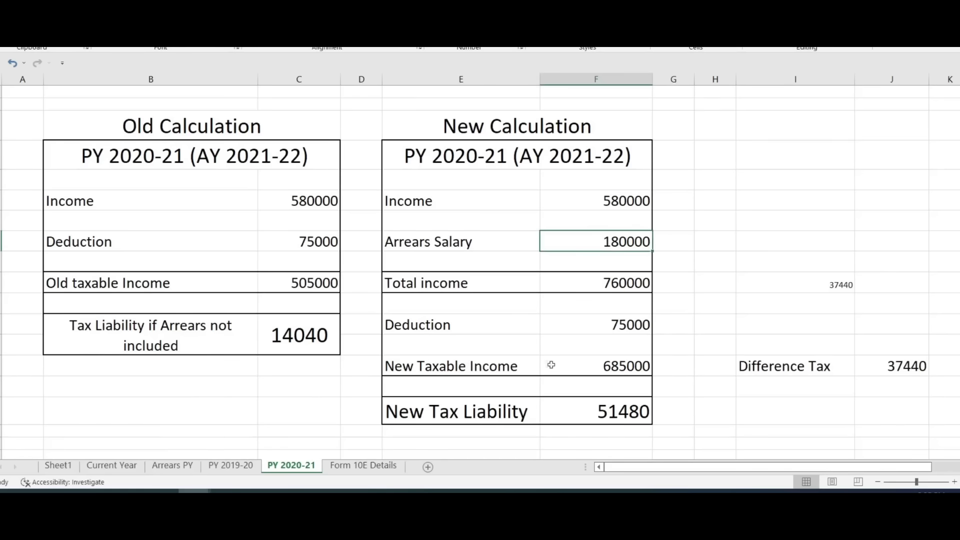
click(624, 367)
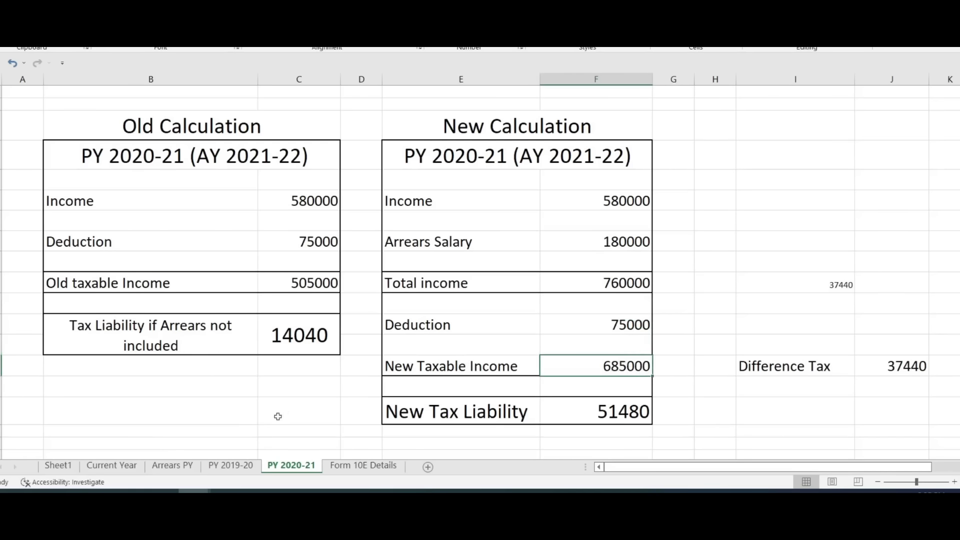
scroll(634, 369, down, 1)
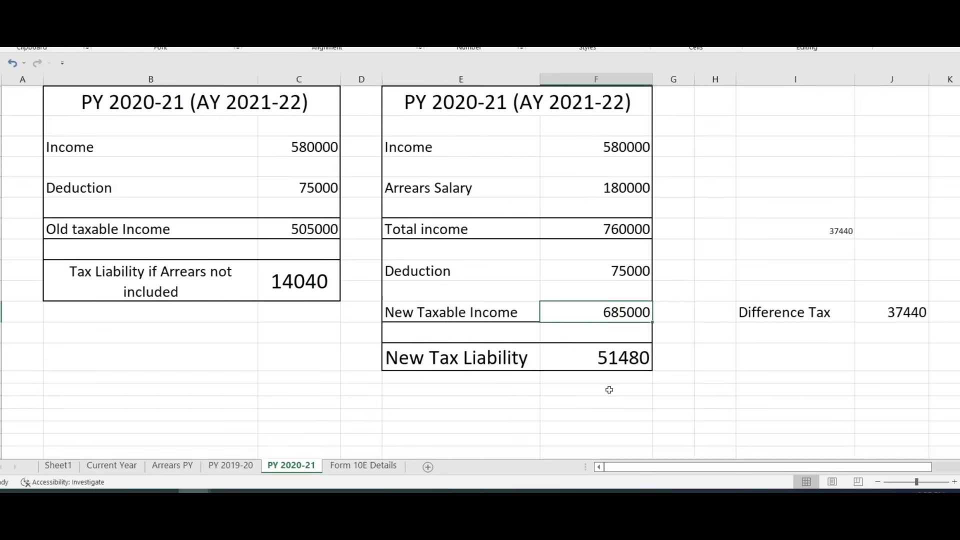
click(621, 356)
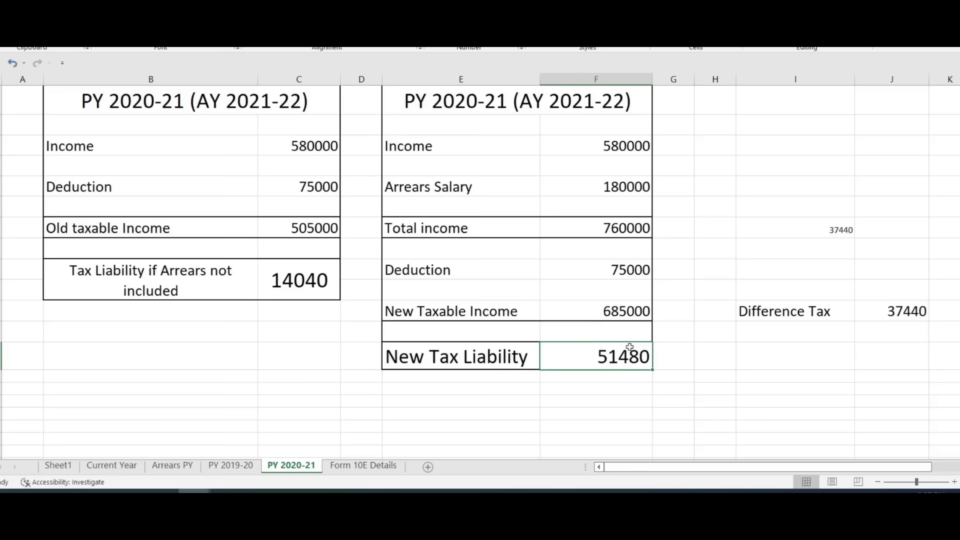
click(299, 284)
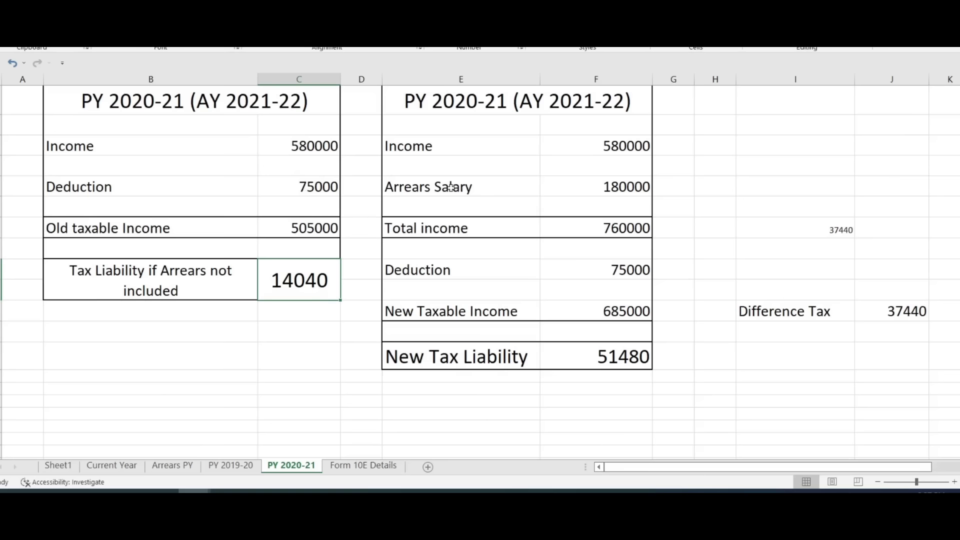
- Compare the old and new tax liabilities for PY 2020-21 and examine the tax difference caused by the arrears salary
click(619, 191)
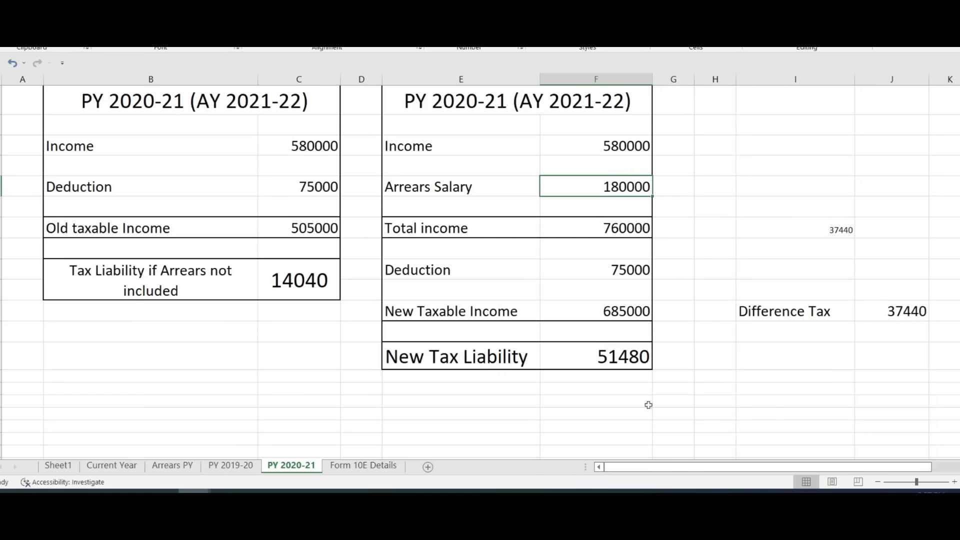
click(629, 364)
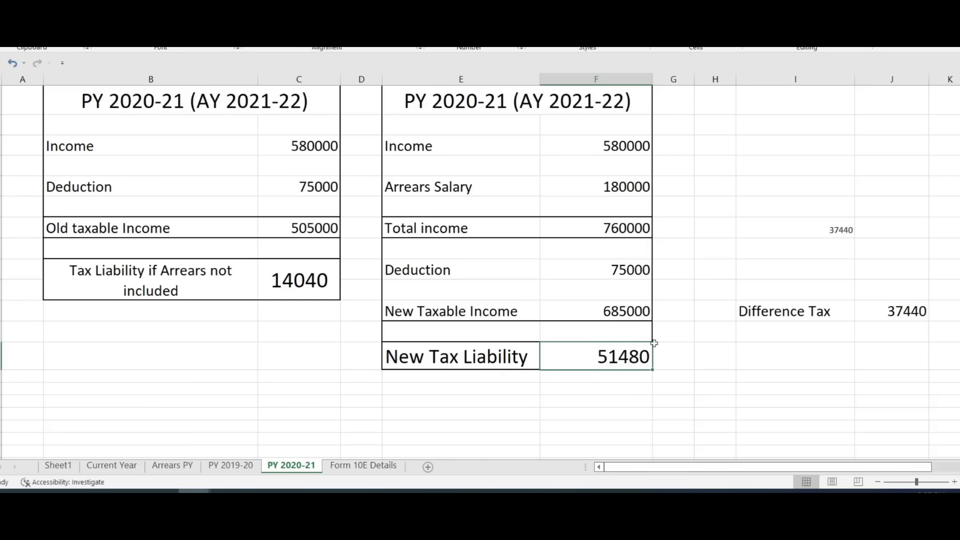
click(303, 283)
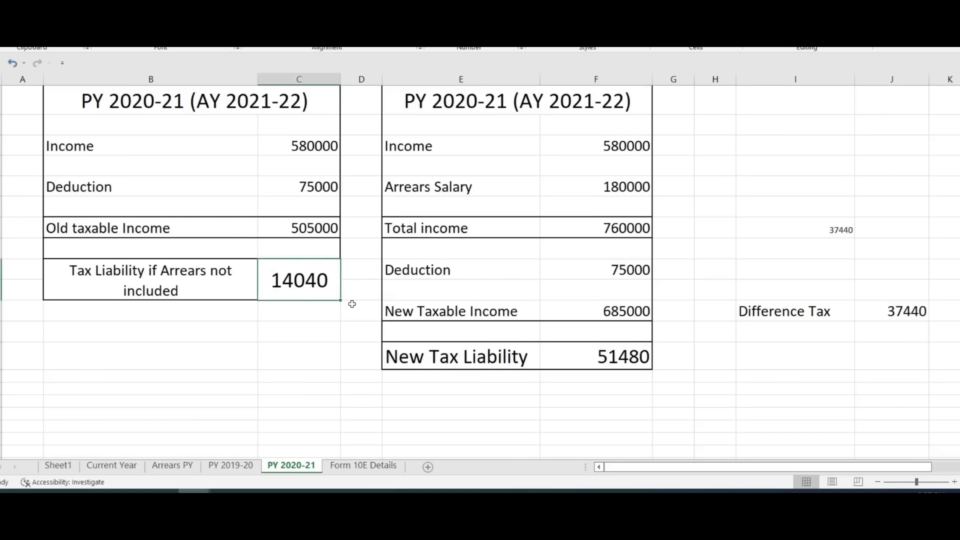
click(634, 366)
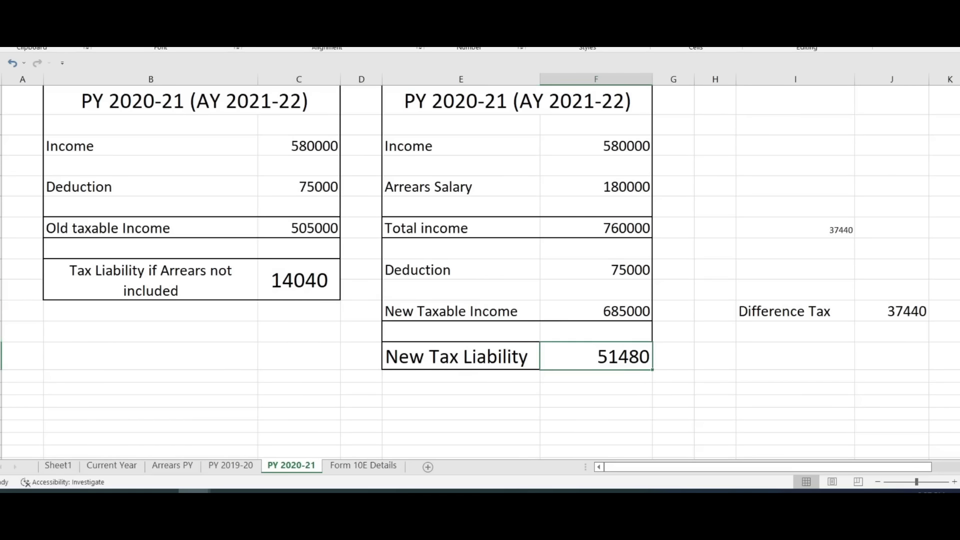
click(909, 313)
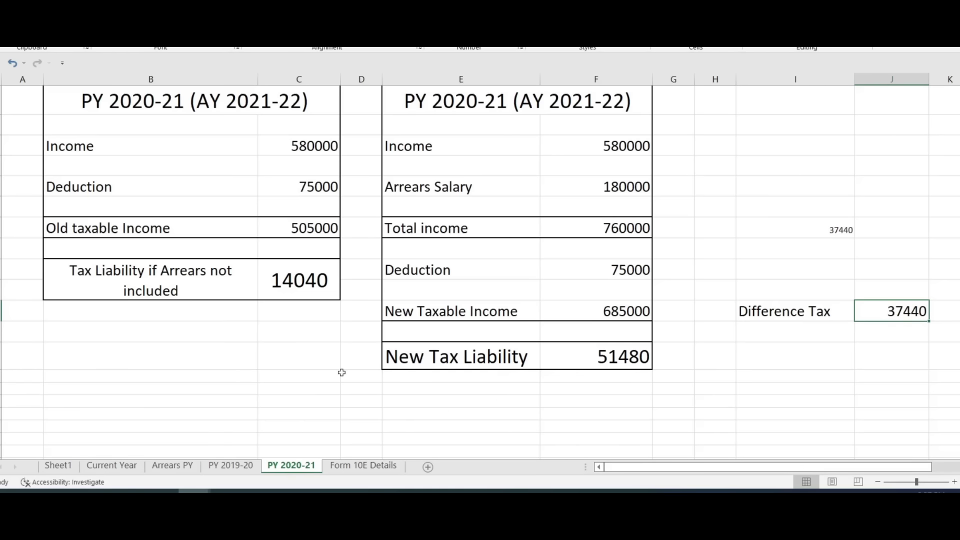
click(609, 109)
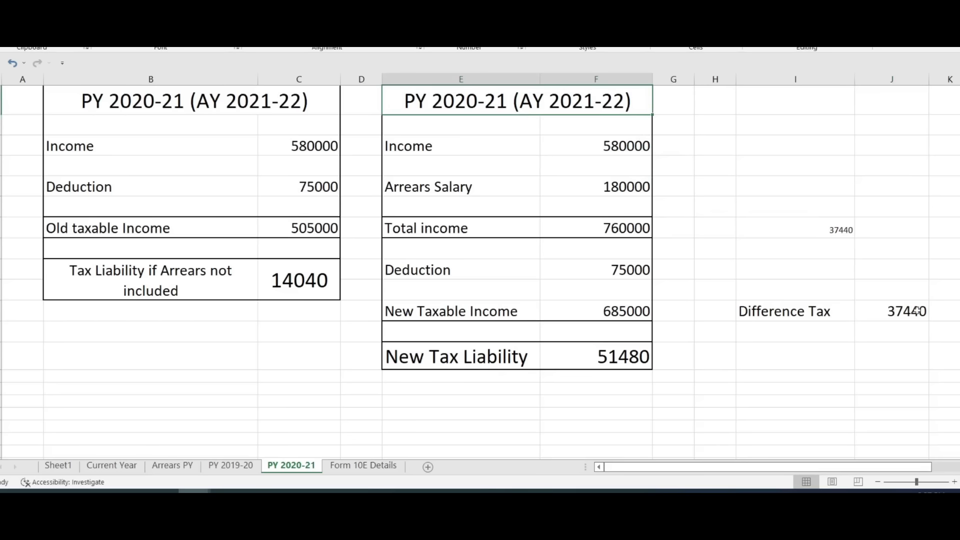
click(893, 310)
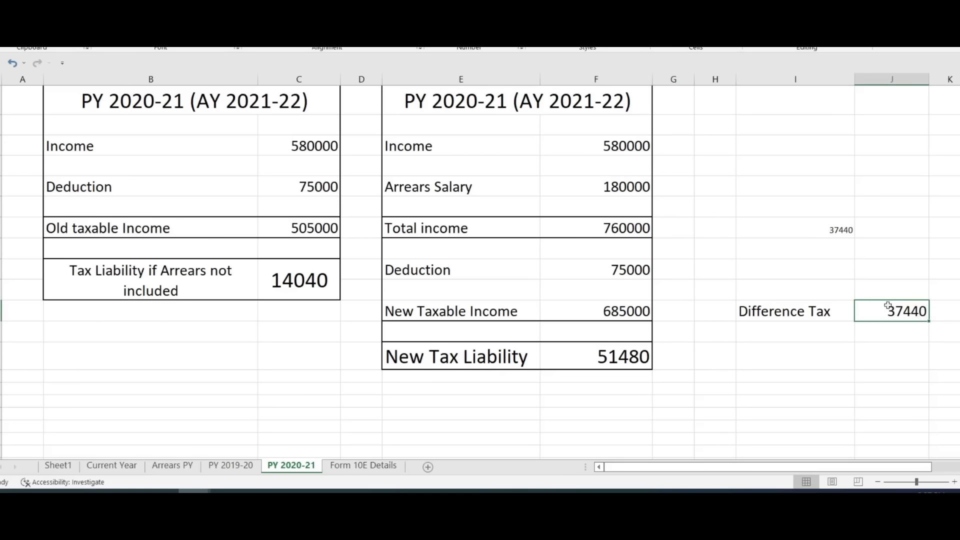
- Check the PY 2019-20 and PY 2020-21 tax differences against the Section 89 relief Calculation table on the Current Year sheet
click(229, 468)
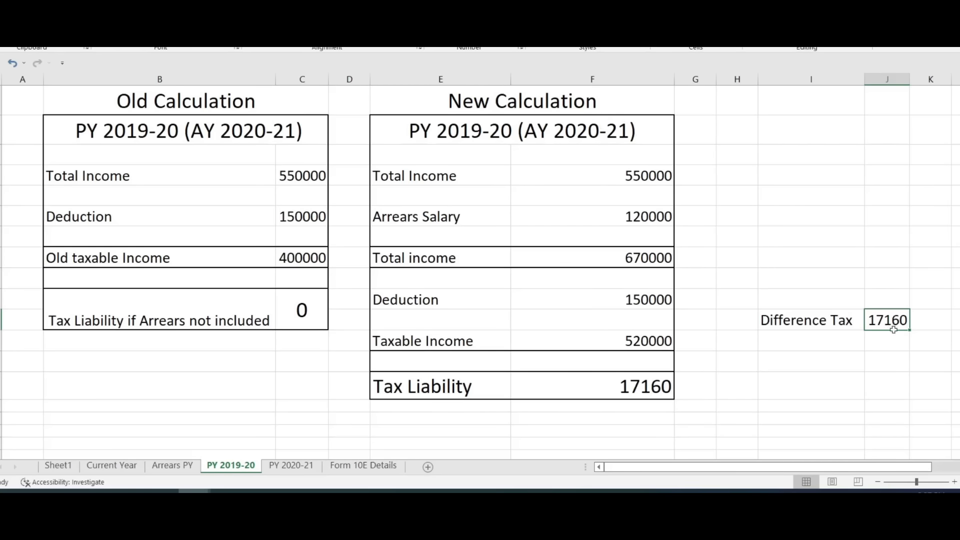
click(291, 466)
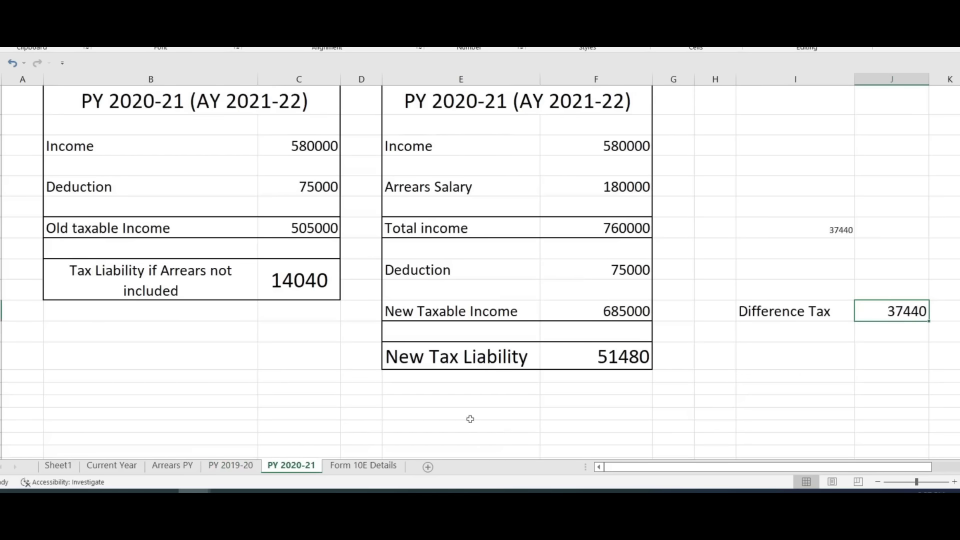
click(111, 466)
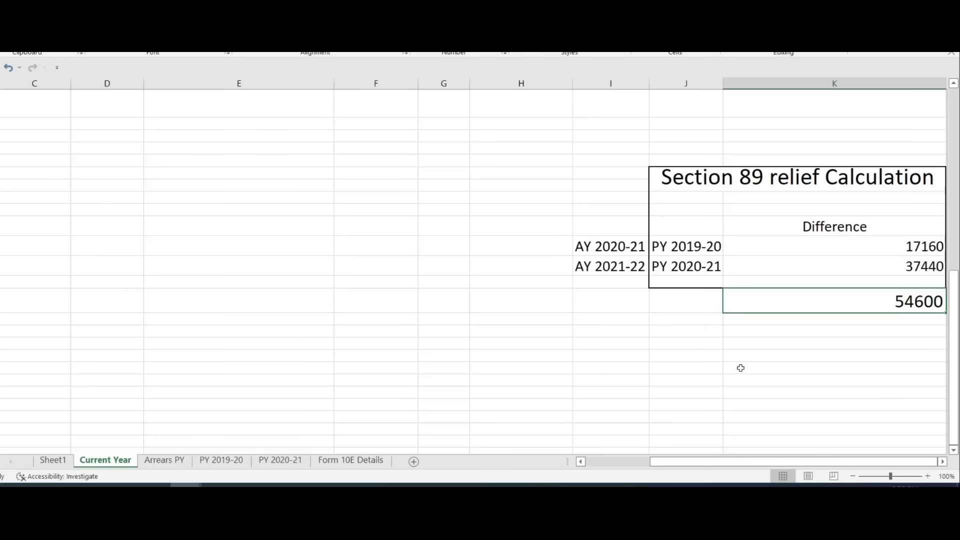
click(916, 247)
click(923, 267)
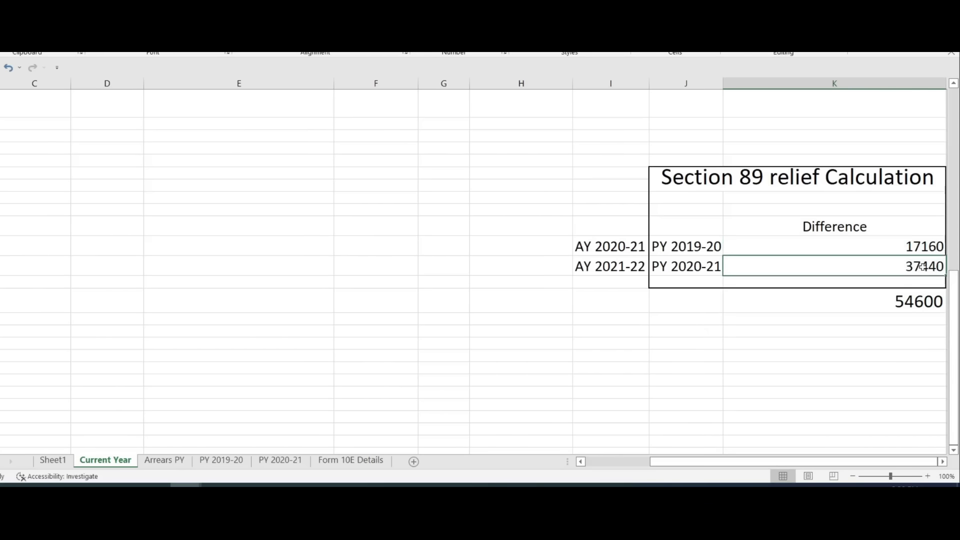
click(923, 302)
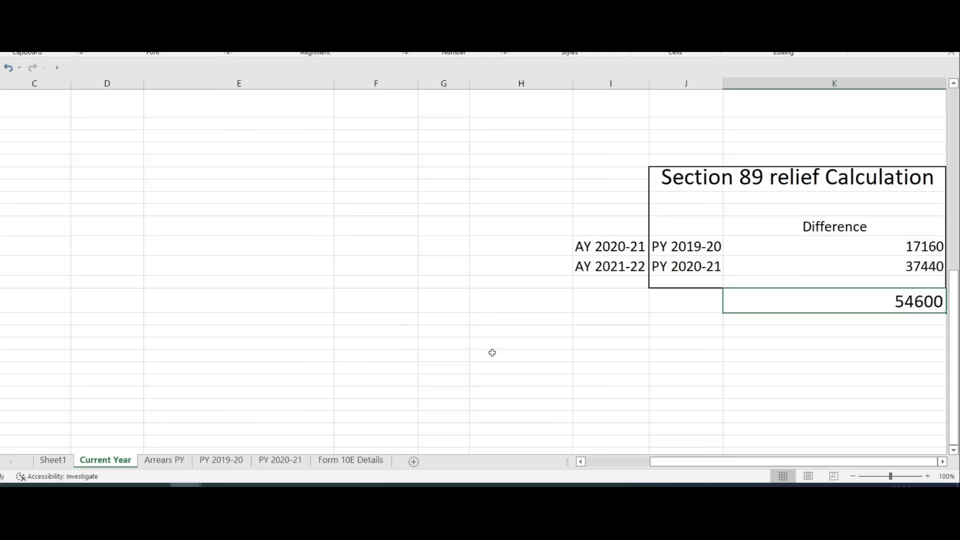
- Compare the current year's tax liability including arrears with the total of the earlier years' tax differences
scroll(492, 352, up, 5)
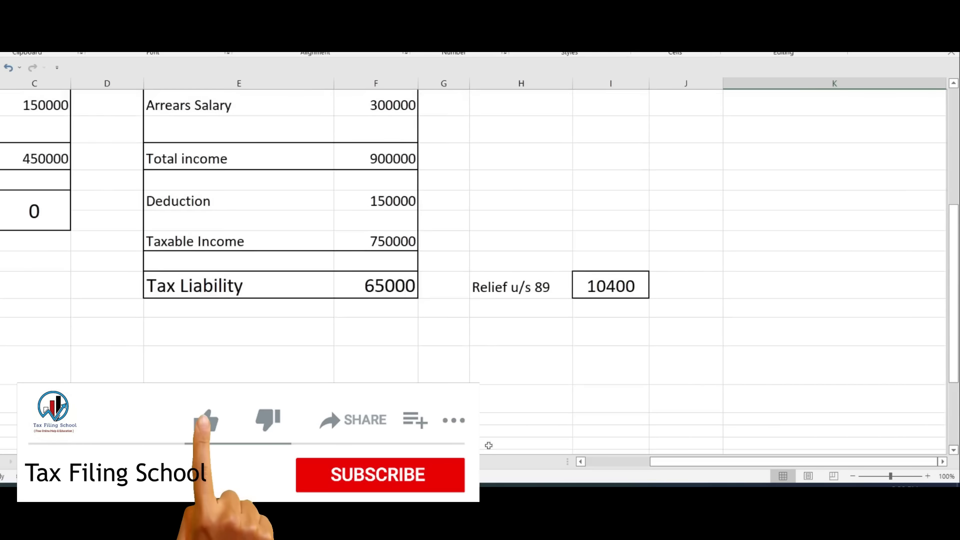
click(389, 290)
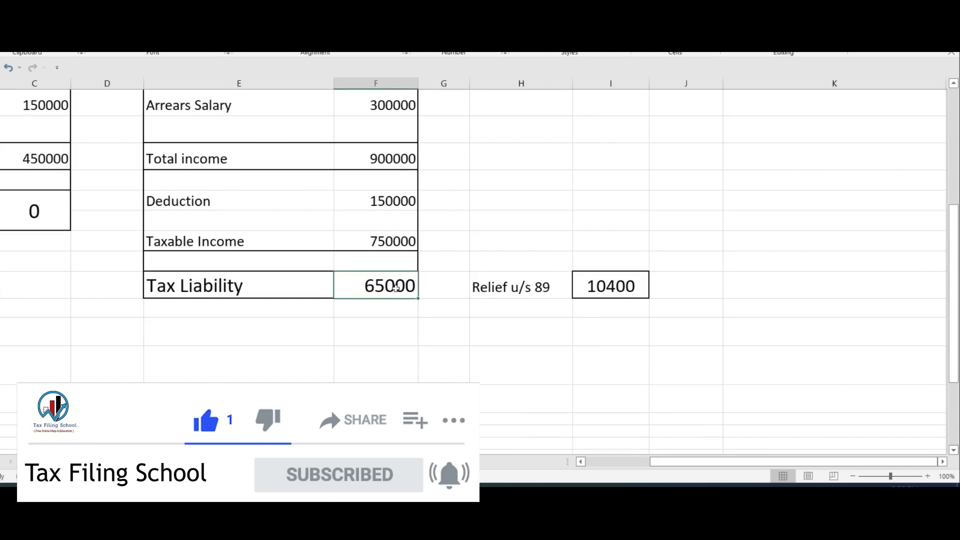
scroll(401, 289, up, 2)
scroll(401, 287, down, 2)
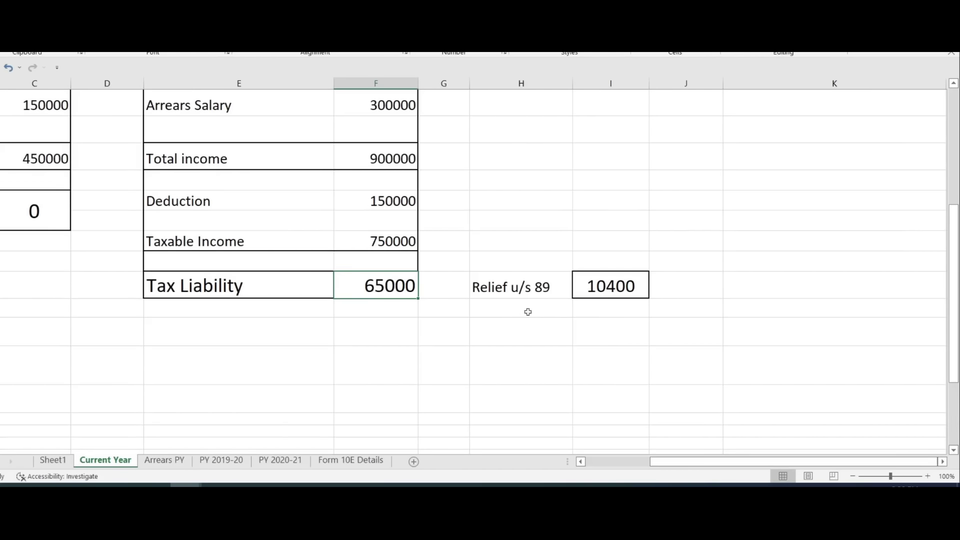
scroll(757, 306, down, 2)
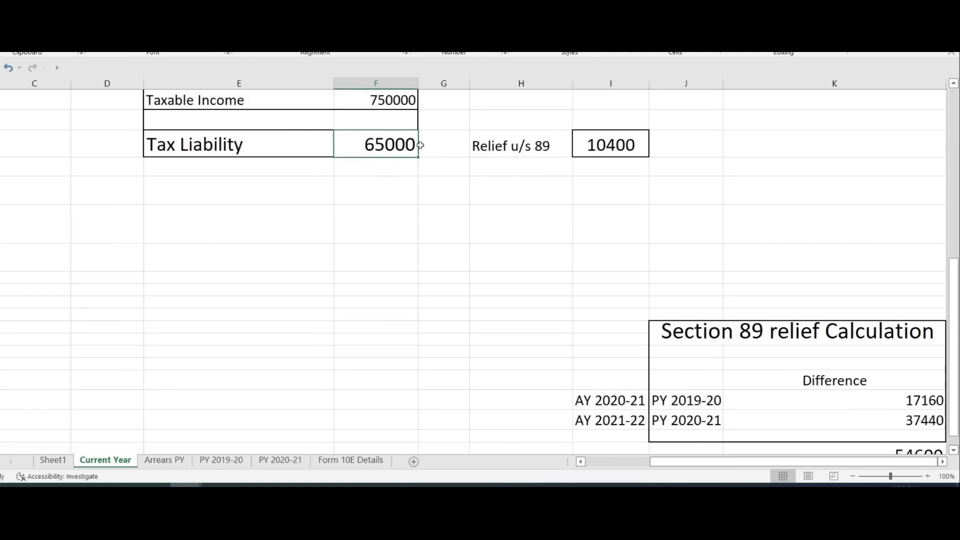
scroll(649, 261, down, 2)
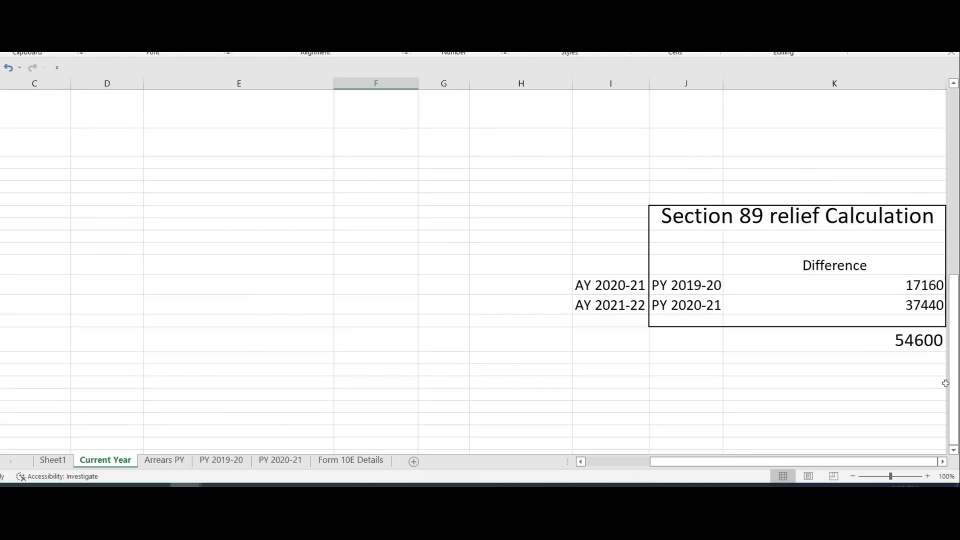
click(923, 340)
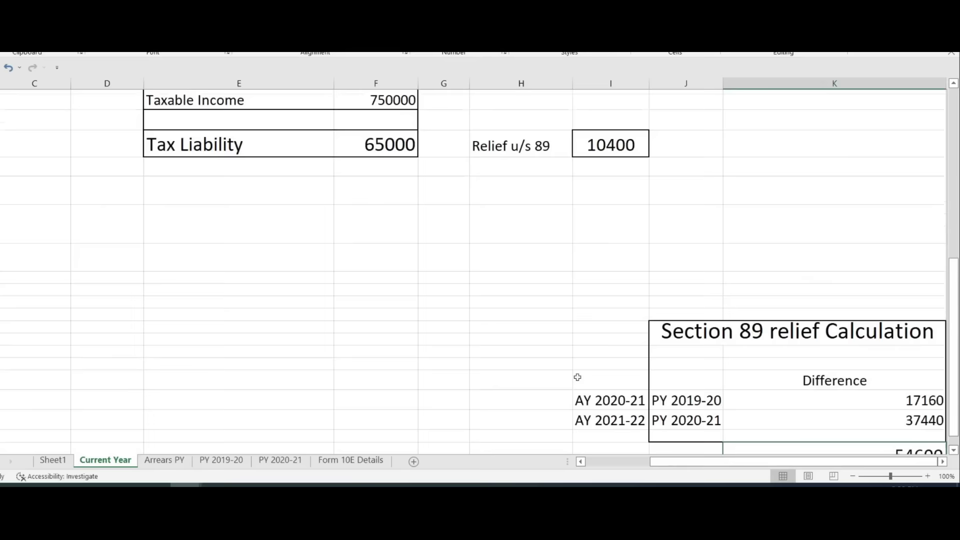
- Examine how the Relief u/s 89 amount follows from the current-year tax liability and the total difference
scroll(578, 379, up, 3)
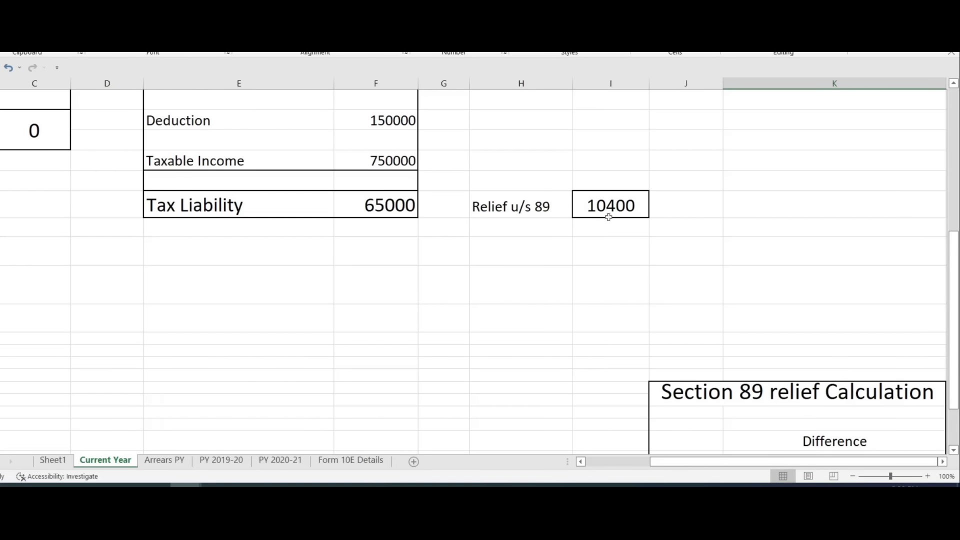
click(613, 201)
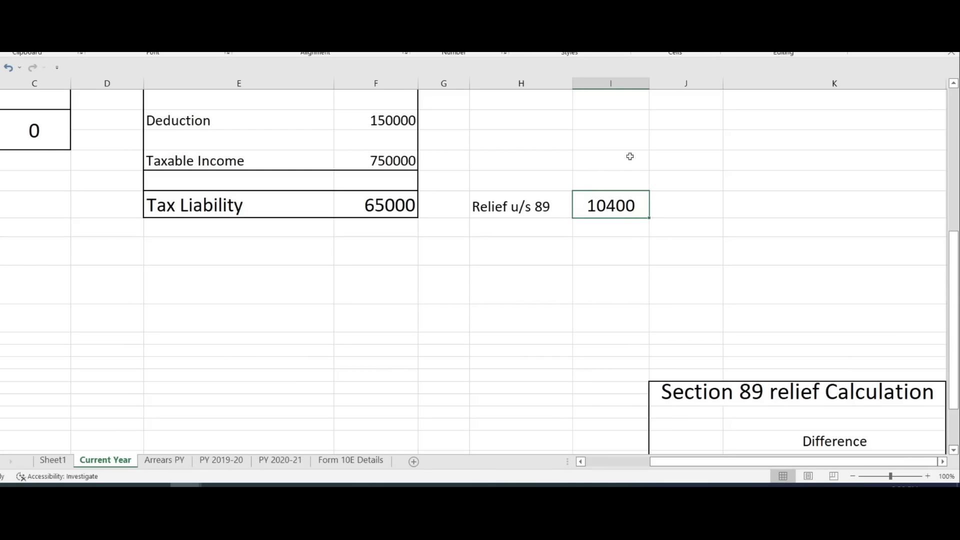
click(387, 206)
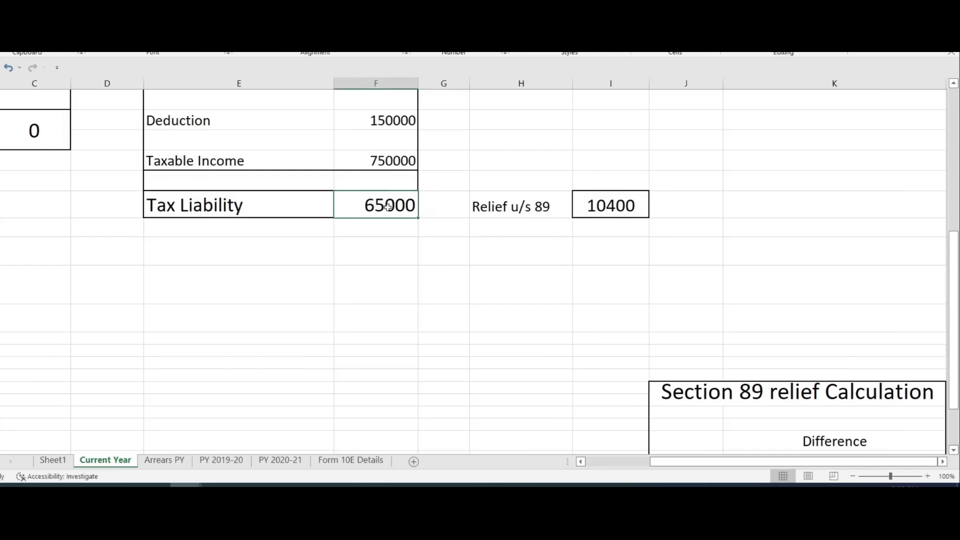
click(608, 206)
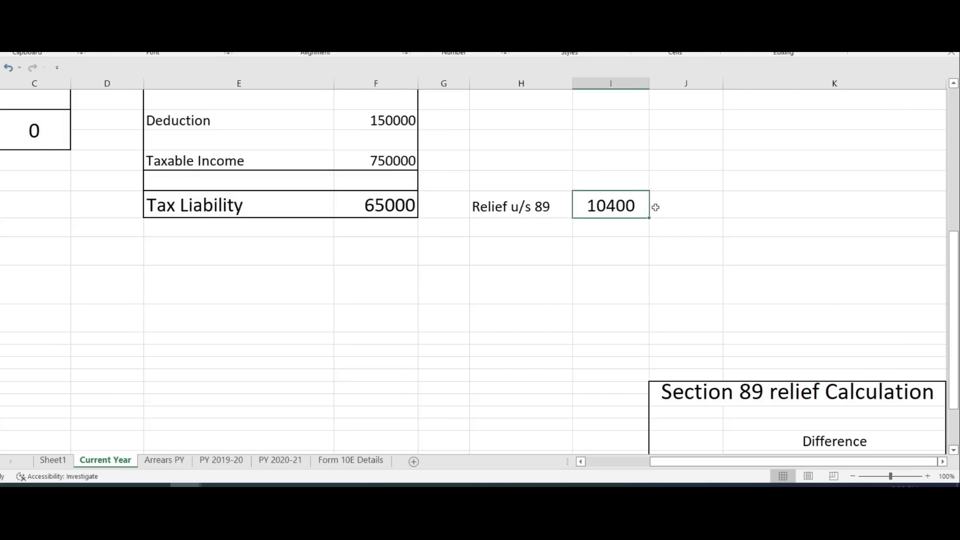
scroll(617, 218, down, 3)
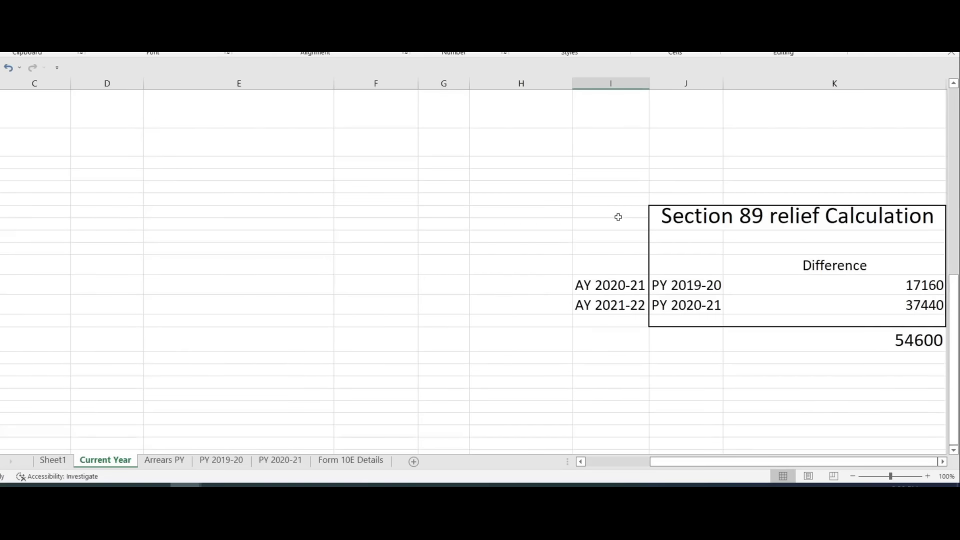
click(913, 342)
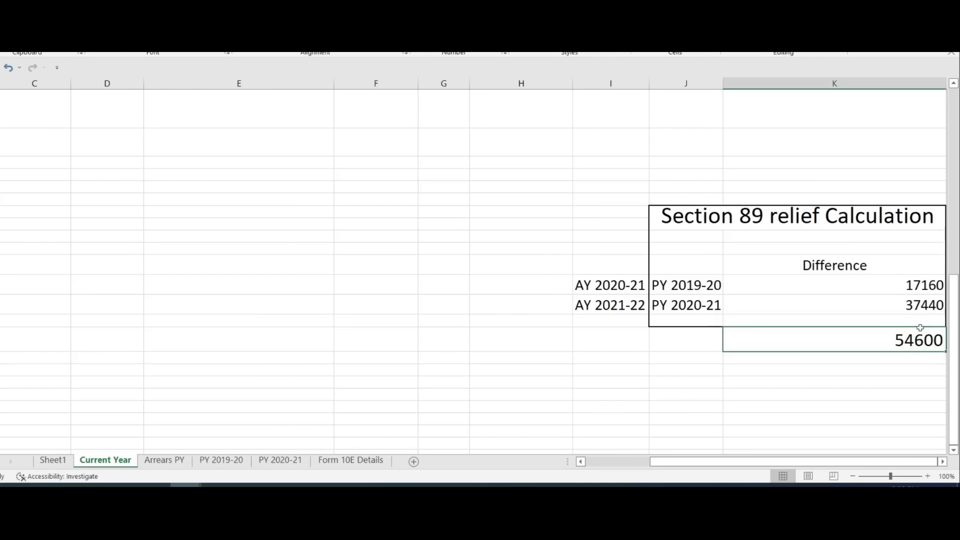
- View the PY 2019-20 calculation and return to the Relief u/s 89 amount on the Current Year sheet
scroll(530, 341, up, 3)
key(ctrl+Page_Down)
key(ctrl+Page_Down)
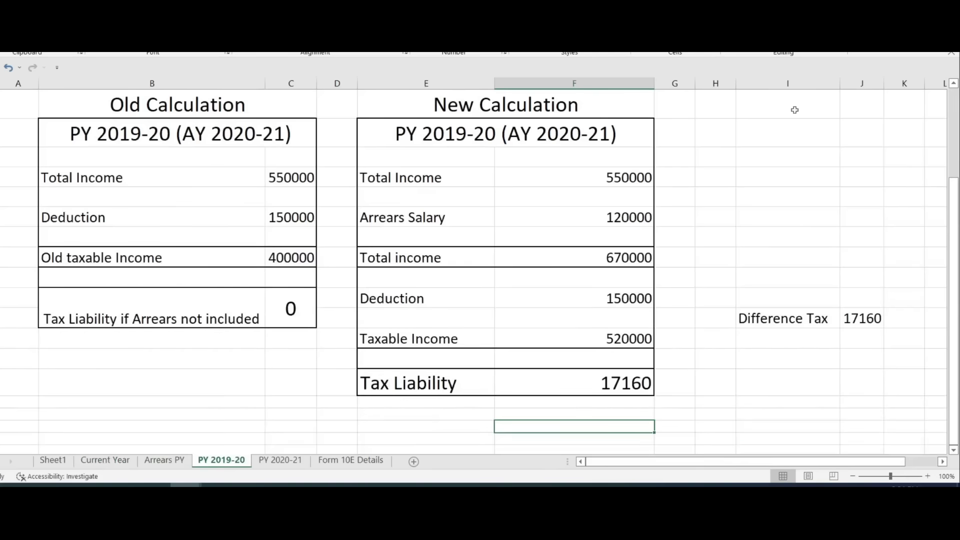
click(123, 461)
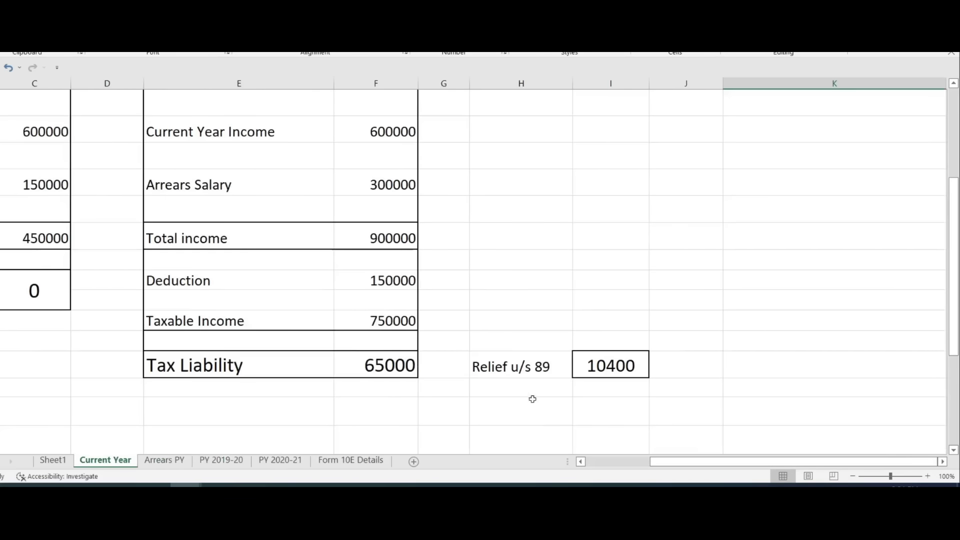
click(615, 372)
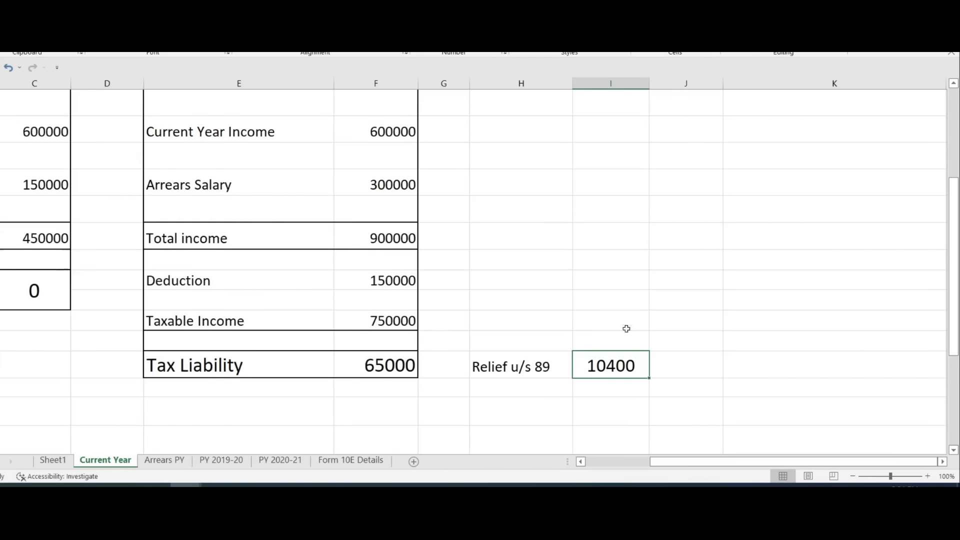
- Review the income, arrears salary and old tax liability entries to fill in Form 10E on the Form 10E Details sheet
click(346, 464)
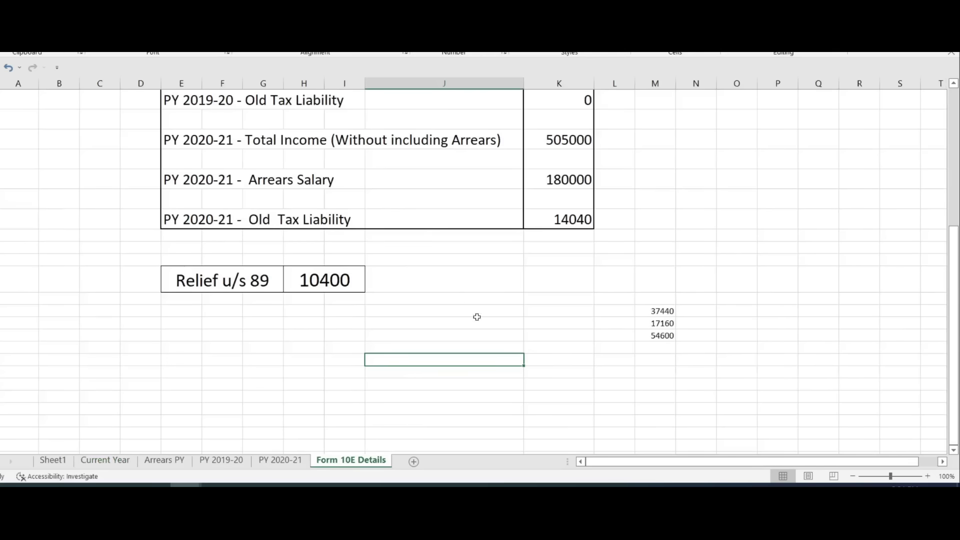
scroll(476, 317, up, 4)
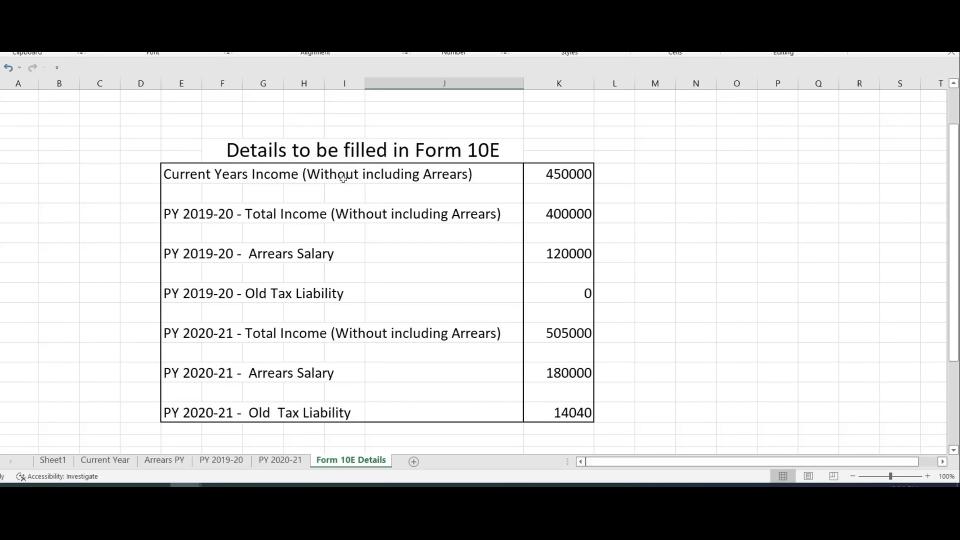
click(563, 183)
click(581, 219)
click(581, 253)
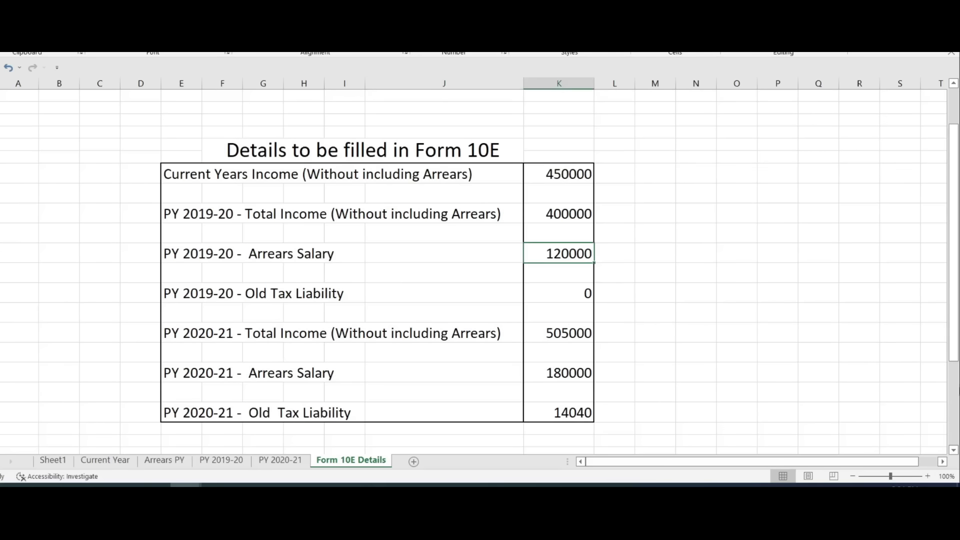
click(221, 174)
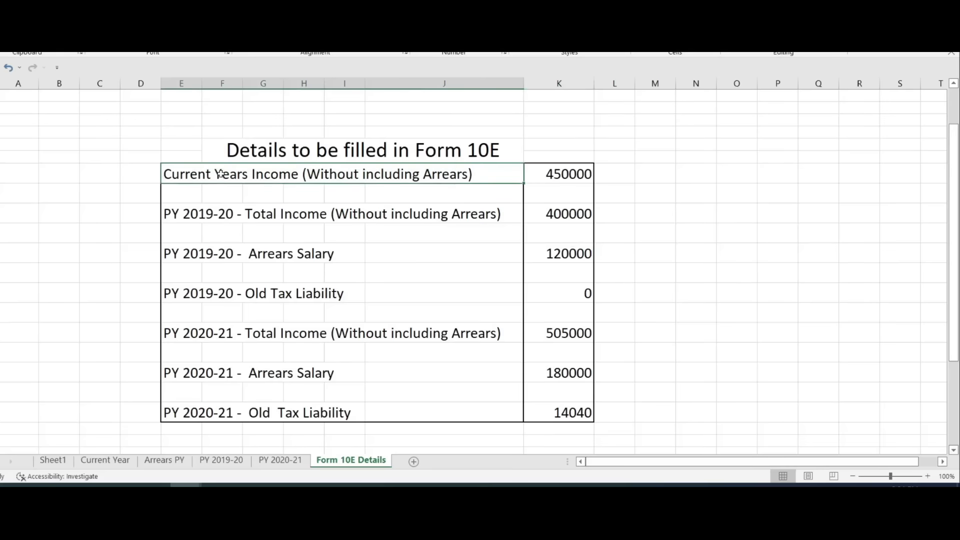
click(587, 174)
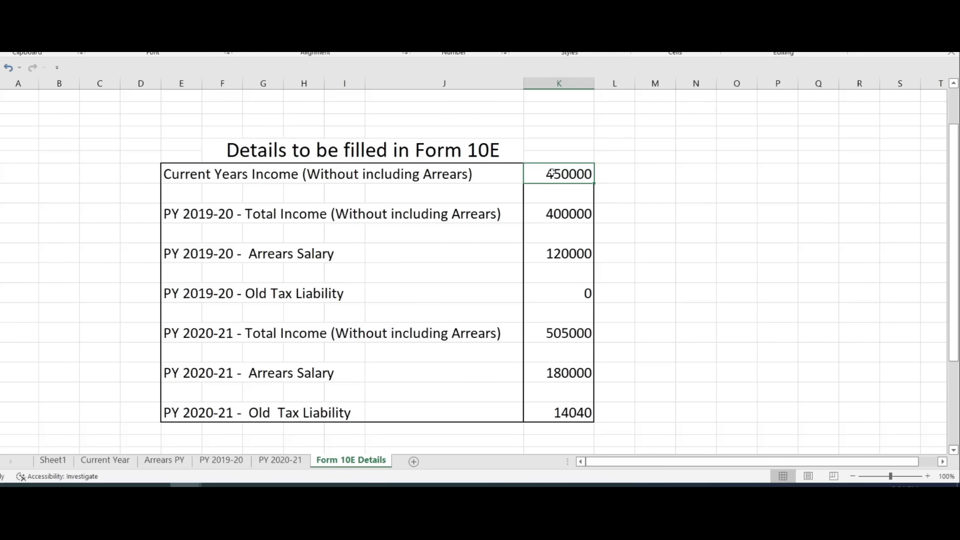
- Trace the current year's income without arrears to its calculation on the Current Year sheet, and return to the Form 10E Details sheet
click(113, 461)
scroll(251, 253, up, 1)
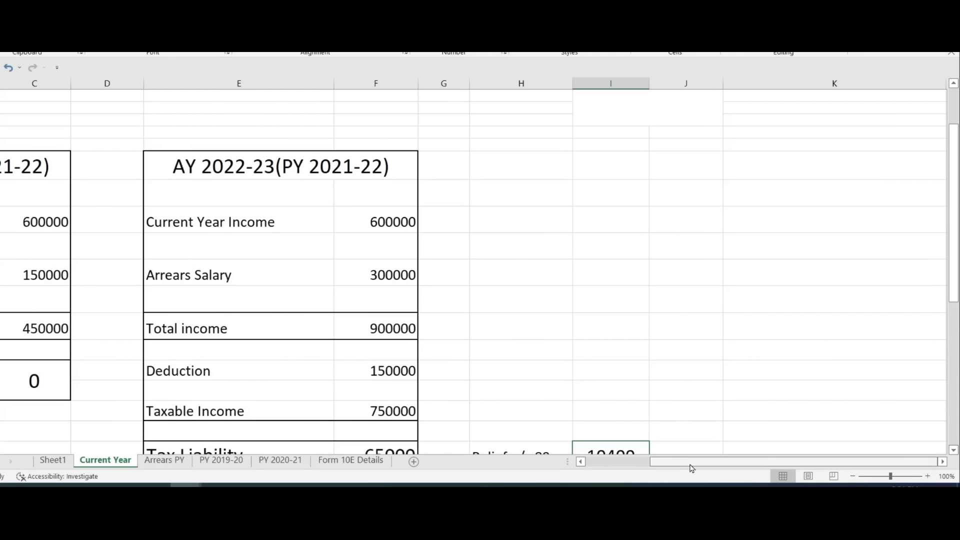
drag(695, 468, 593, 482)
scroll(300, 159, down, 1)
click(278, 292)
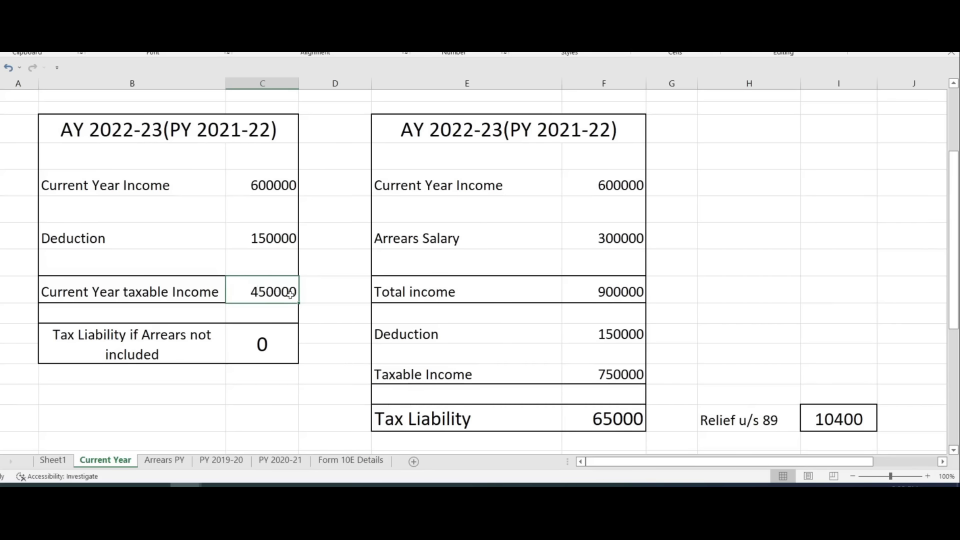
click(375, 464)
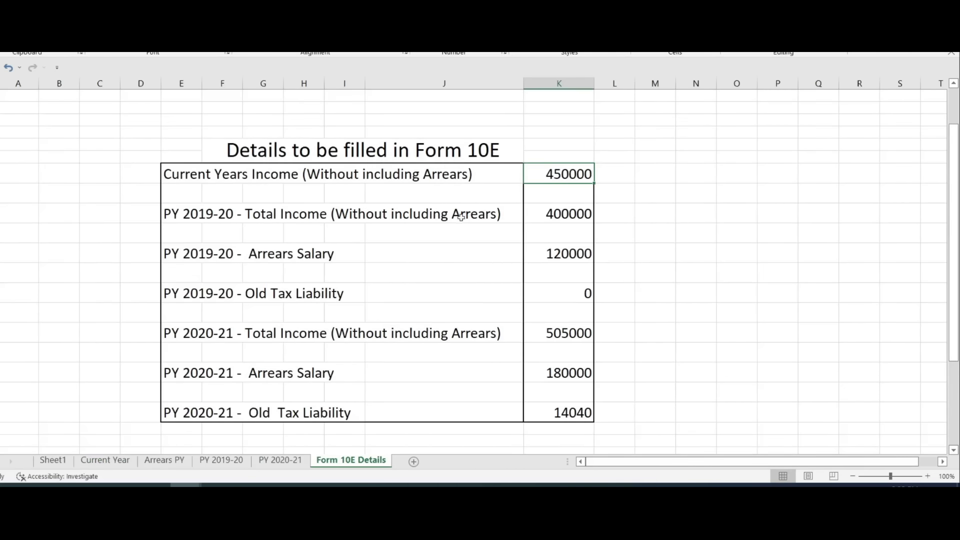
- Trace the PY 2019-20 total income without arrears to the old taxable income on the PY 2019-20 sheet, and return to Form 10E Details
click(210, 215)
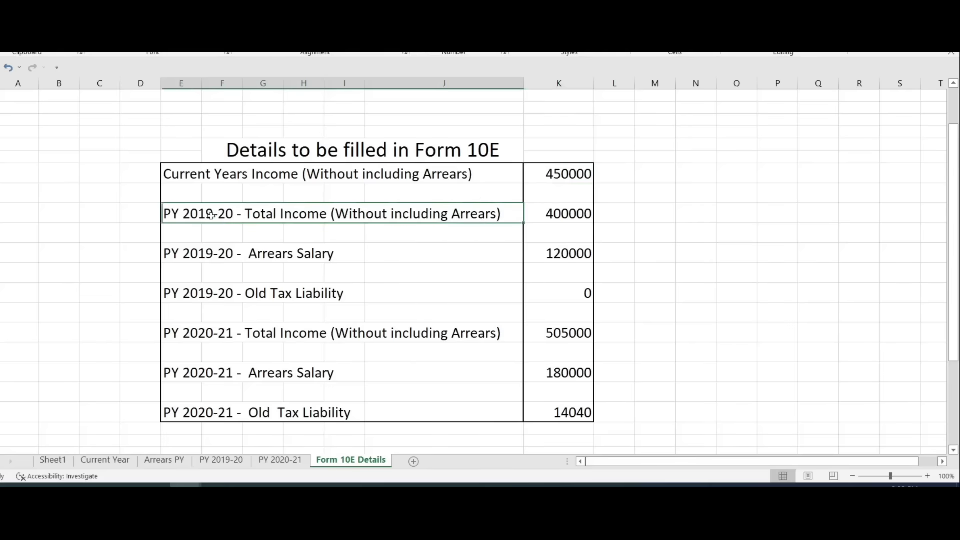
click(571, 215)
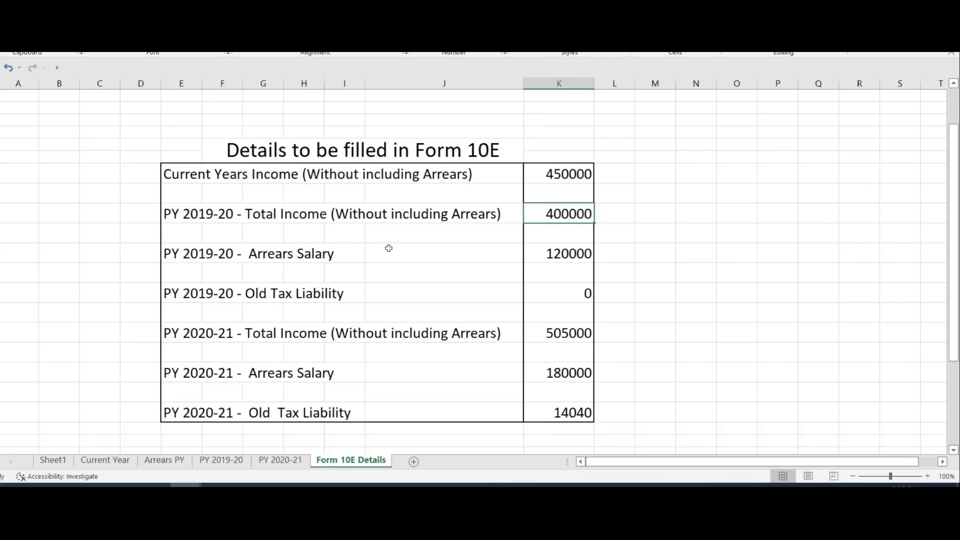
click(216, 219)
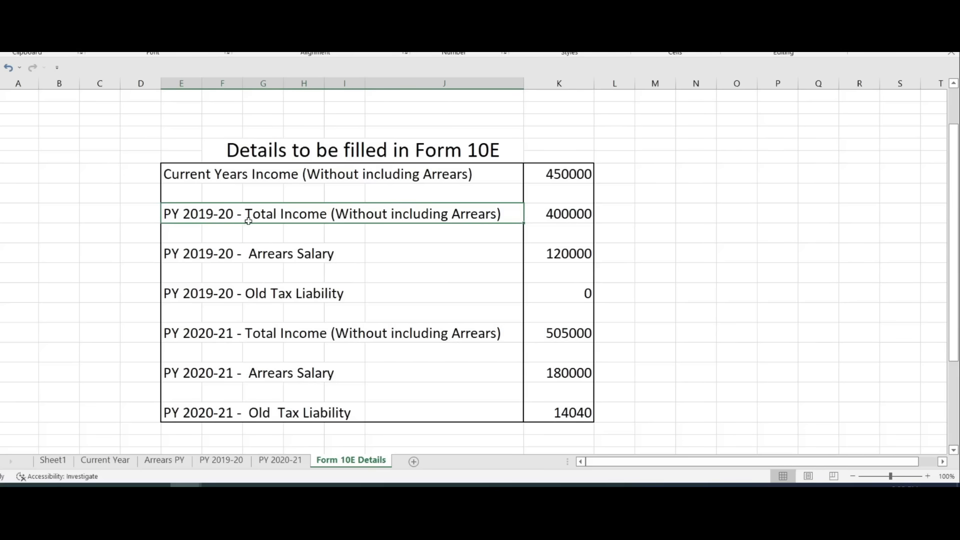
click(574, 213)
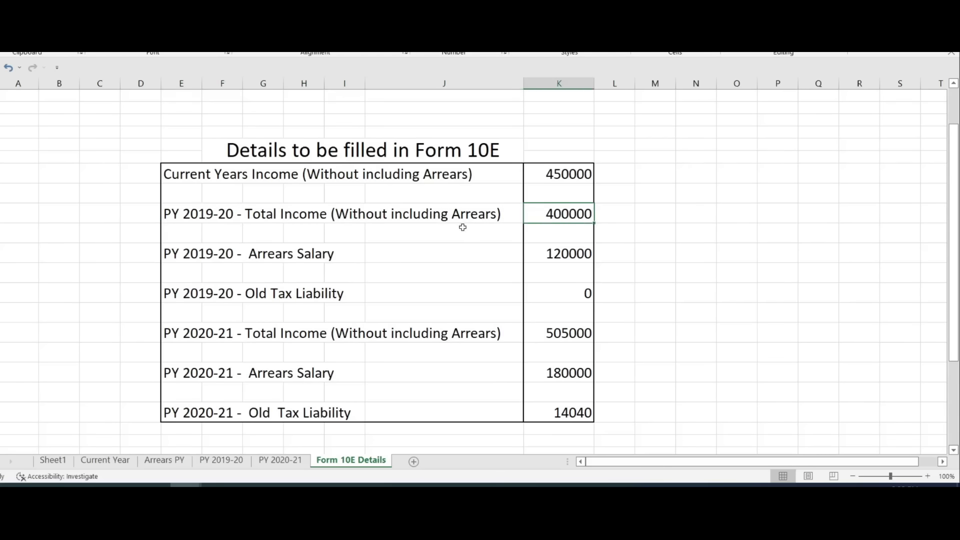
click(229, 461)
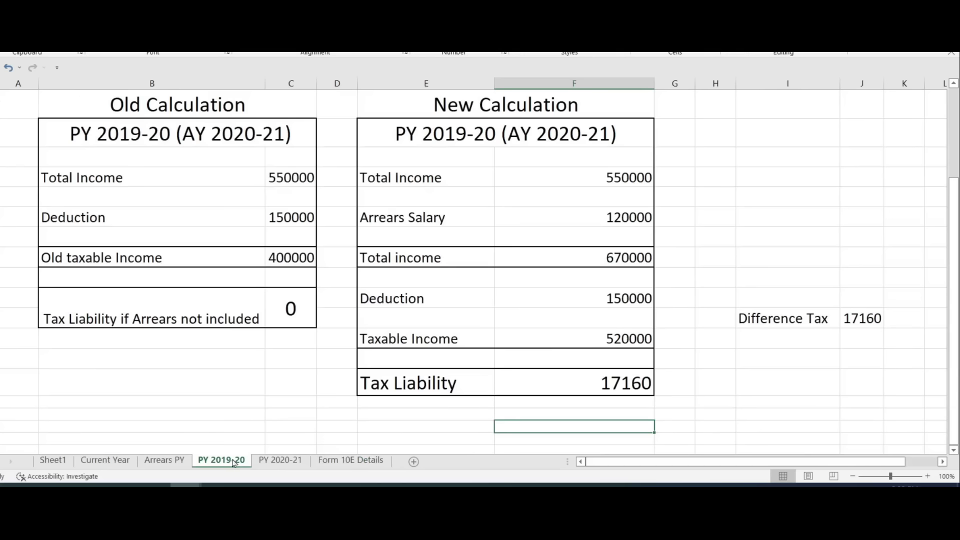
click(299, 265)
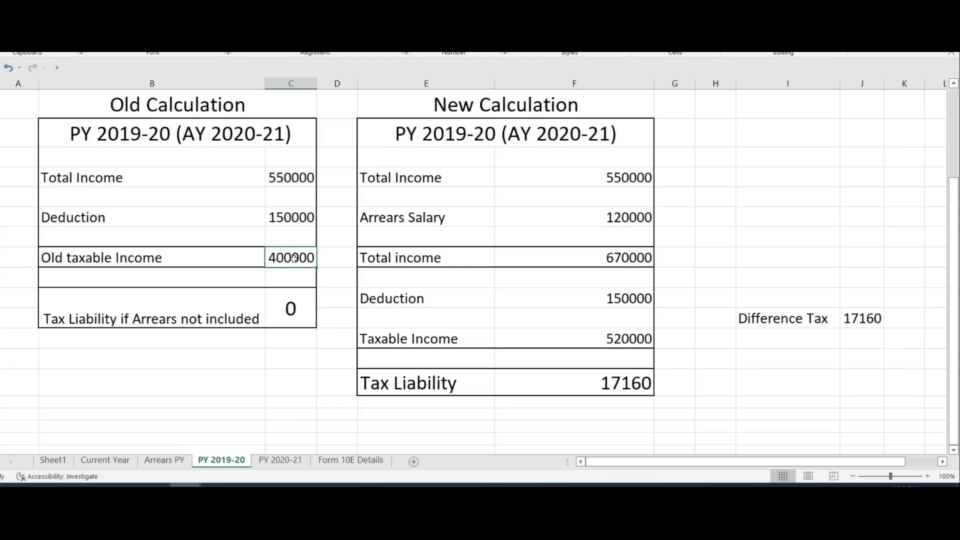
click(351, 459)
- Review the PY 2019-20 arrears salary entry on the Form 10E Details sheet
click(335, 249)
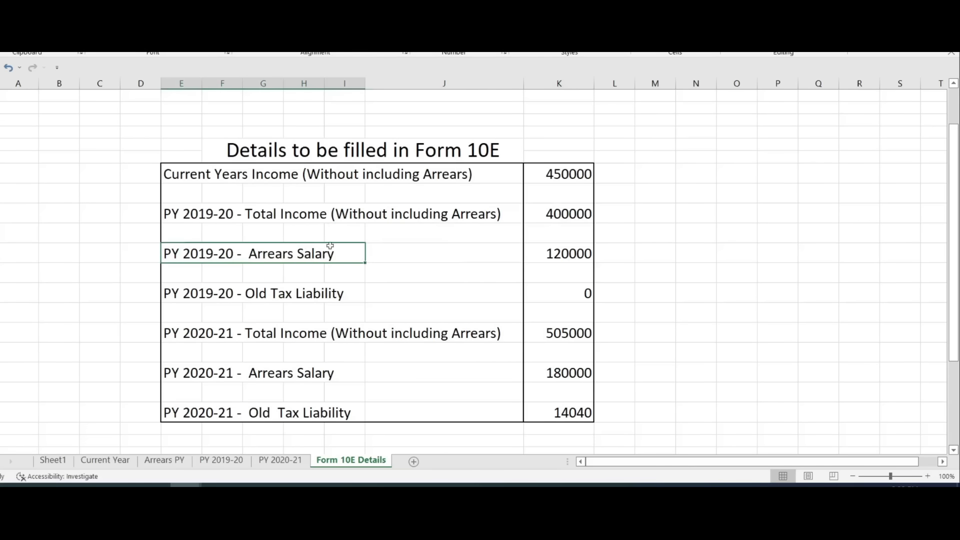
click(564, 254)
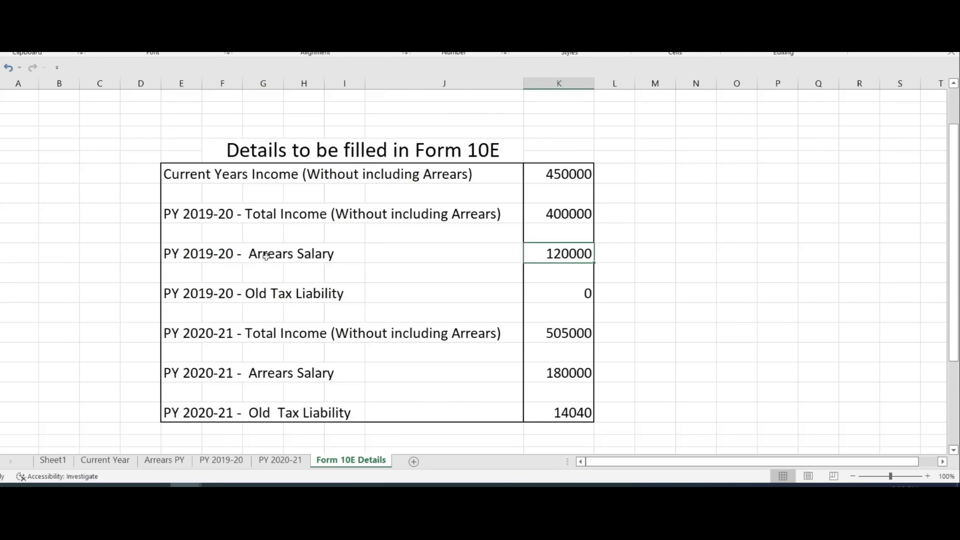
click(179, 254)
click(566, 250)
click(223, 254)
scroll(553, 266, down, 1)
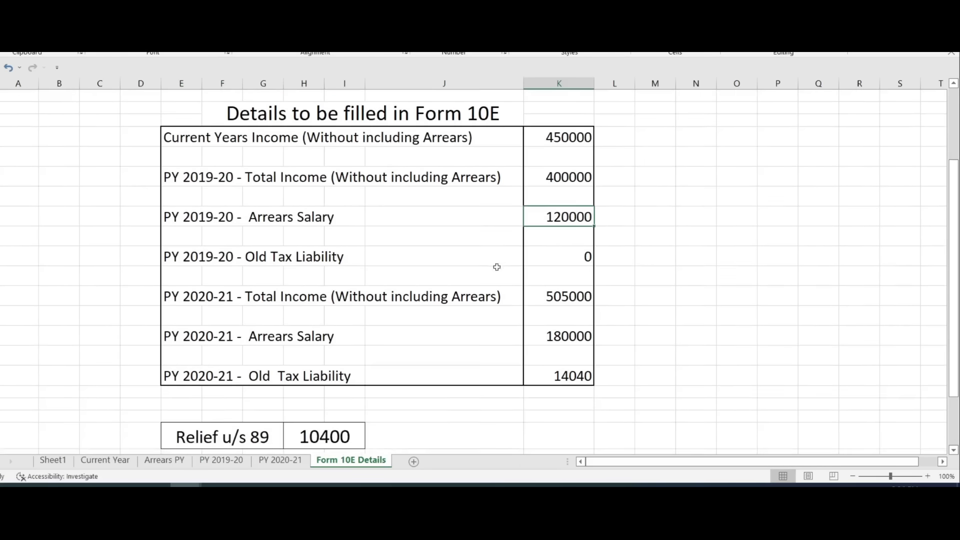
- Trace the PY 2019-20 old tax liability to the calculation without arrears on the PY 2019-20 sheet, and return to Form 10E Details
click(183, 257)
click(586, 256)
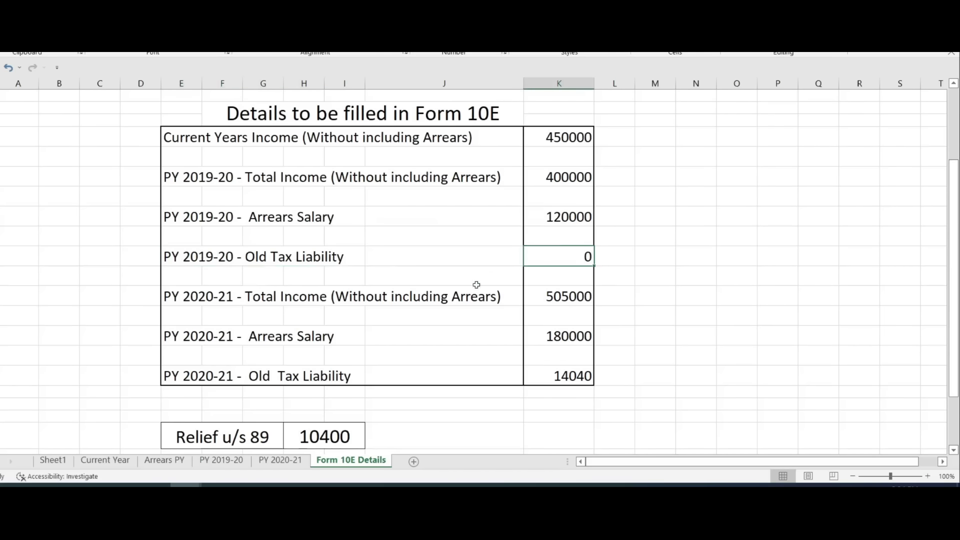
click(223, 460)
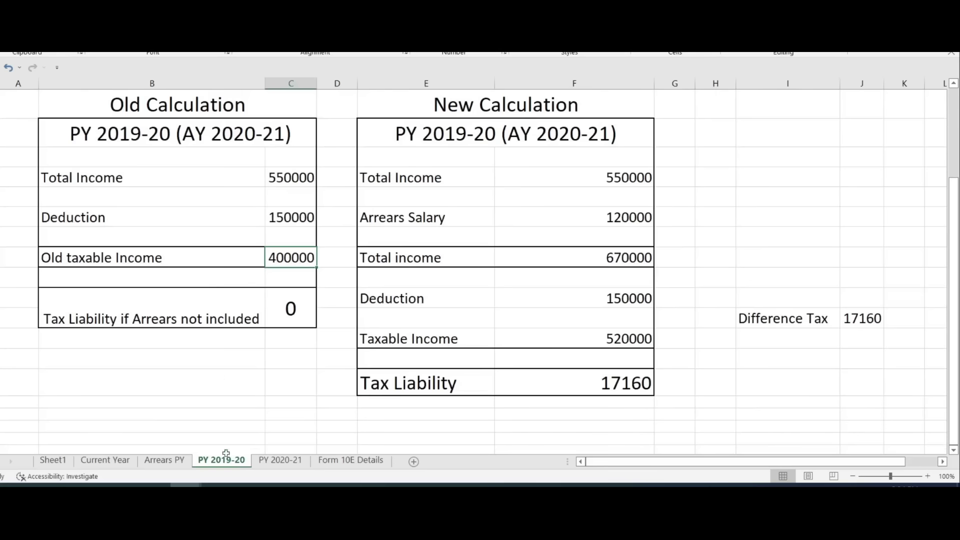
click(290, 309)
click(631, 384)
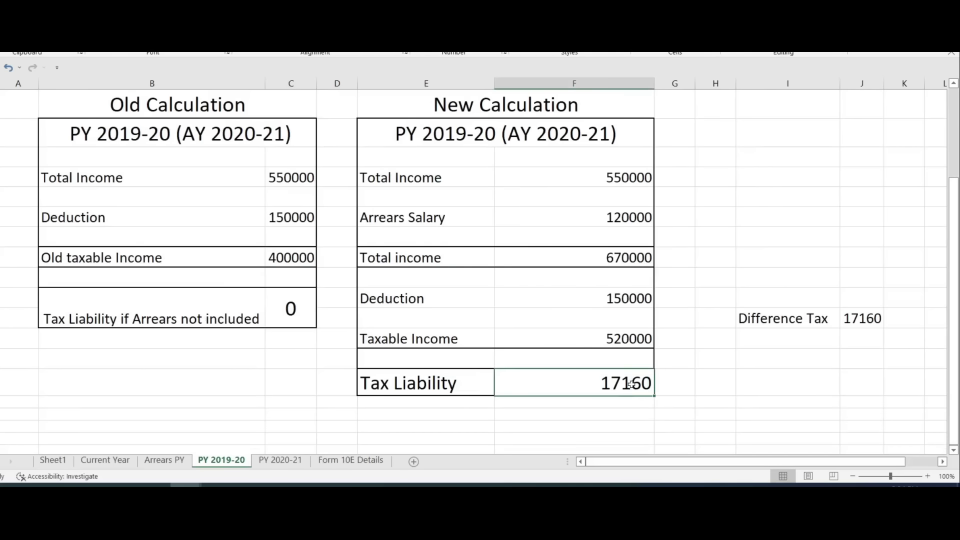
click(292, 318)
click(351, 460)
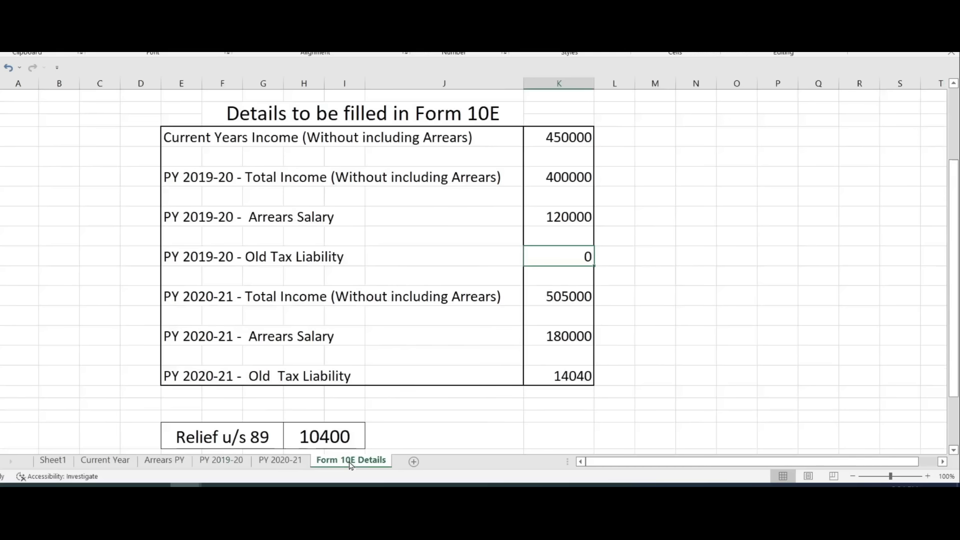
- Review the PY 2020-21 total income, arrears salary and old tax liability entries for Form 10E
scroll(612, 225, down, 1)
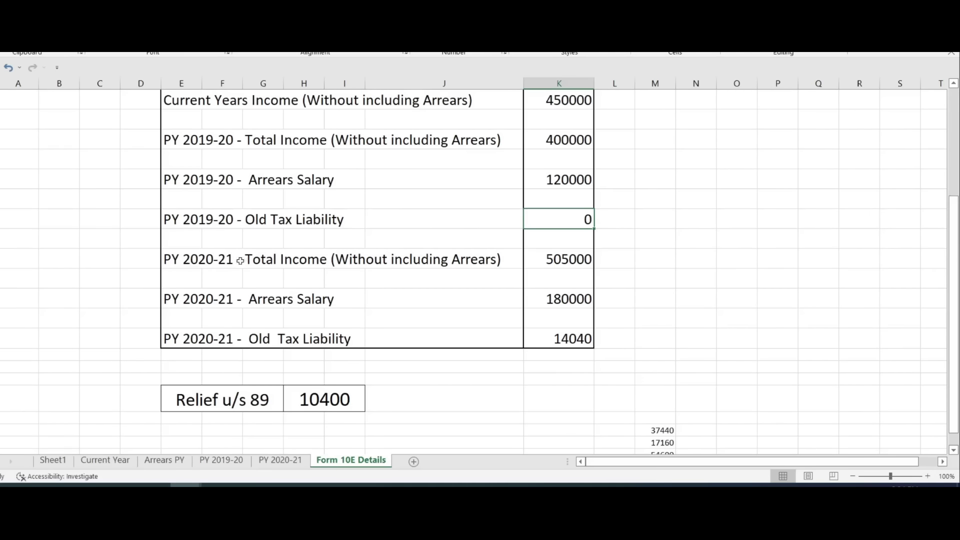
click(378, 273)
click(387, 257)
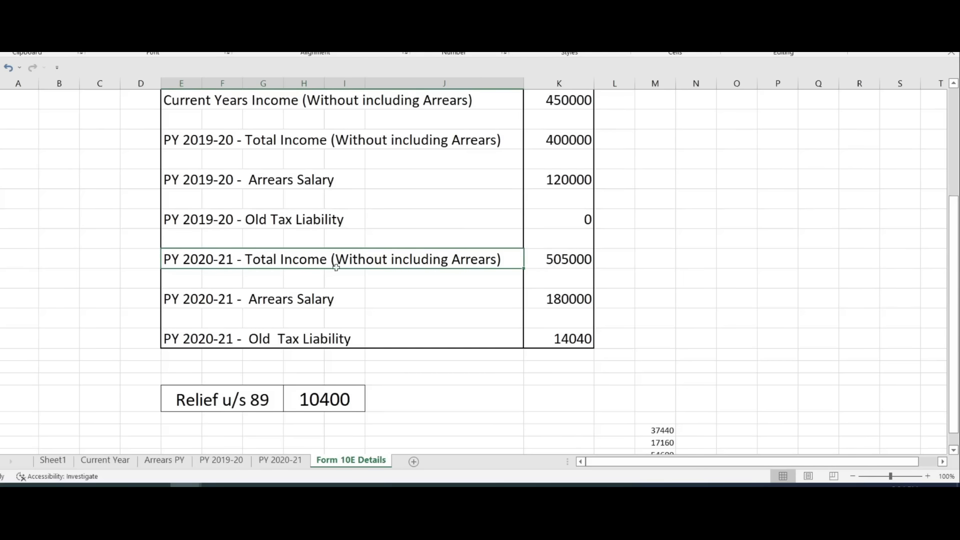
click(270, 295)
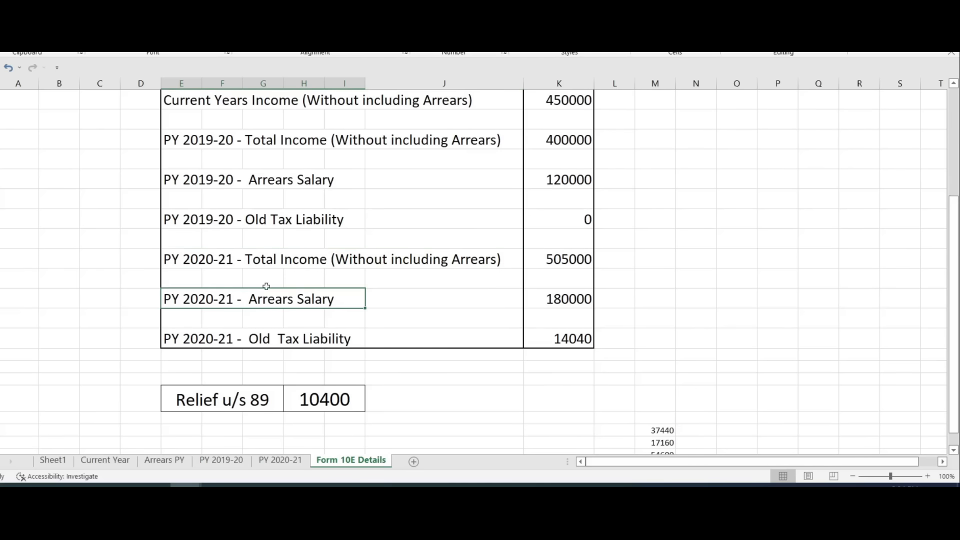
click(582, 299)
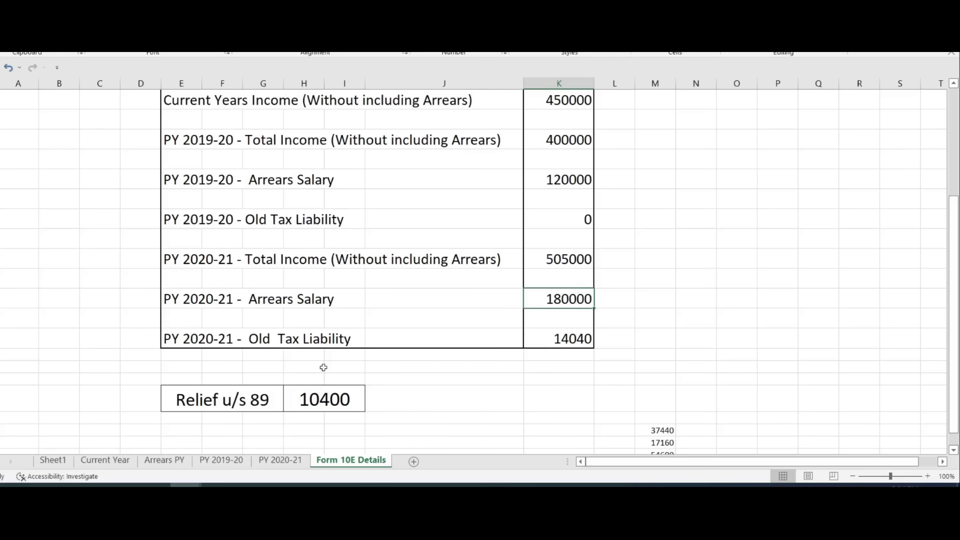
click(238, 342)
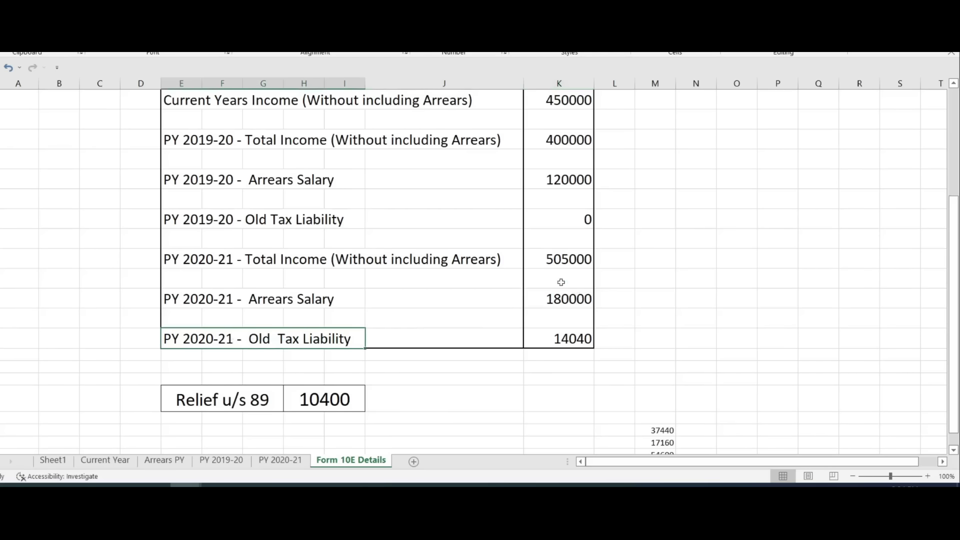
click(581, 335)
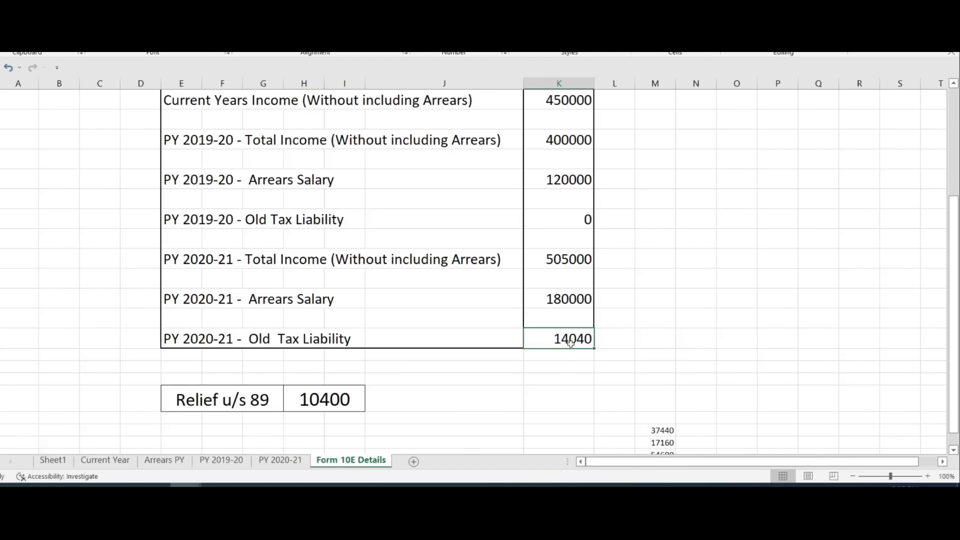
- Check the Relief u/s 89 amount below the Form 10E entries
scroll(570, 343, down, 1)
click(330, 344)
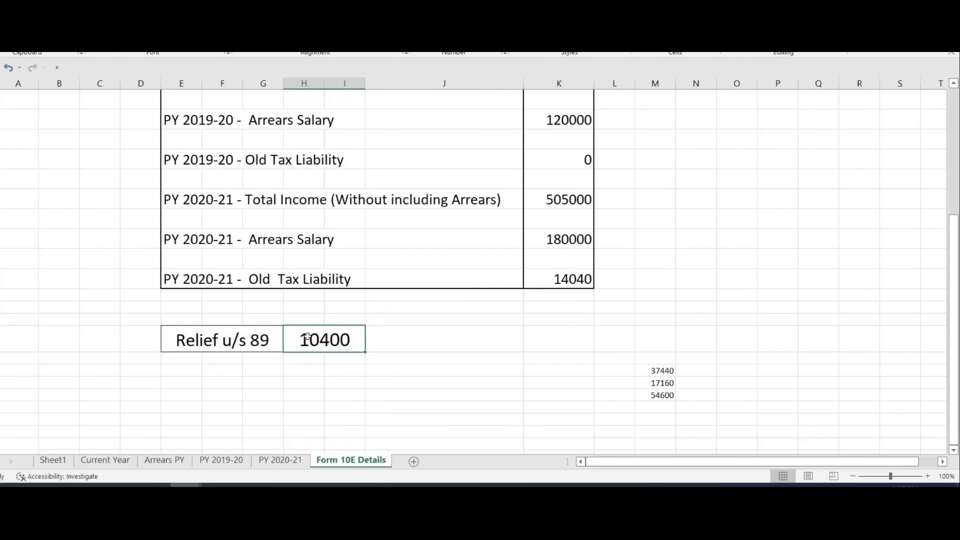
scroll(362, 349, up, 2)
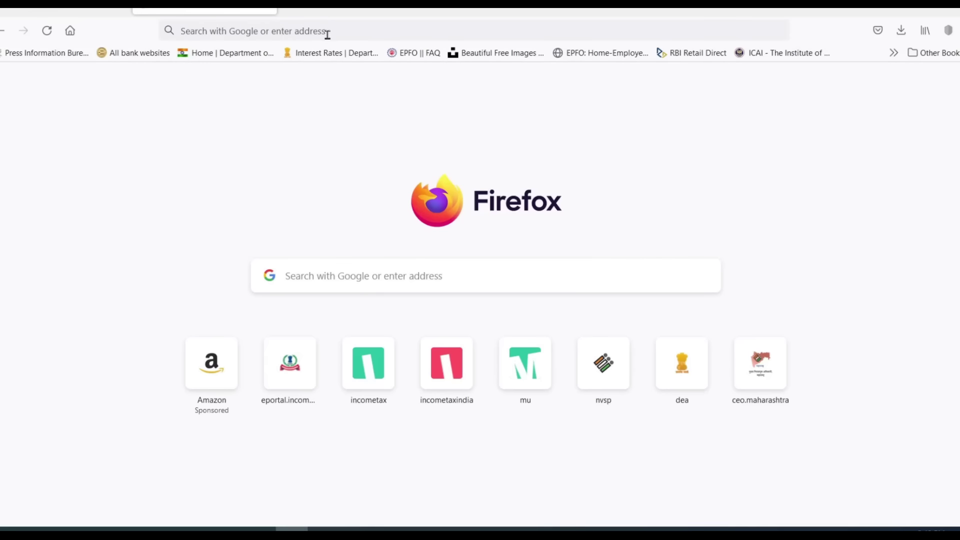
- Switch to Firefox and open the Income Tax Department website, incometaxindia.gov.in
click(329, 35)
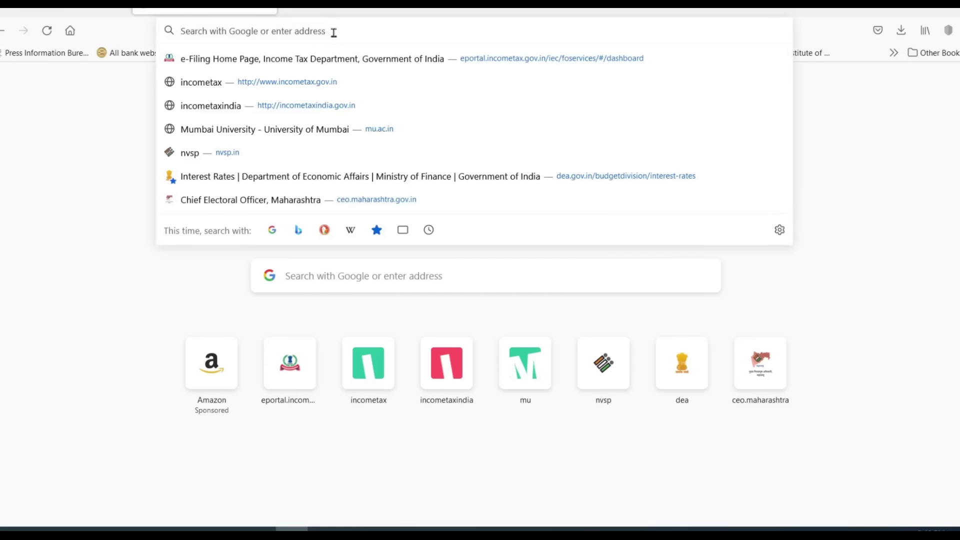
click(336, 104)
mouse_move(265, 167)
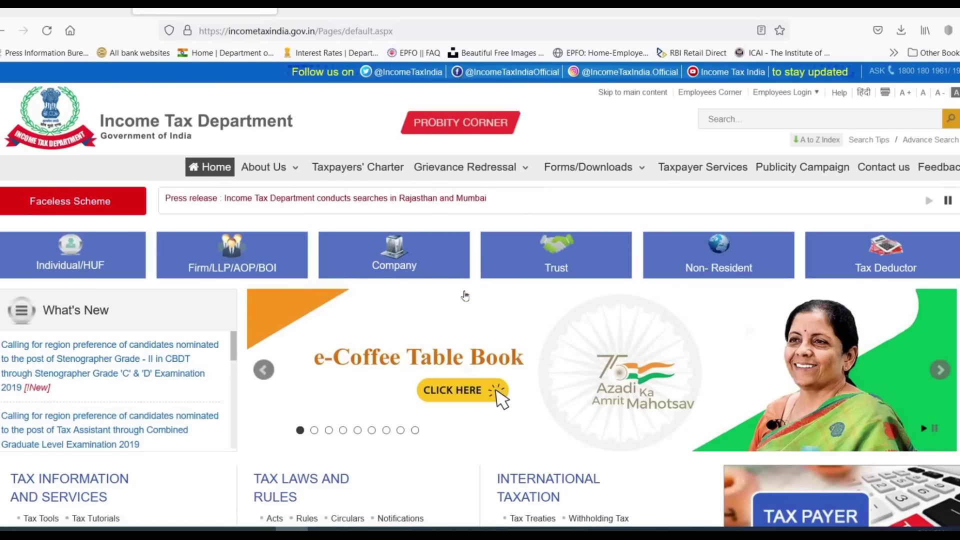
click(297, 277)
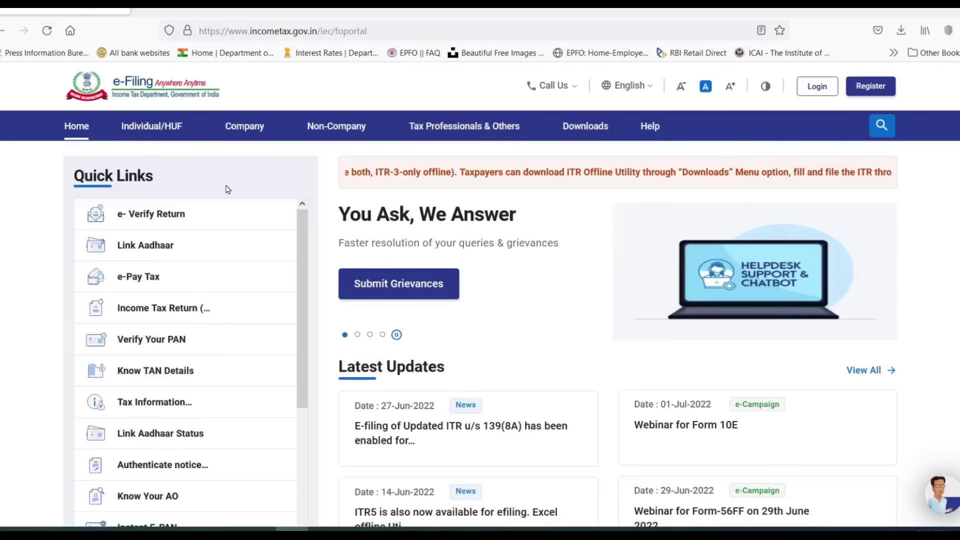
click(205, 11)
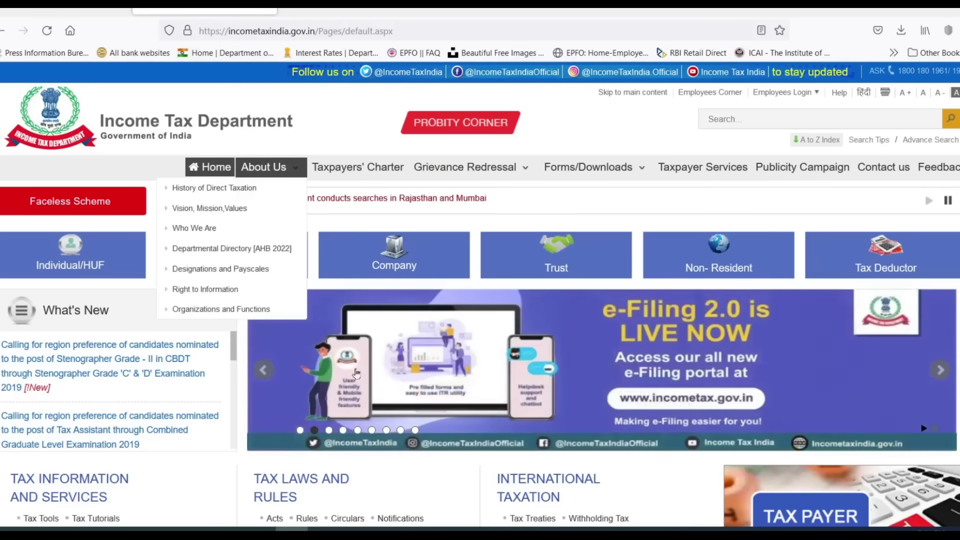
- Open the Income and Tax calculator from the website's tax calculators
scroll(594, 283, down, 10)
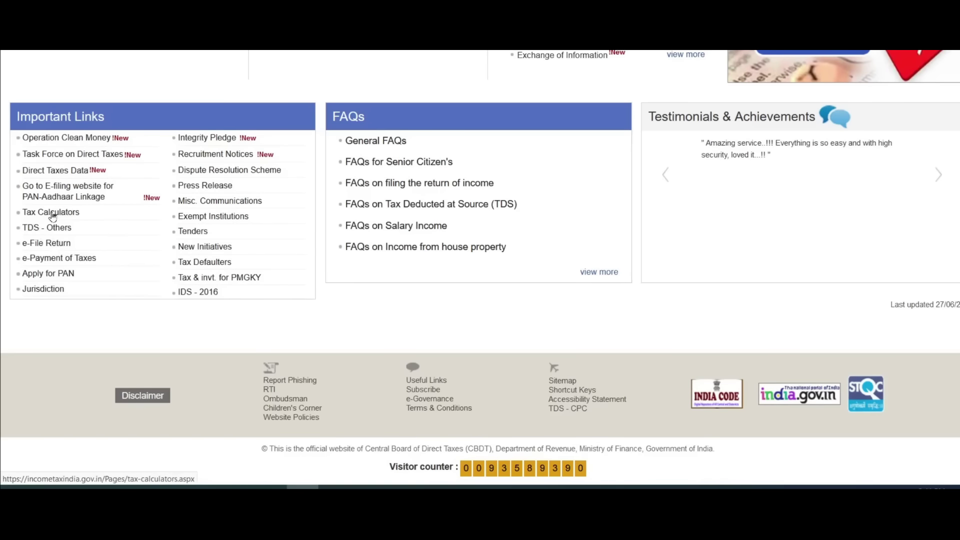
click(71, 214)
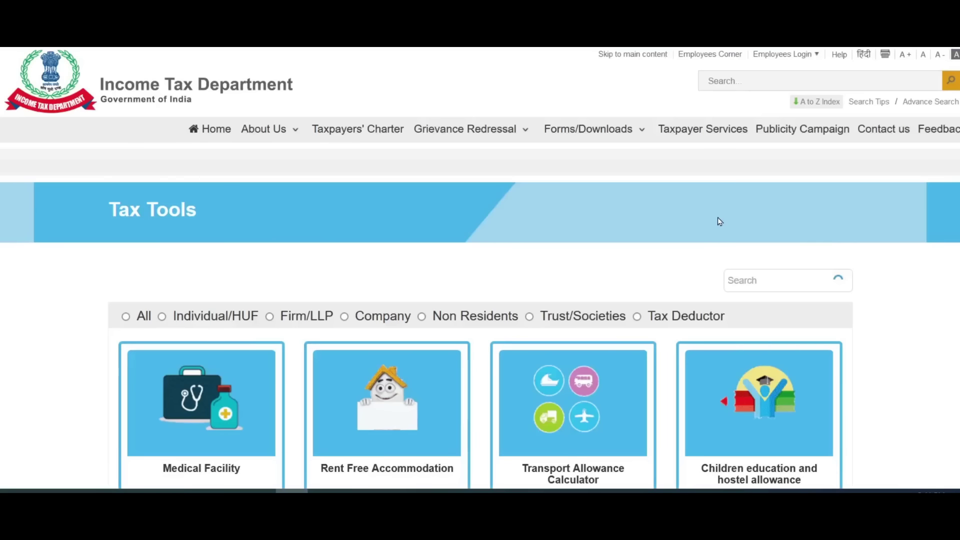
scroll(509, 206, down, 5)
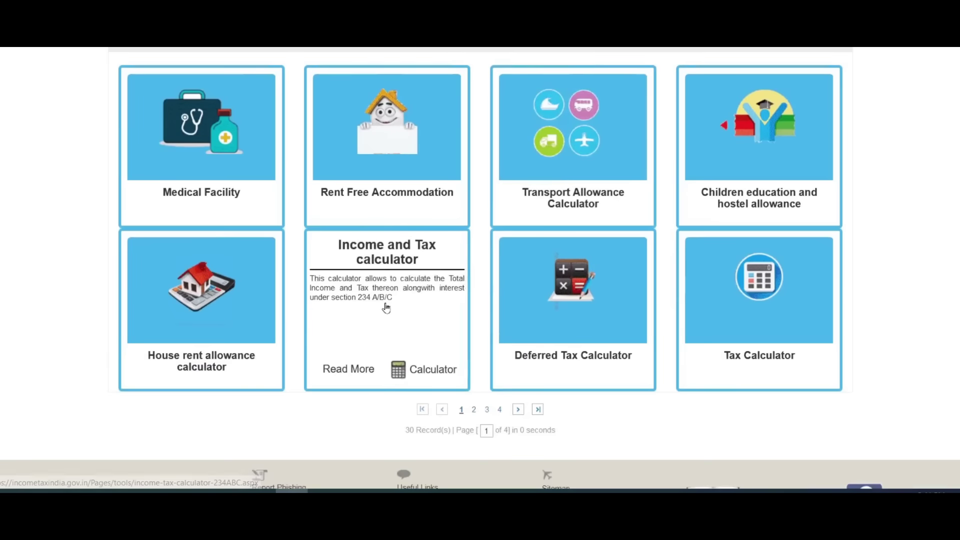
click(434, 371)
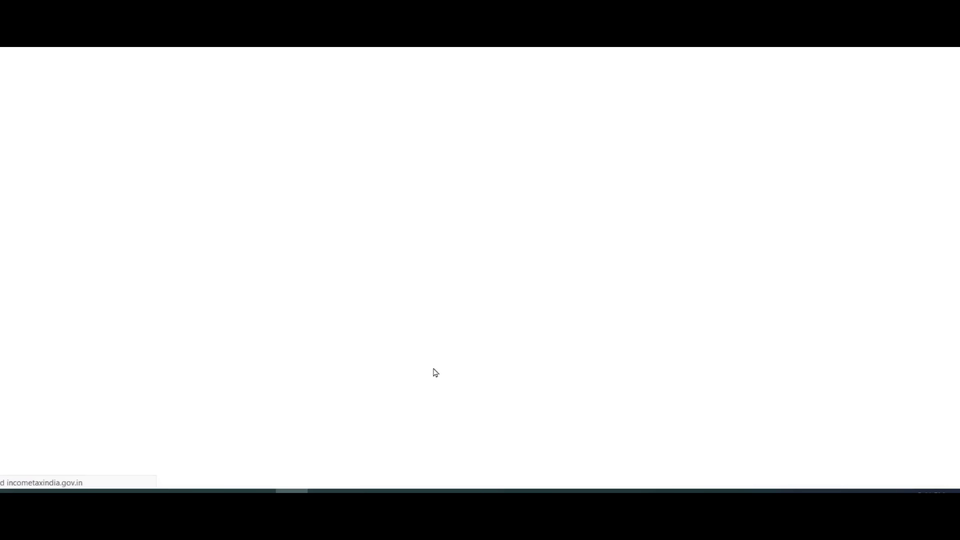
- Examine the calculator's assessment year options and its salary and other income fields
scroll(429, 325, down, 4)
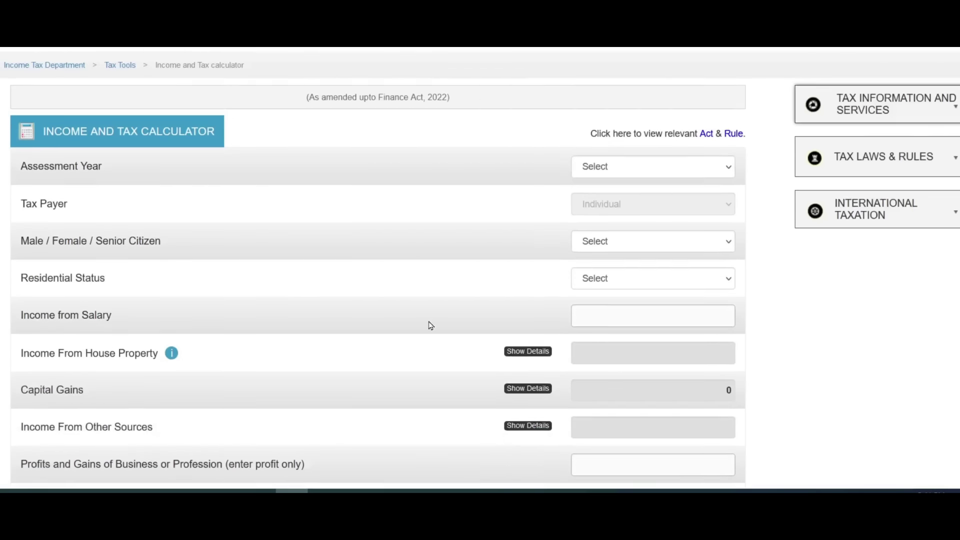
scroll(429, 325, up, 5)
scroll(666, 233, down, 3)
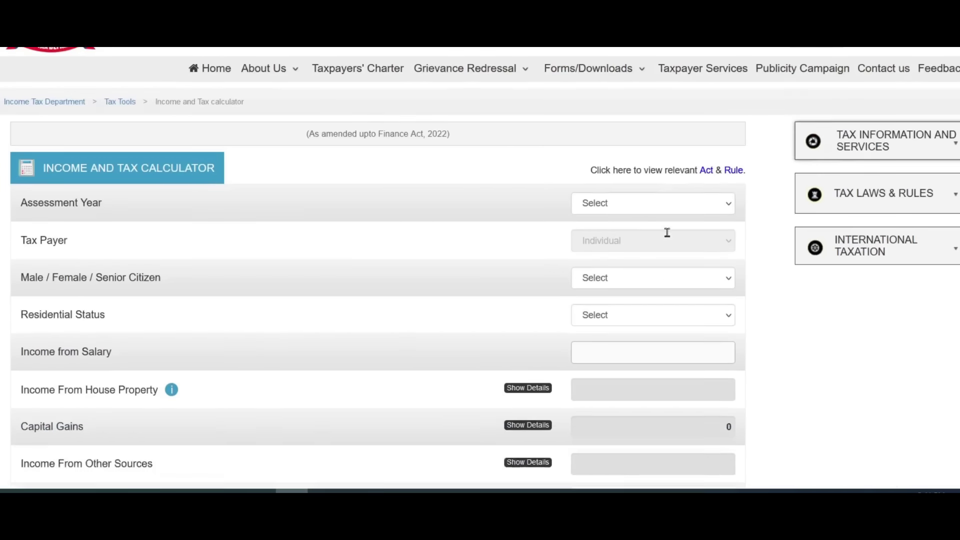
click(630, 132)
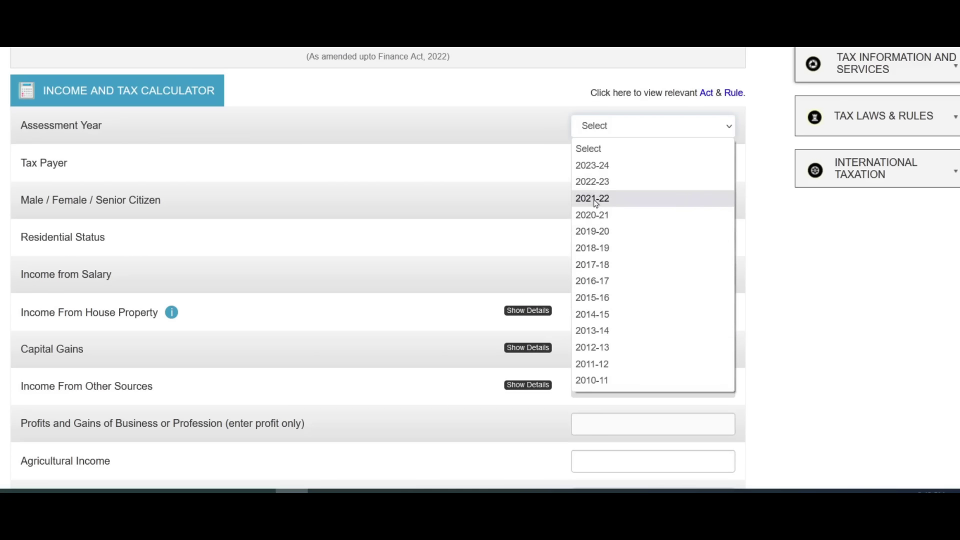
click(452, 178)
scroll(193, 243, down, 2)
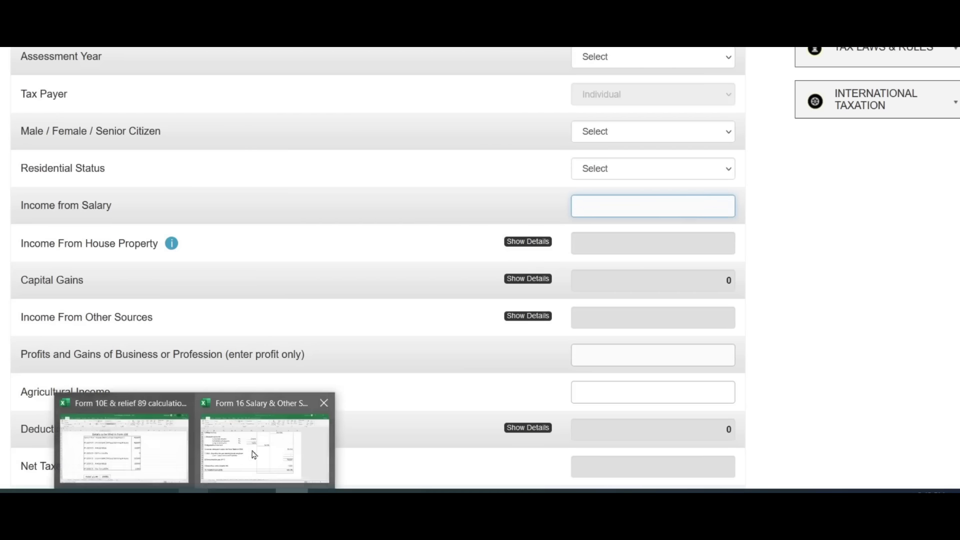
- Switch to the Form 16 workbook in Excel and examine the gross salary, exempt allowances, section 16 deductions and income chargeable under Salaries
click(255, 452)
scroll(634, 279, up, 5)
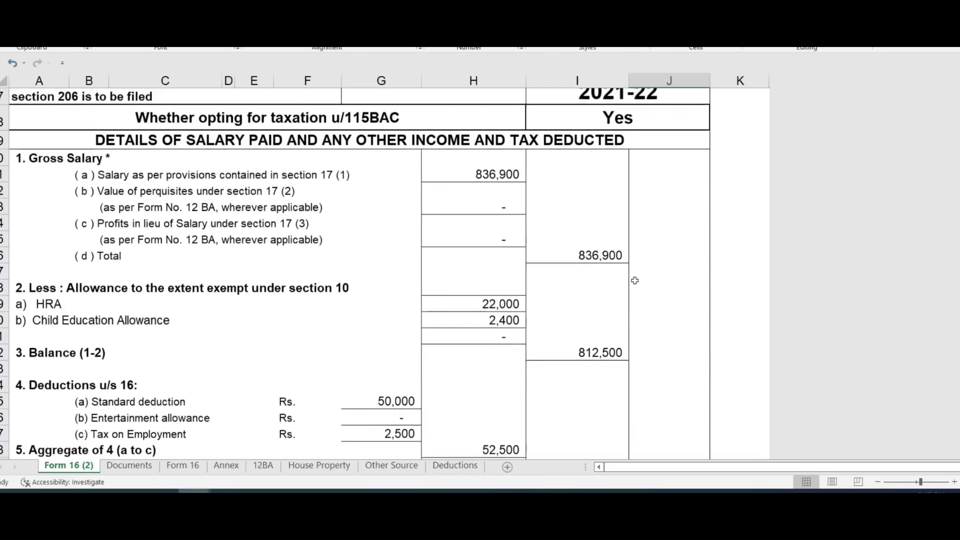
scroll(634, 279, down, 5)
scroll(557, 283, up, 3)
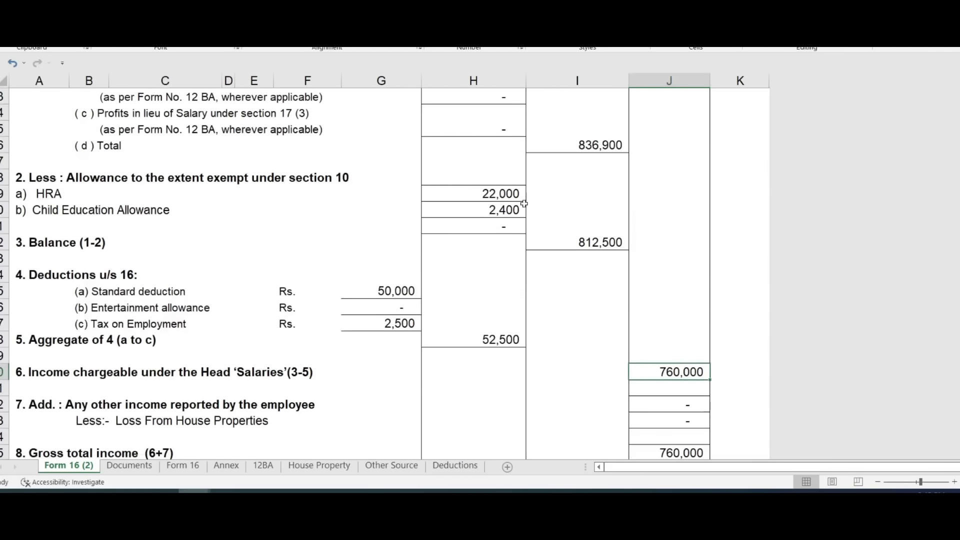
- Review Form 16's section 17(1) salary, HRA and child education exemptions, standard deduction, tax on employment and income chargeable under Salaries
scroll(551, 200, up, 1)
click(483, 114)
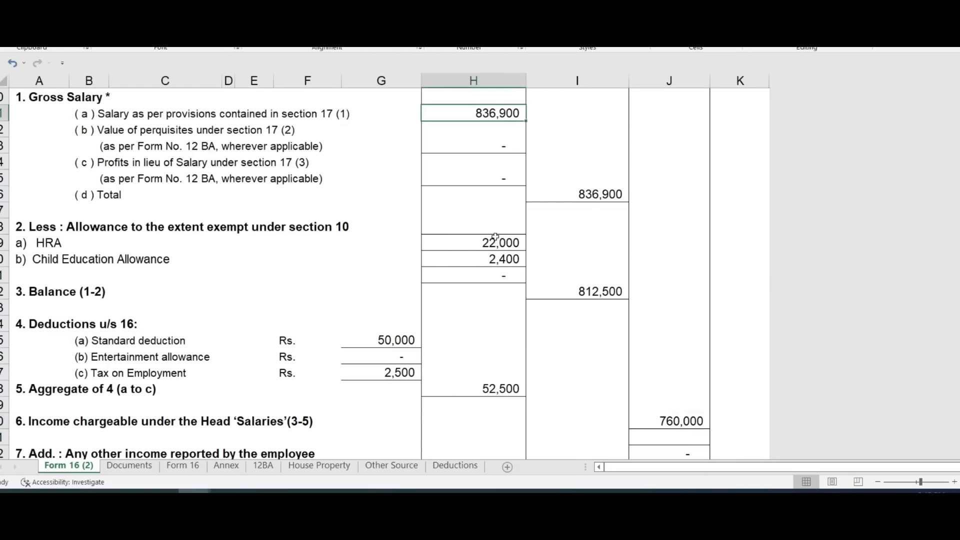
drag(495, 237, 506, 264)
scroll(462, 213, down, 1)
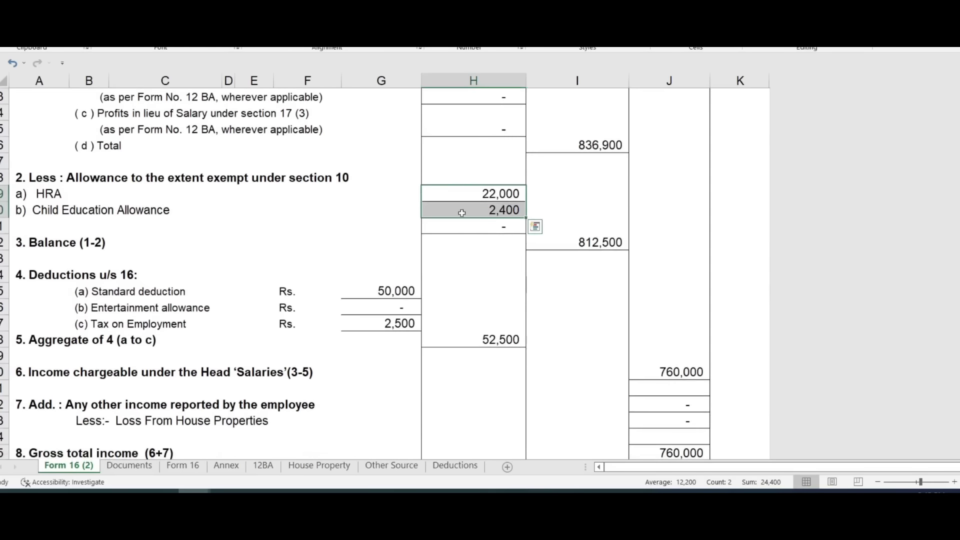
scroll(518, 195, down, 2)
click(403, 197)
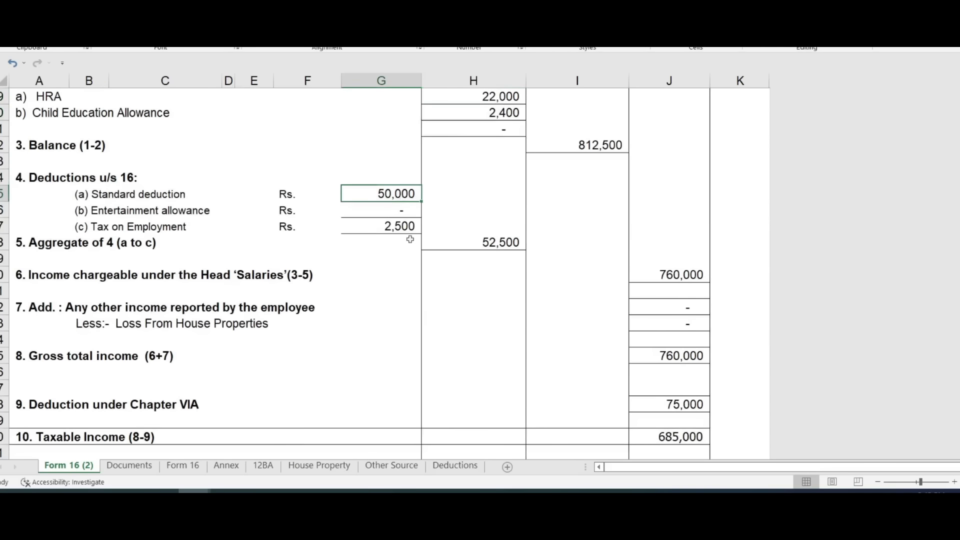
click(393, 228)
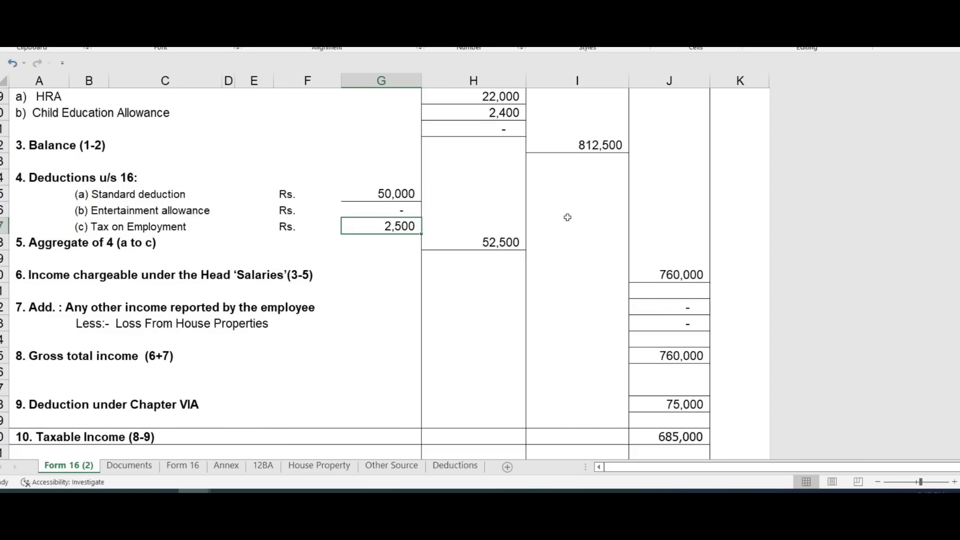
scroll(568, 217, down, 1)
click(687, 226)
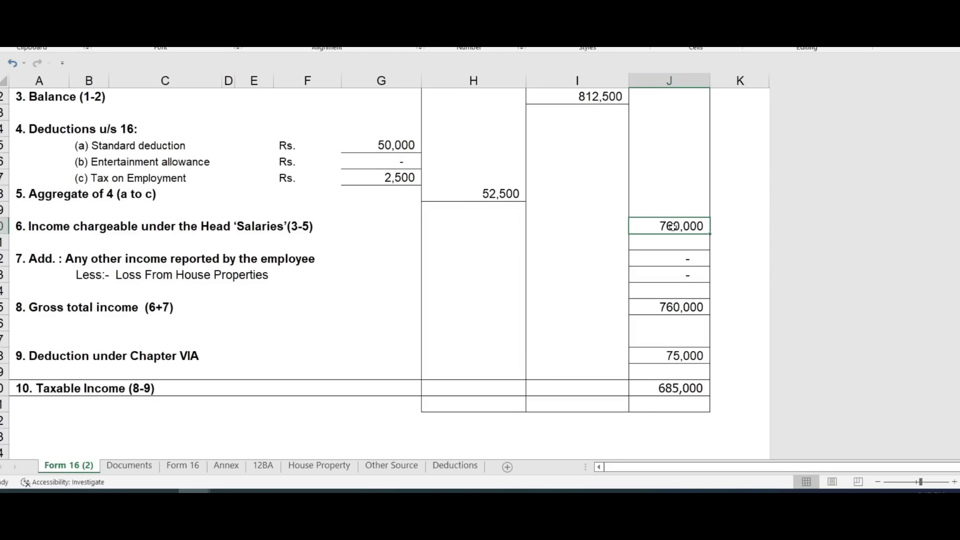
- Switch back to Firefox and examine the tax calculator's house property income details
key(alt+Tab)
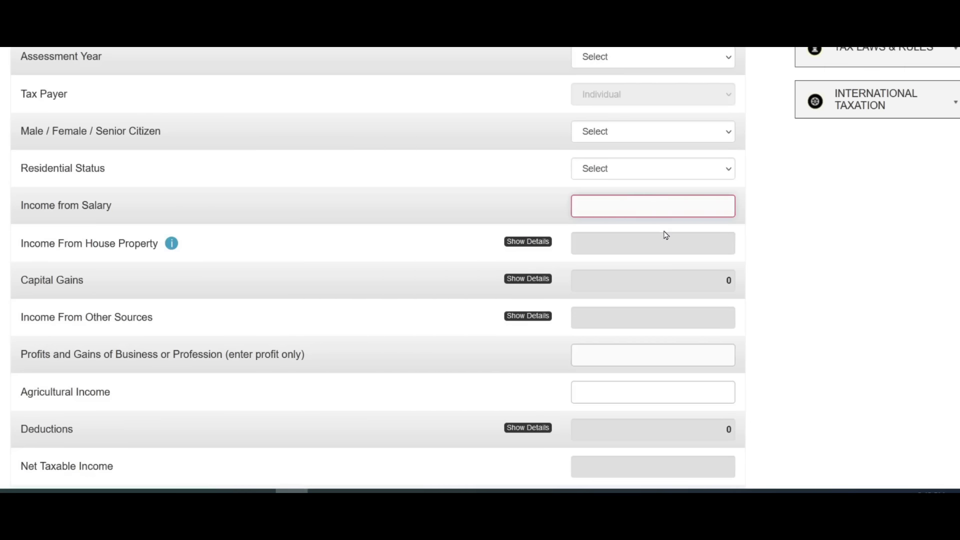
scroll(455, 169, down, 1)
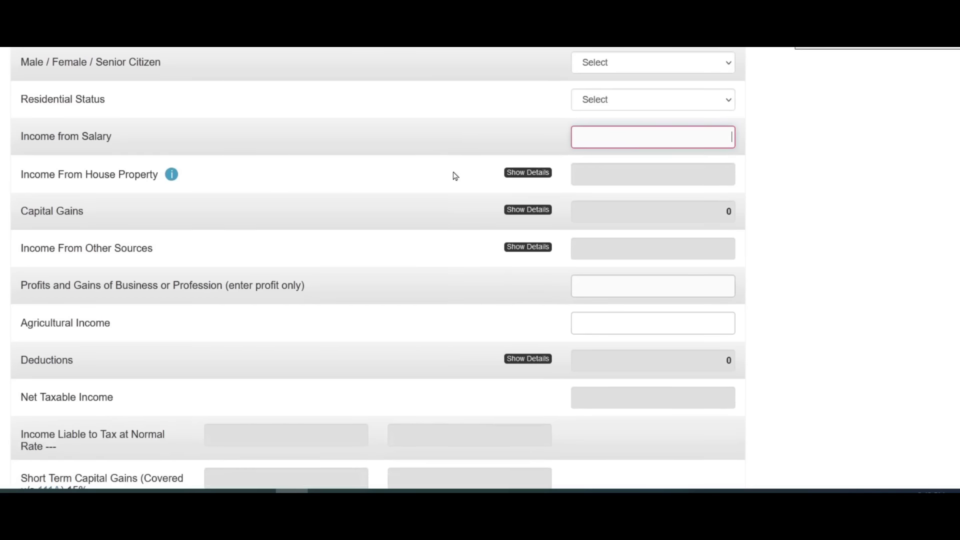
click(528, 172)
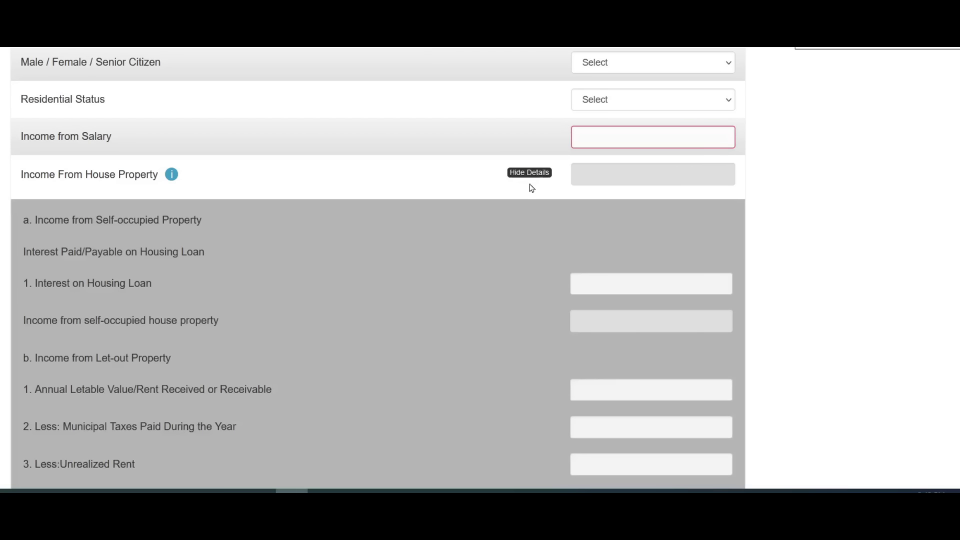
scroll(563, 201, down, 3)
scroll(553, 253, up, 1)
scroll(553, 253, up, 2)
click(526, 100)
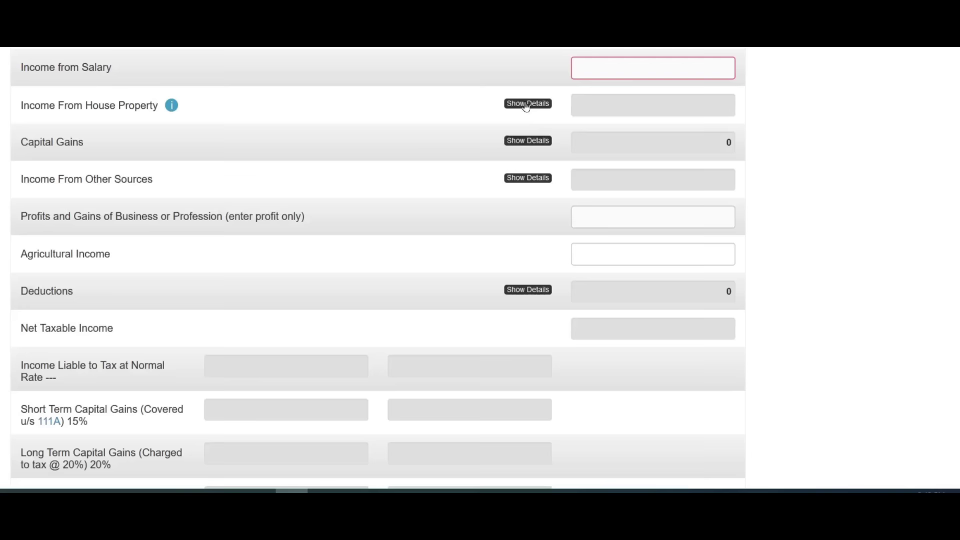
- Examine the calculator's deduction details and its tax liability, relief and tax paid fields
scroll(531, 123, down, 2)
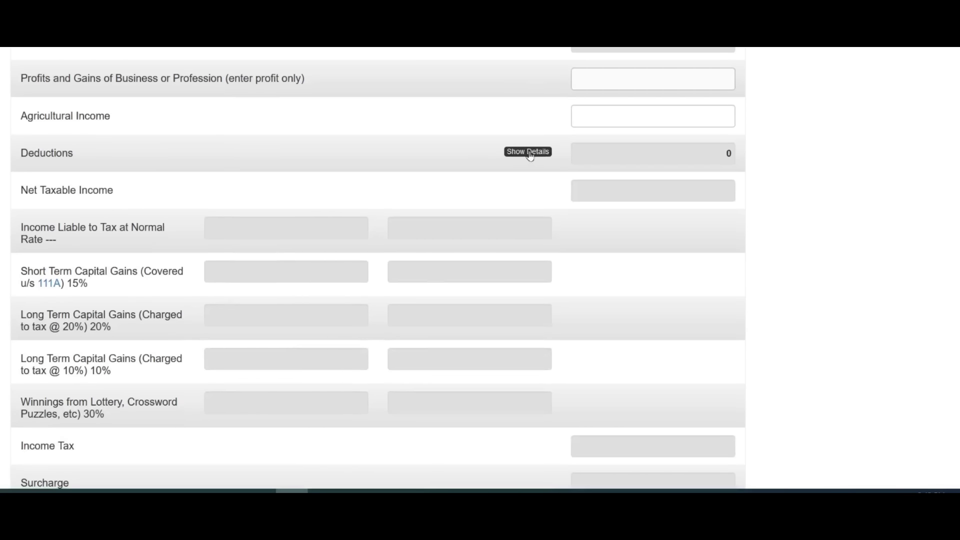
click(530, 152)
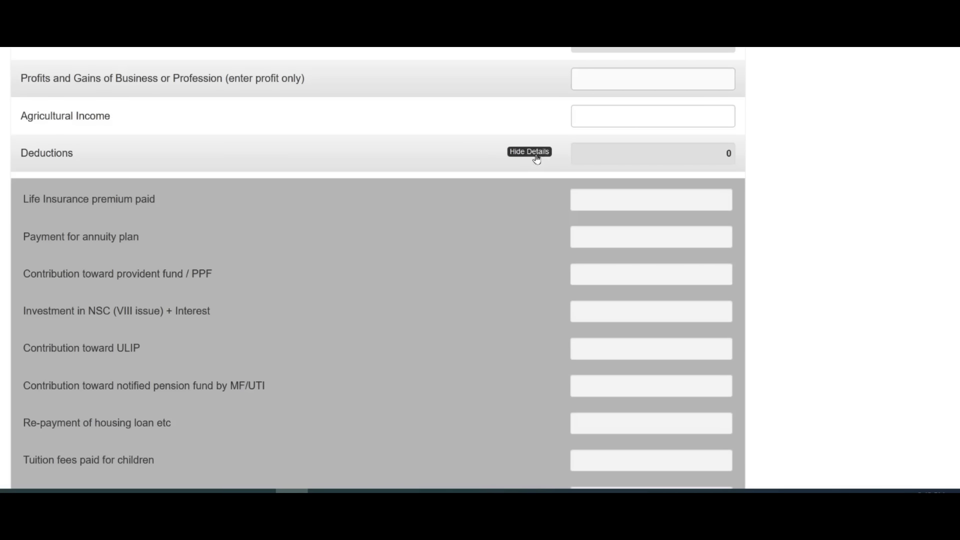
click(536, 159)
scroll(549, 156, down, 3)
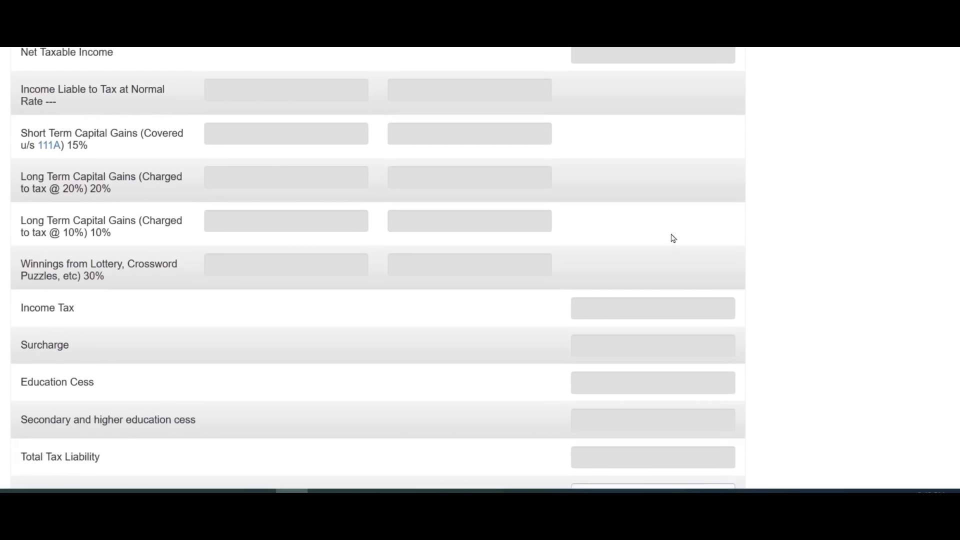
scroll(669, 233, down, 8)
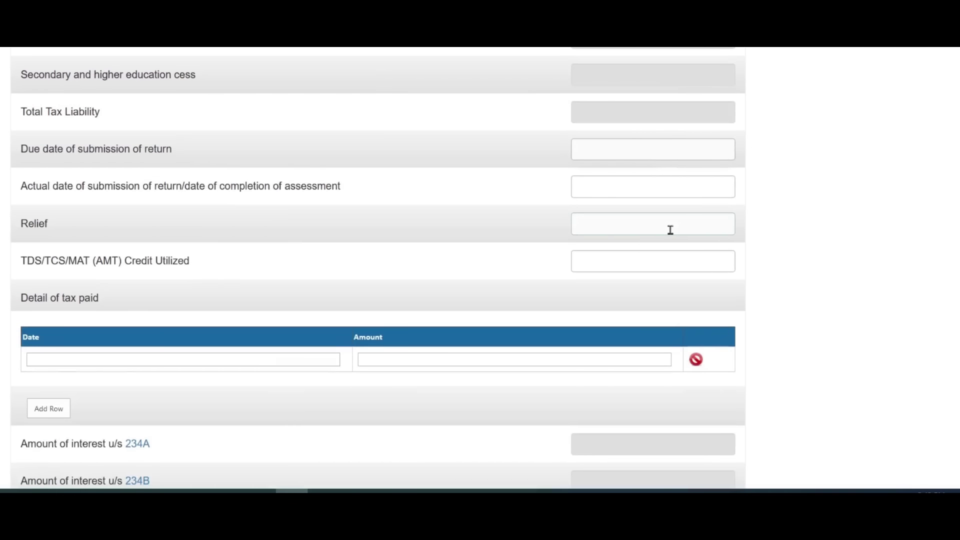
scroll(488, 269, up, 7)
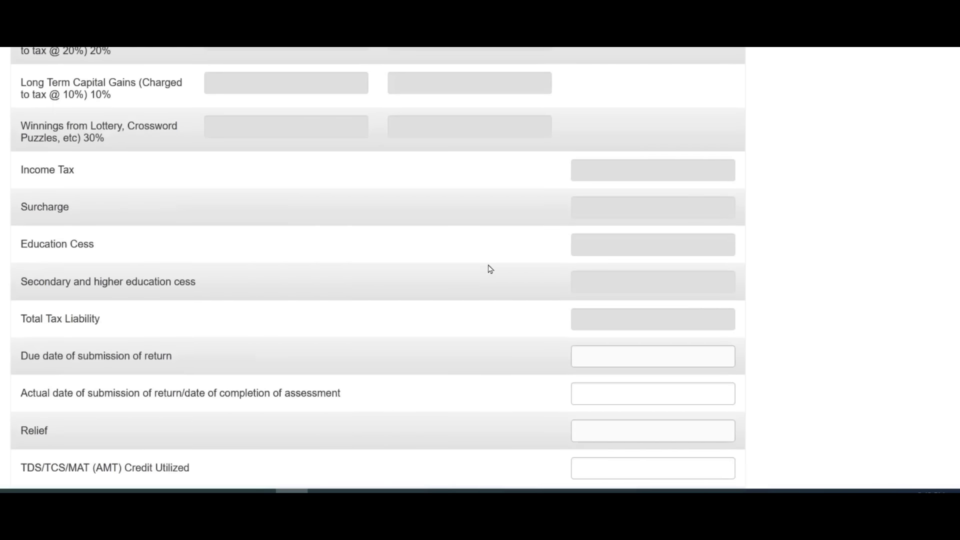
scroll(490, 270, up, 5)
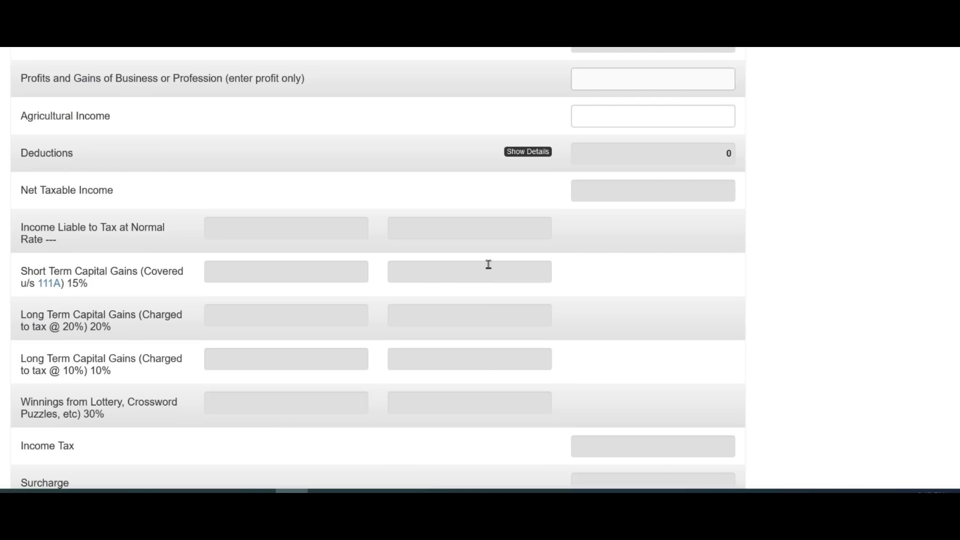
scroll(488, 264, up, 3)
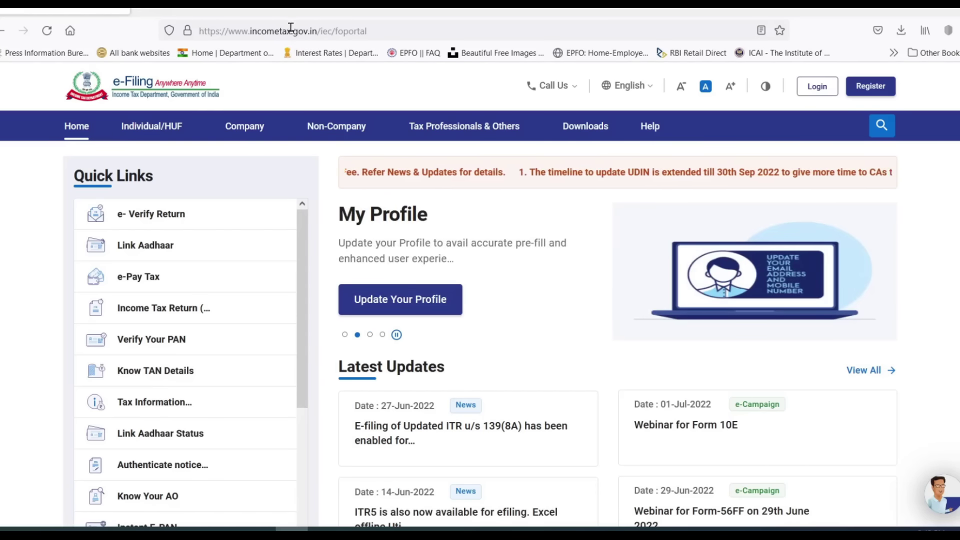
- Compare the calculator website with the e-Filing portal, incometax.gov.in, and proceed to log in on the portal
click(225, 11)
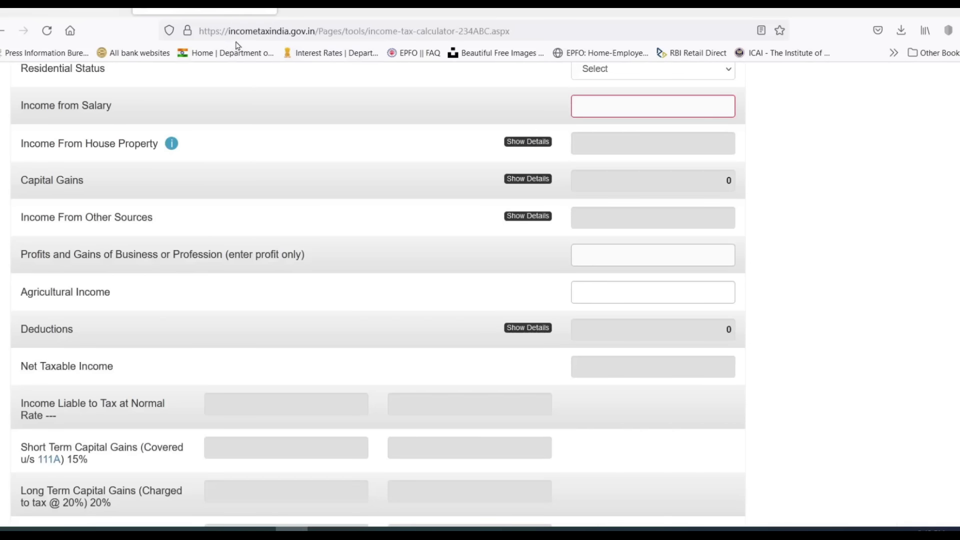
click(65, 11)
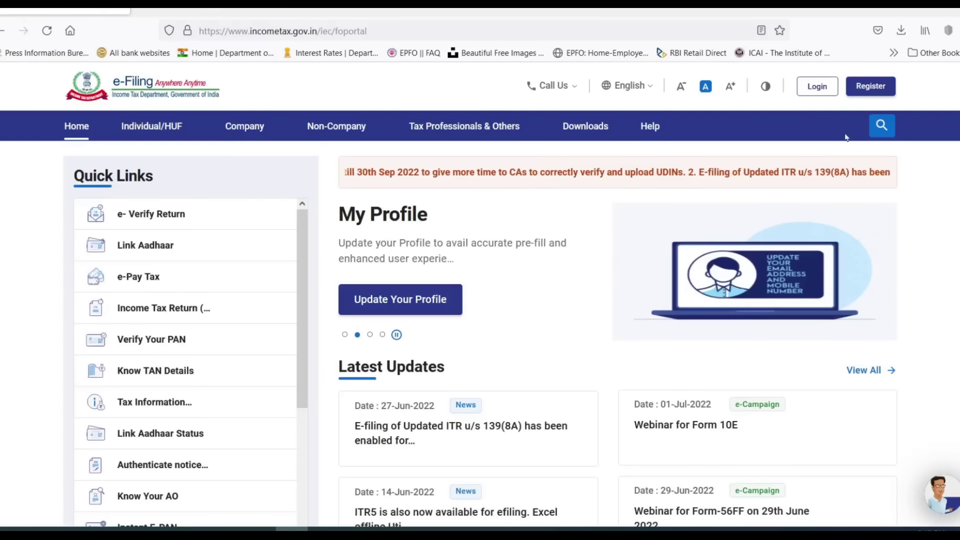
click(817, 86)
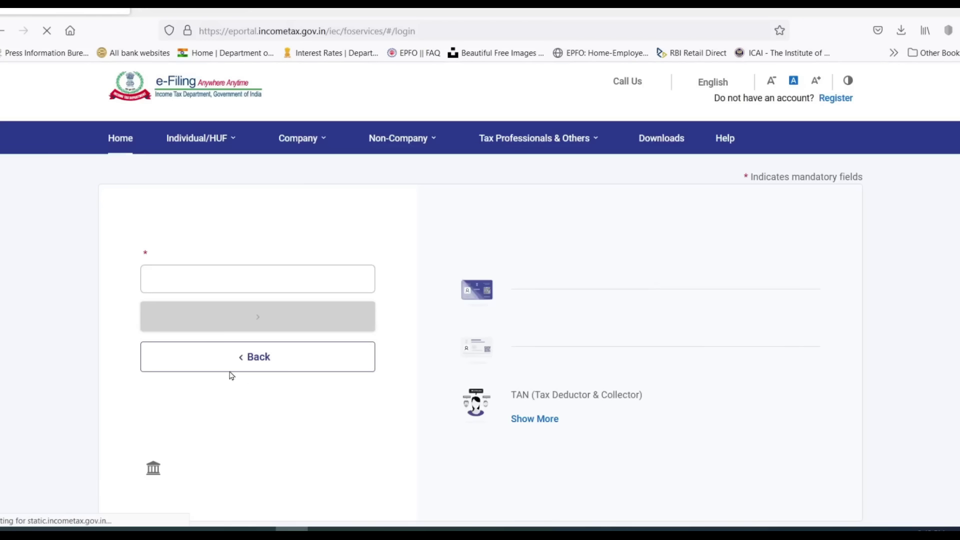
click(276, 316)
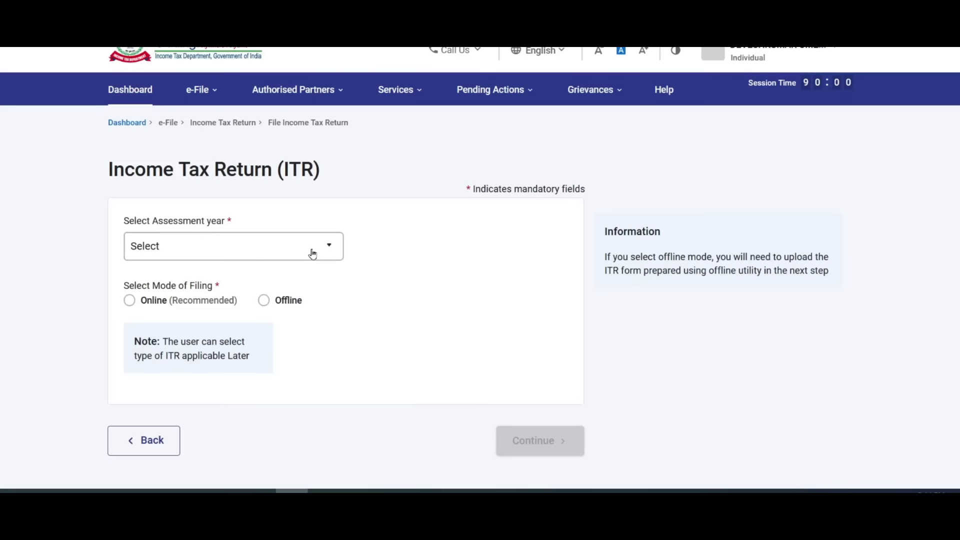
- Set the income tax return to assessment year 2022-23 with online filing and start a new filing
click(311, 250)
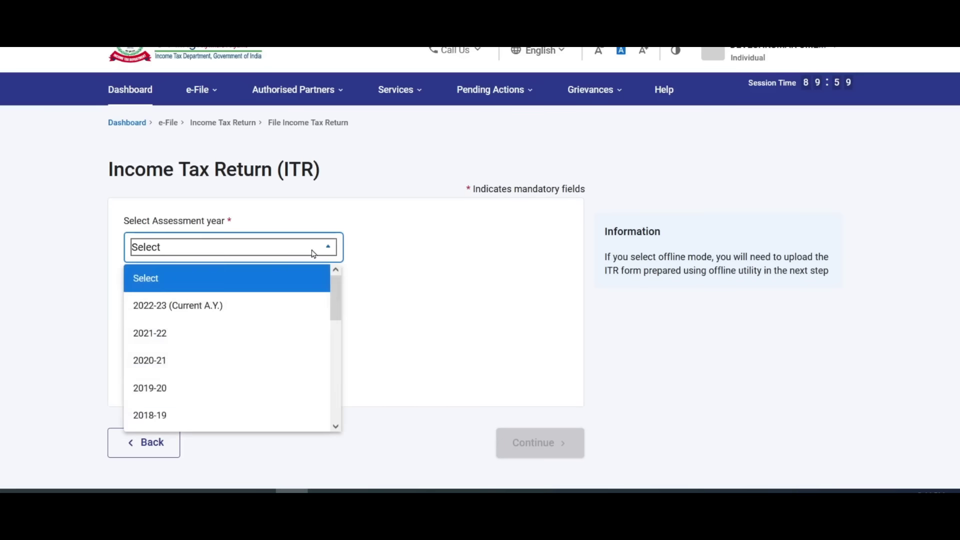
click(264, 311)
click(129, 300)
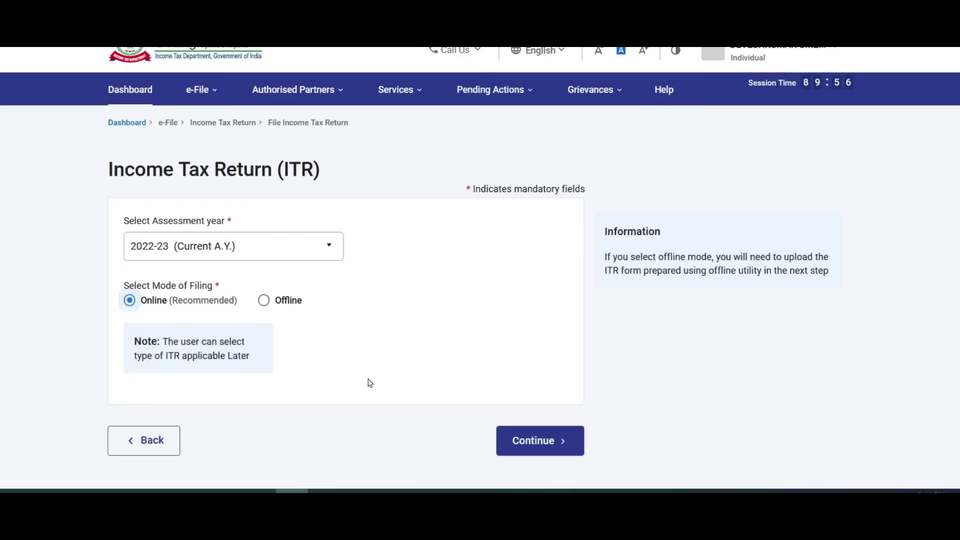
click(569, 443)
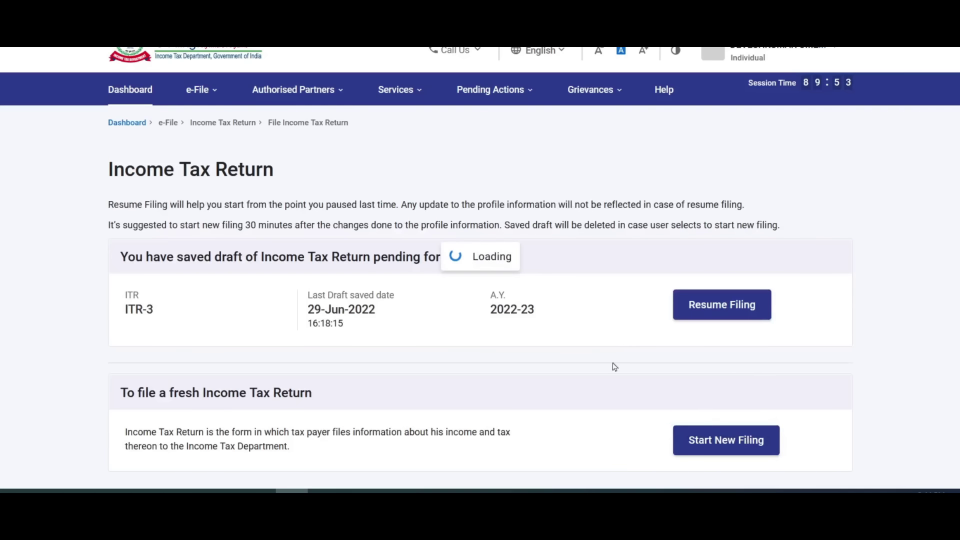
click(124, 279)
click(643, 328)
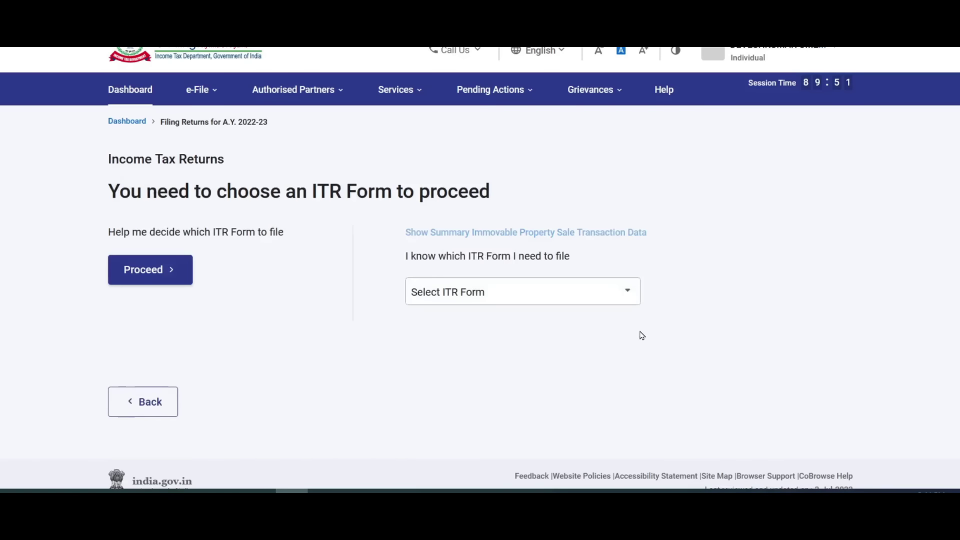
- Choose ITR-1 as the return form and get started with it
click(576, 292)
click(500, 350)
click(498, 435)
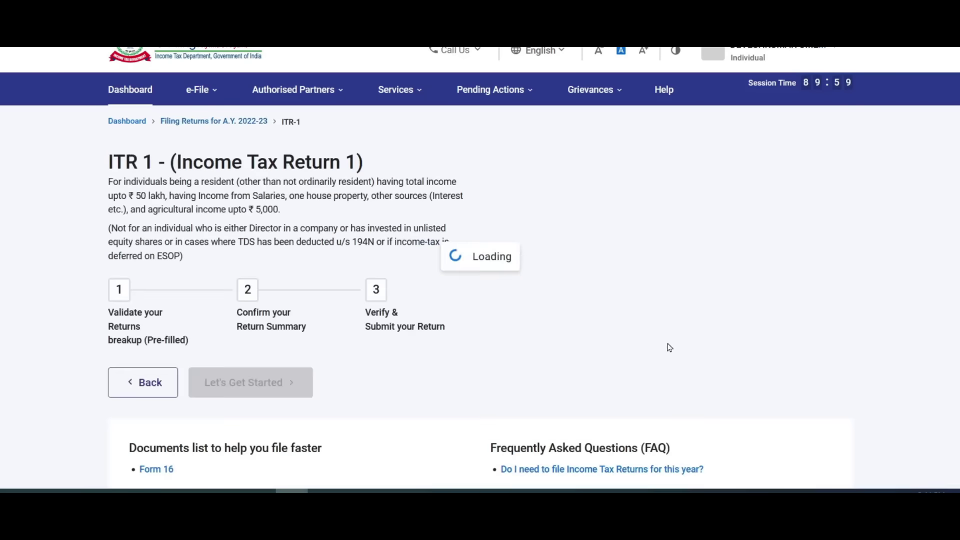
scroll(625, 345, down, 3)
click(265, 209)
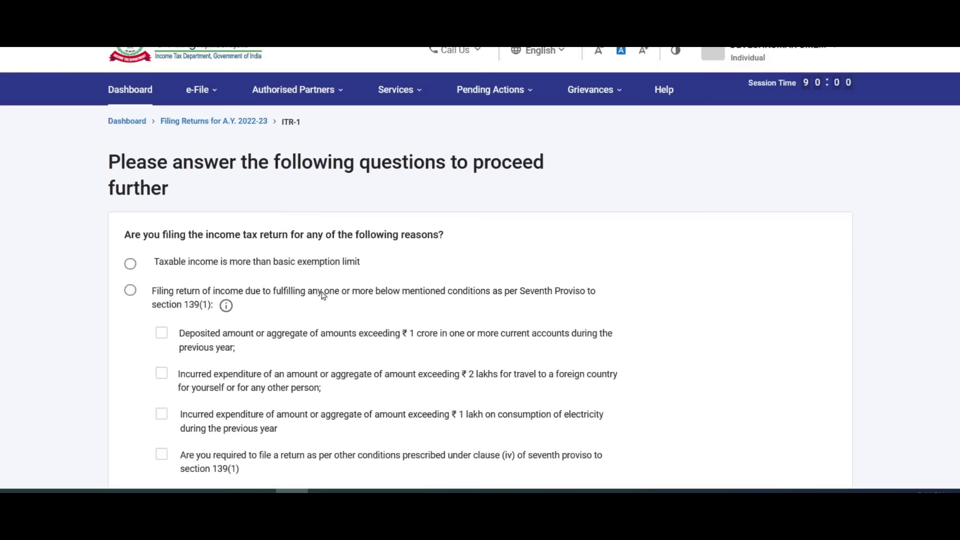
- Give taxable income above the basic exemption limit as the reason for filing and continue to the return summary
click(130, 263)
scroll(740, 356, down, 4)
click(828, 358)
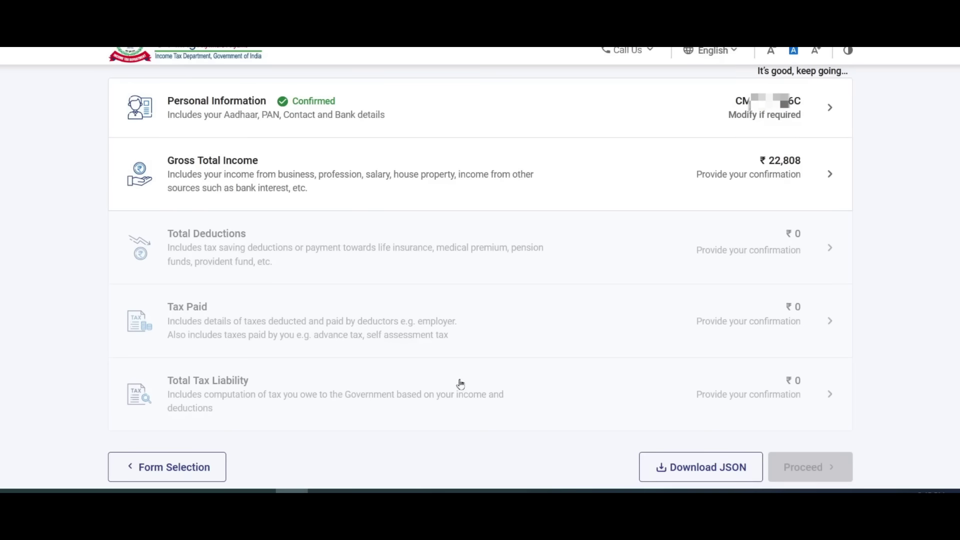
- Open the return's Gross Total Income section and skip its questions to reach the income sources
click(744, 174)
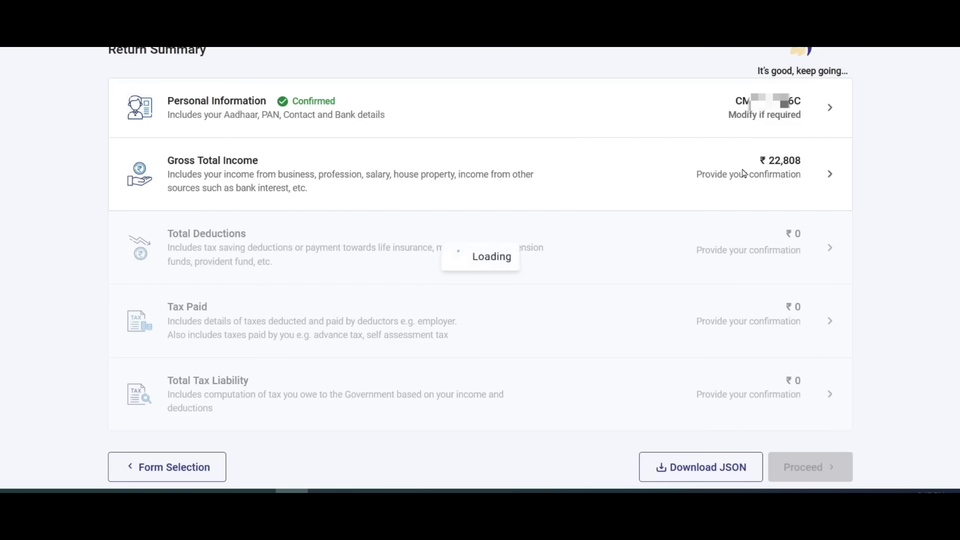
scroll(333, 365, down, 8)
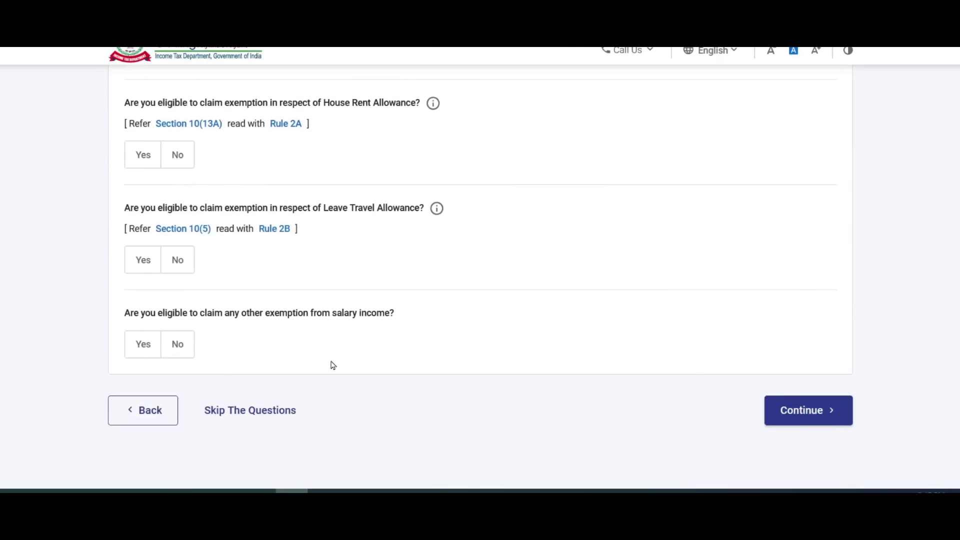
click(252, 411)
scroll(749, 176, down, 4)
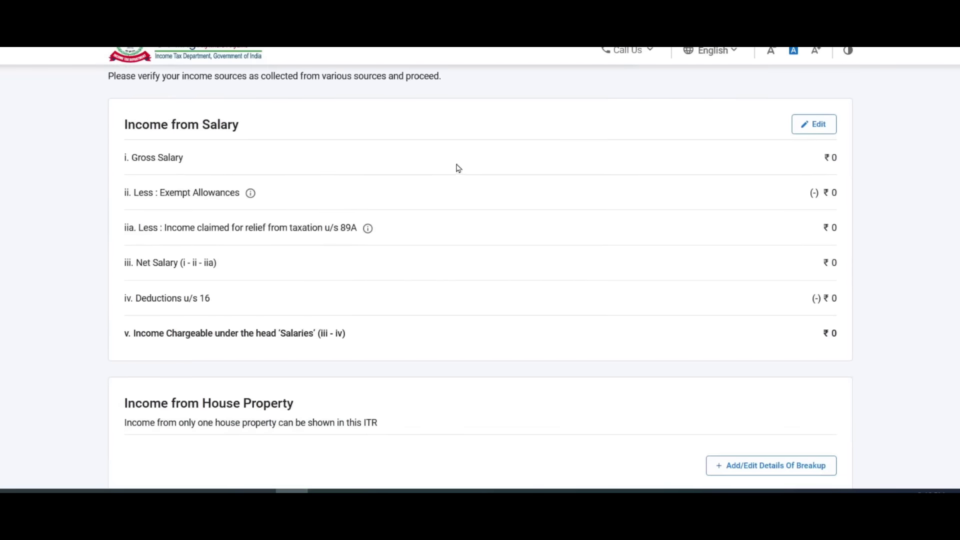
- Open Income from Salary for editing and examine its gross salary, section 89A and exempt allowance fields
click(815, 125)
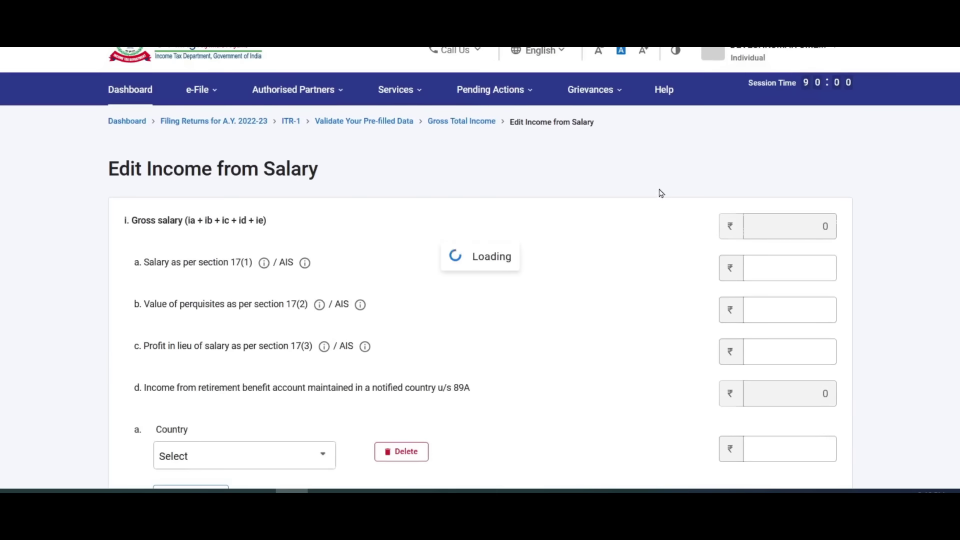
click(791, 269)
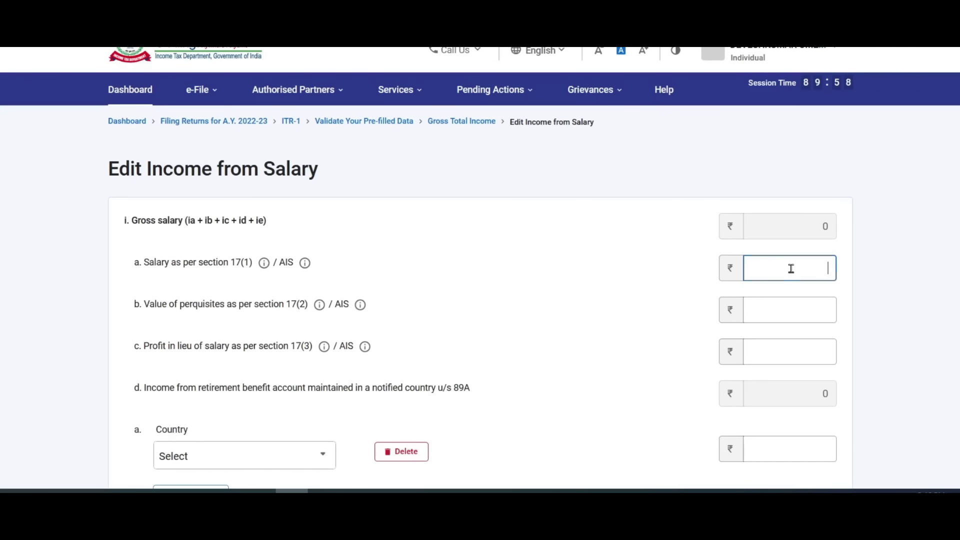
scroll(606, 201, down, 3)
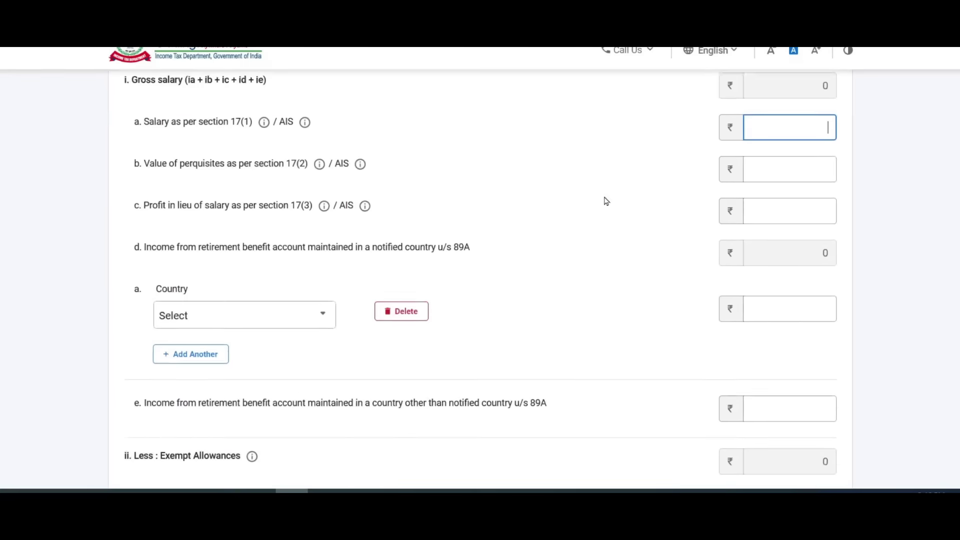
scroll(607, 201, down, 1)
- Switch to the Form 10E and relief 89 workbook in Excel and look at the current year salary on the Arrears PY sheet
mouse_move(194, 492)
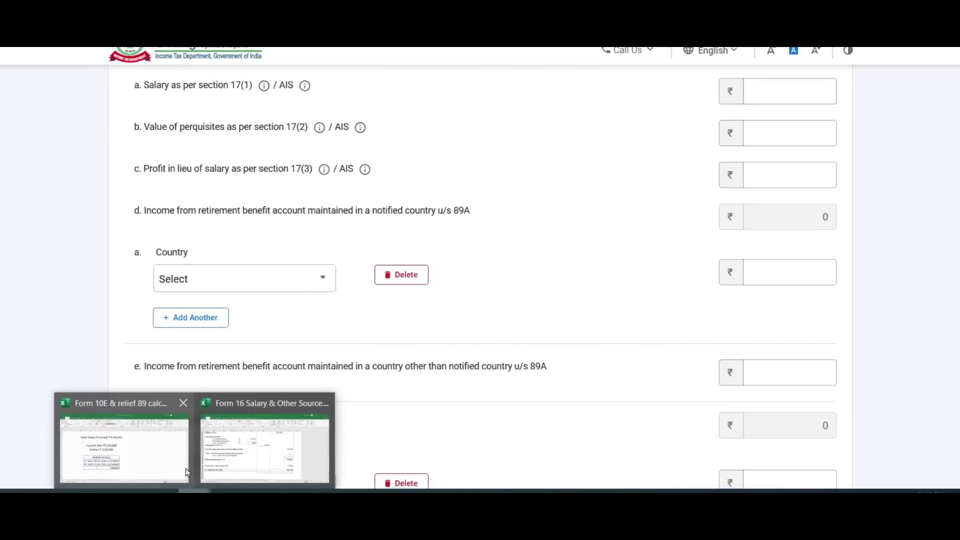
click(181, 455)
click(406, 198)
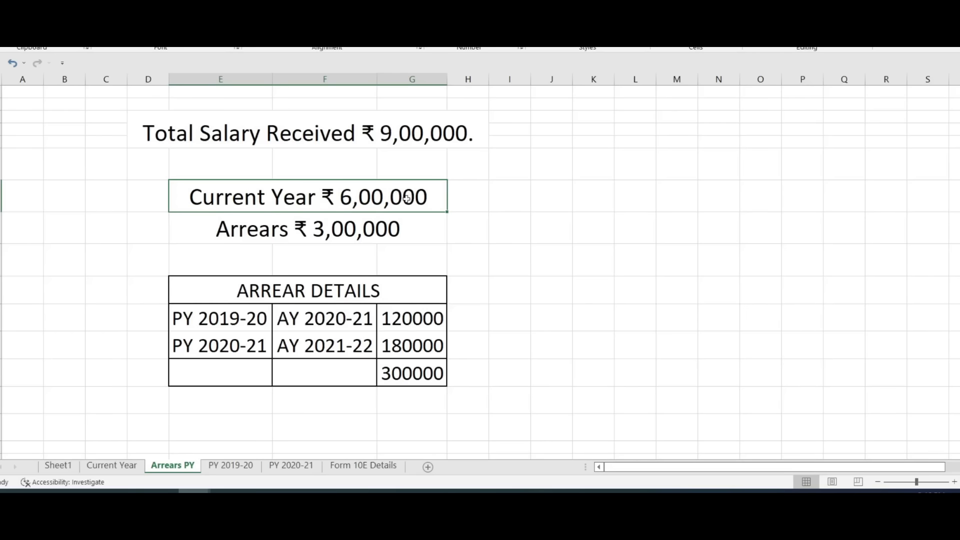
- Compare the current year salary and arrears with the total salary received on the Arrears PY sheet
click(359, 226)
drag(389, 201, 390, 227)
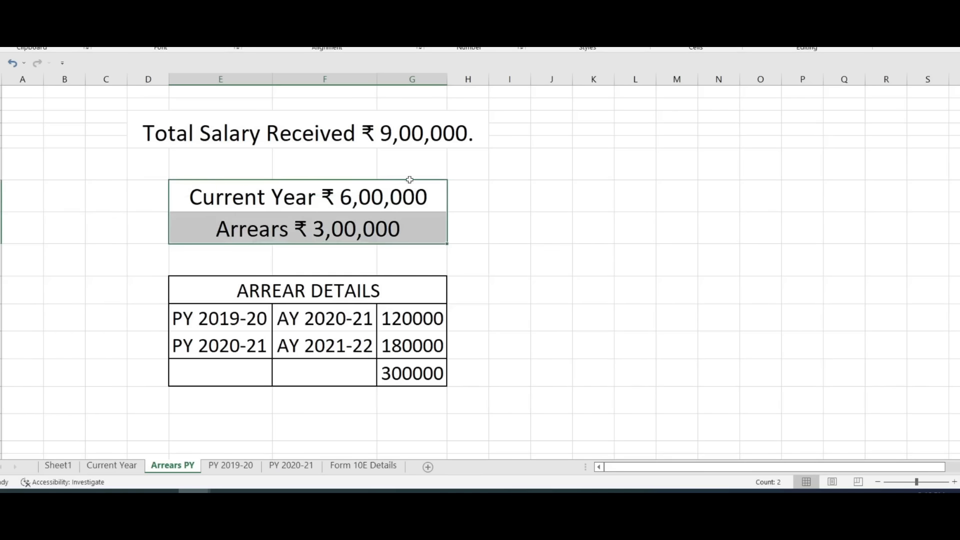
click(420, 141)
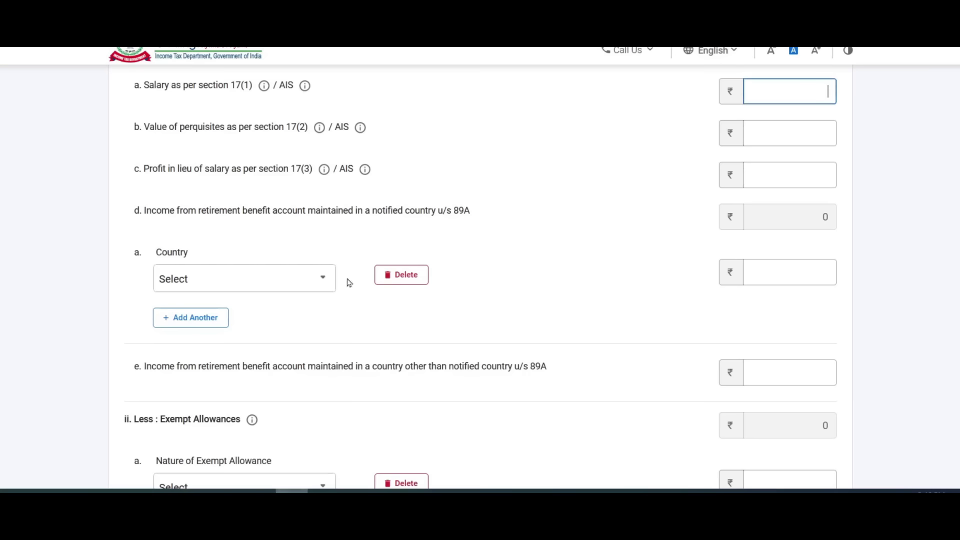
- Confirm the return's income source details and review the section amounts in the return summary
scroll(770, 171, up, 1)
scroll(780, 165, up, 1)
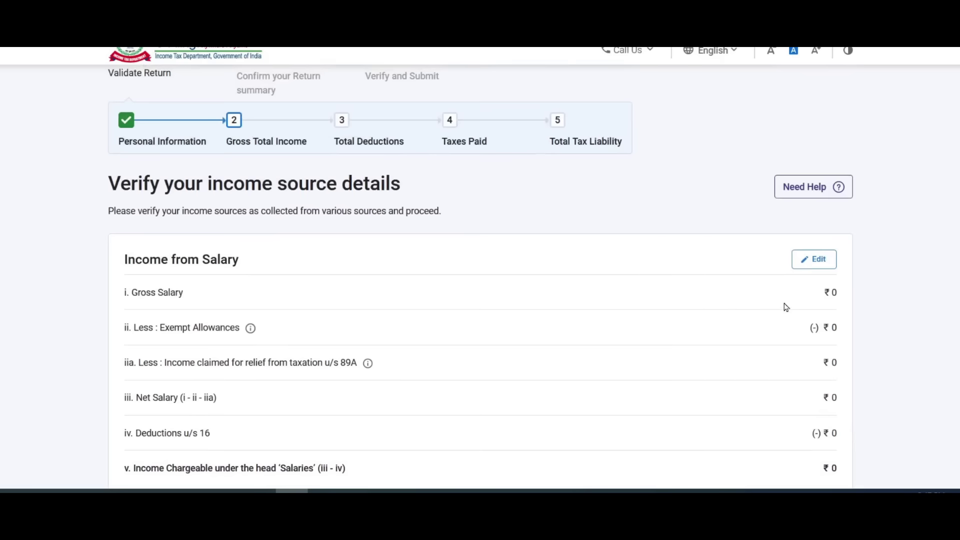
scroll(785, 307, down, 8)
scroll(789, 308, down, 7)
scroll(800, 290, down, 4)
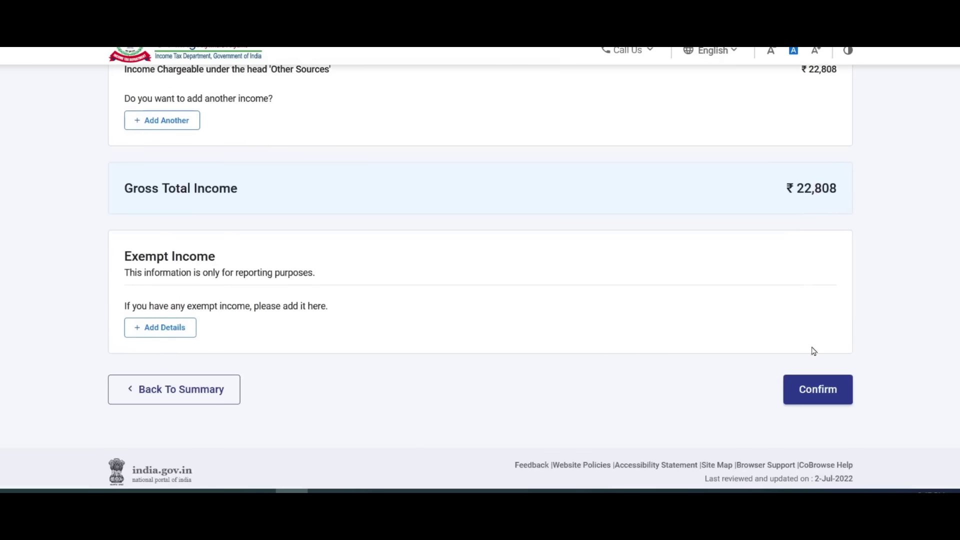
click(826, 390)
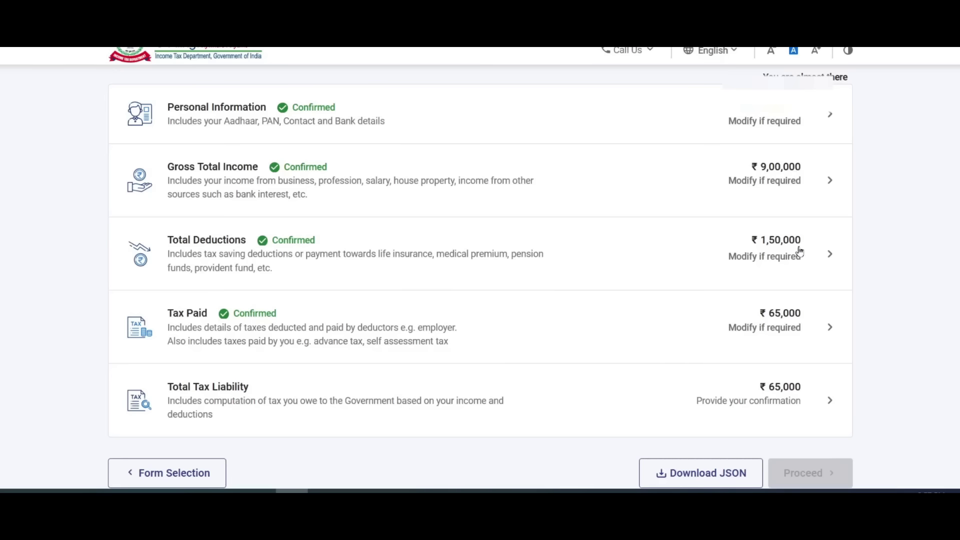
scroll(820, 230, down, 2)
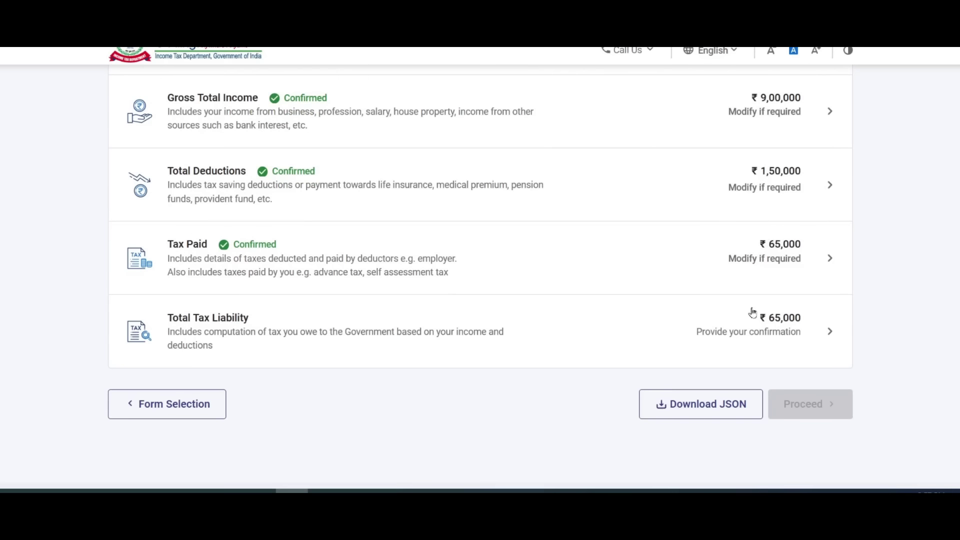
- Switch to the Form 10E and relief 89 workbook in Excel and check the tax liability and section 89 relief on the Current Year sheet
mouse_move(192, 489)
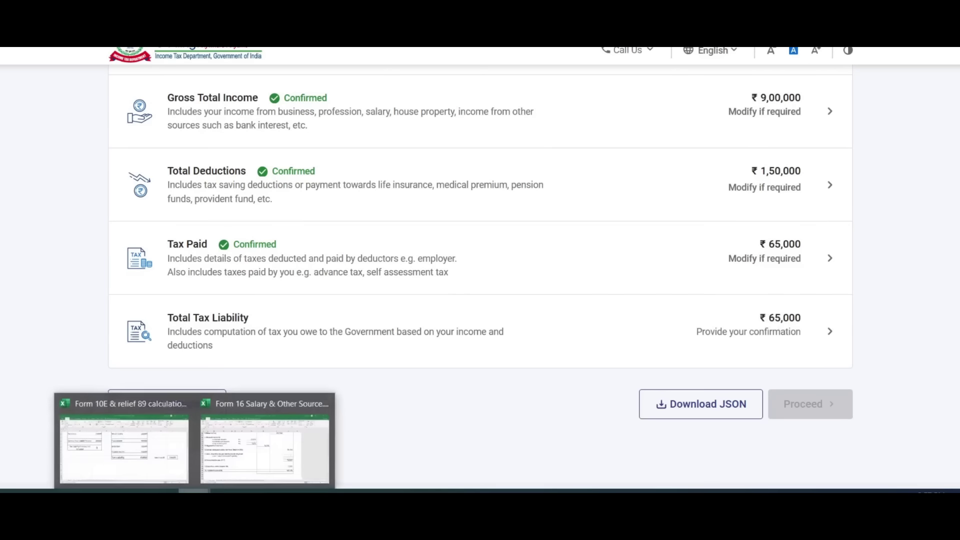
mouse_move(271, 455)
click(124, 447)
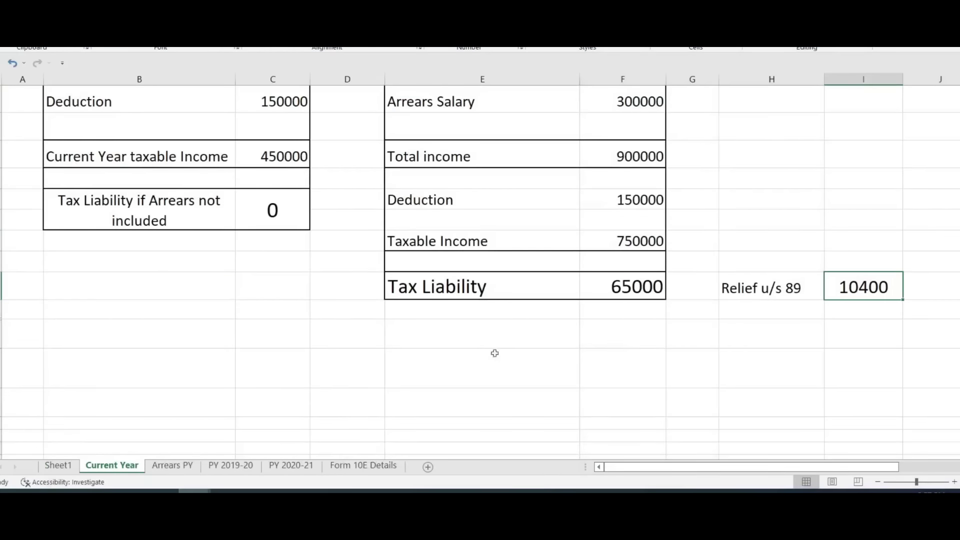
click(626, 283)
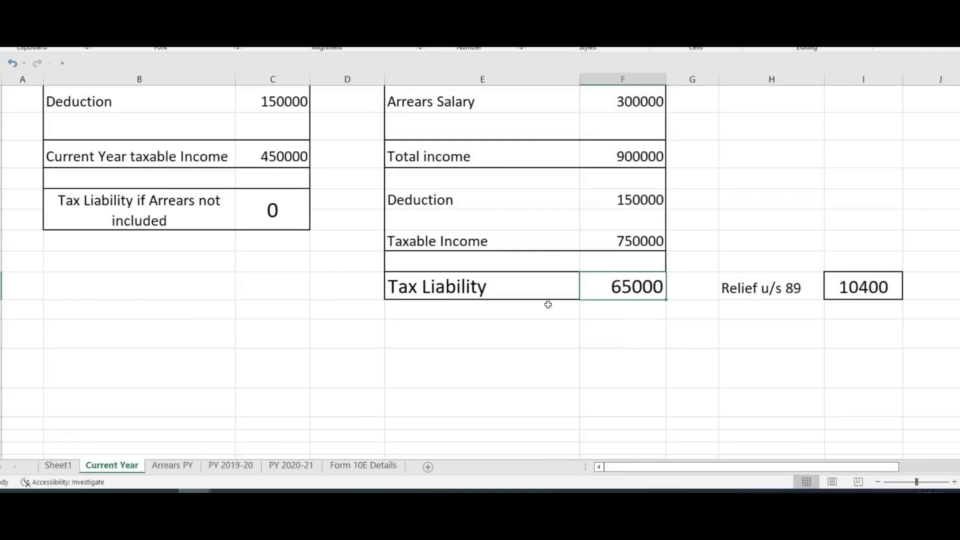
click(870, 290)
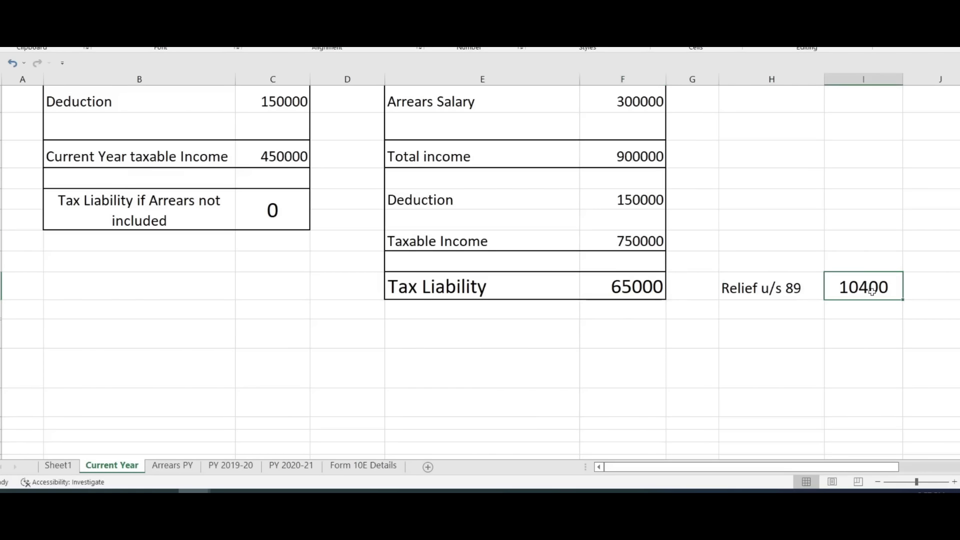
- Switch back to the income tax portal, open the return's Total Tax Liability section and examine the tax computation around Relief u/s 89
click(293, 500)
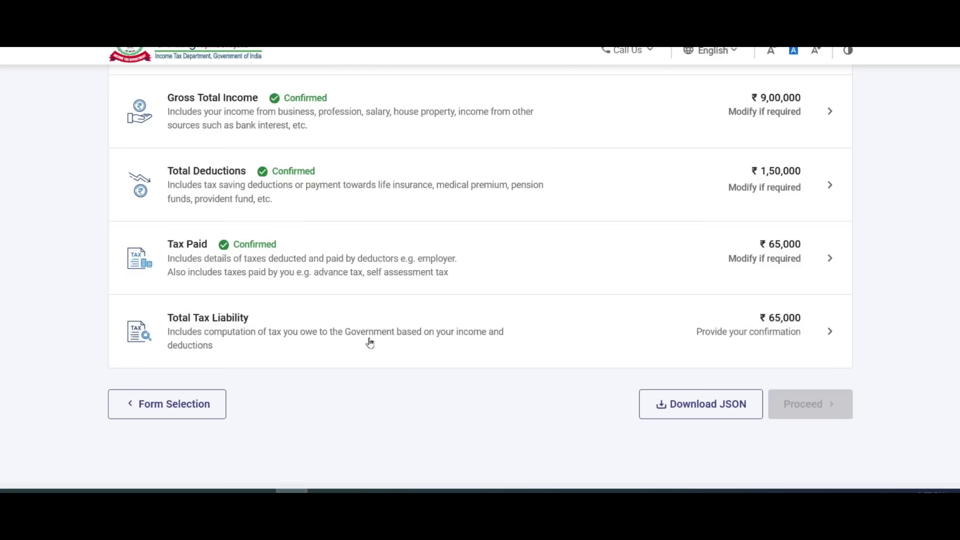
click(793, 326)
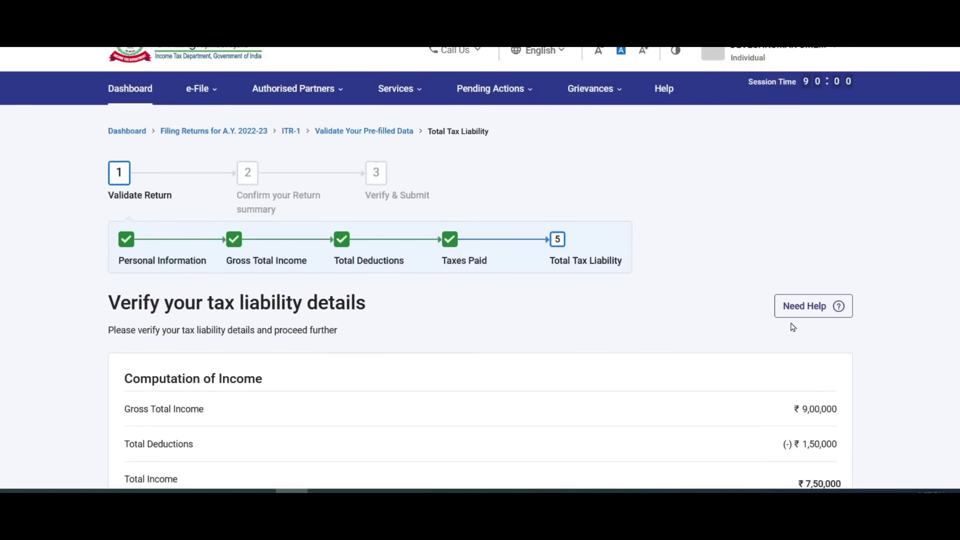
scroll(577, 171, down, 3)
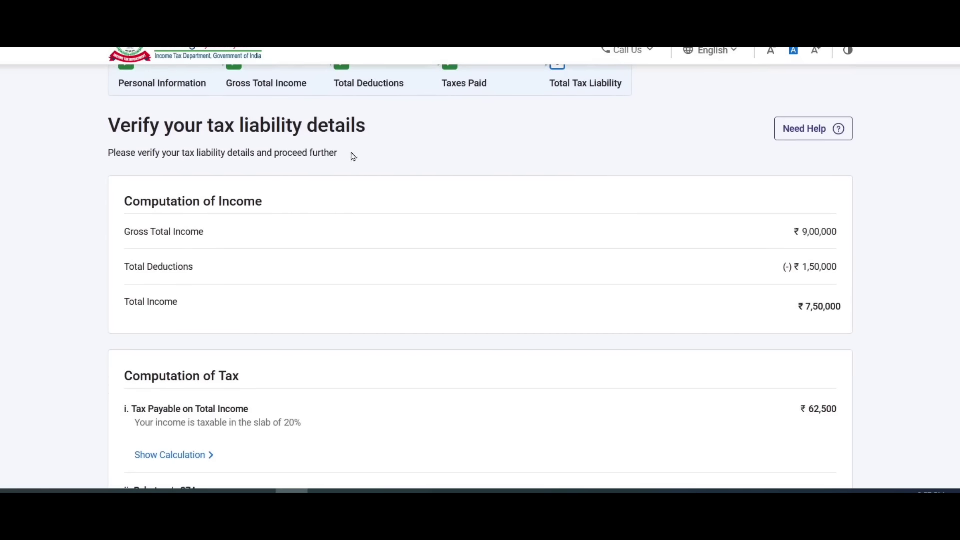
scroll(423, 150, down, 7)
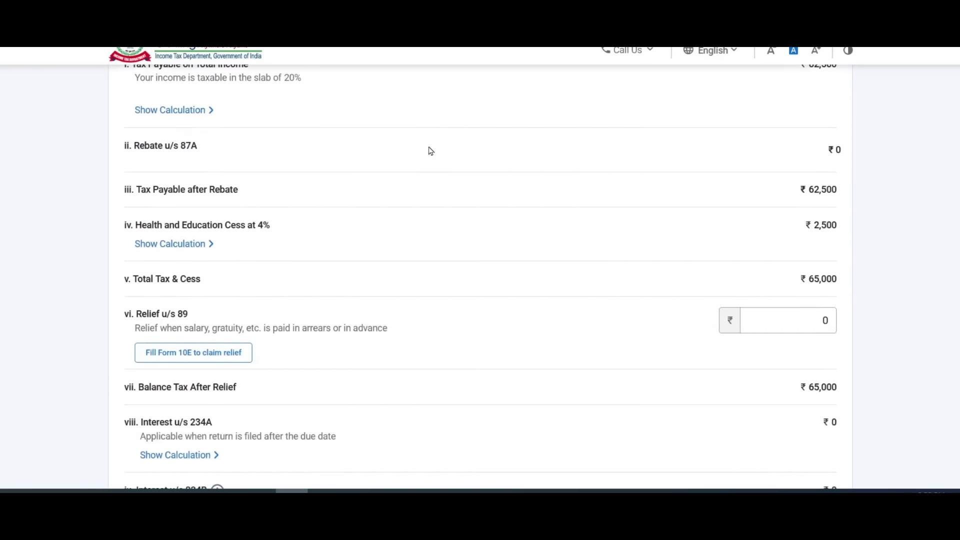
scroll(375, 173, down, 3)
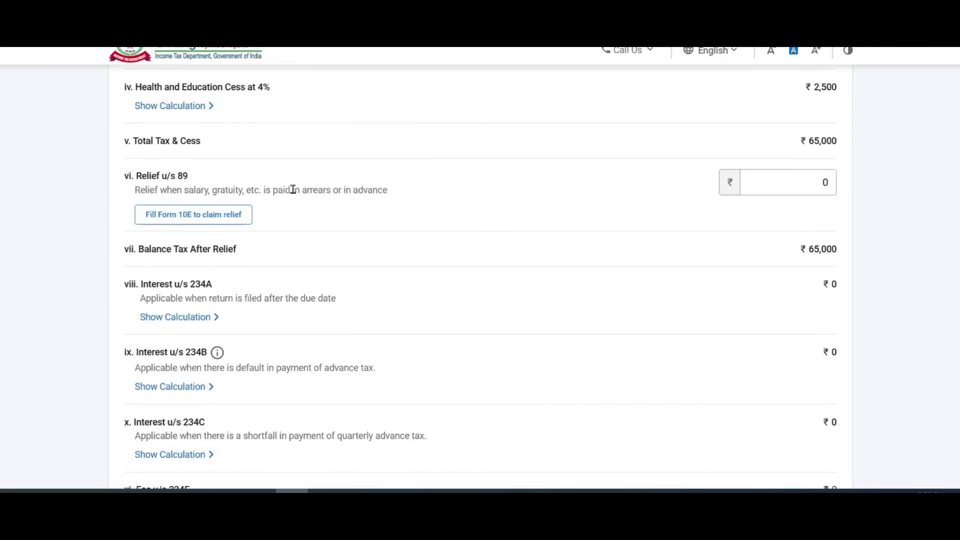
scroll(312, 190, up, 3)
scroll(313, 188, down, 3)
- Set Relief u/s 89 to 10,400 in the computation of tax
click(795, 188)
key(BackSpace)
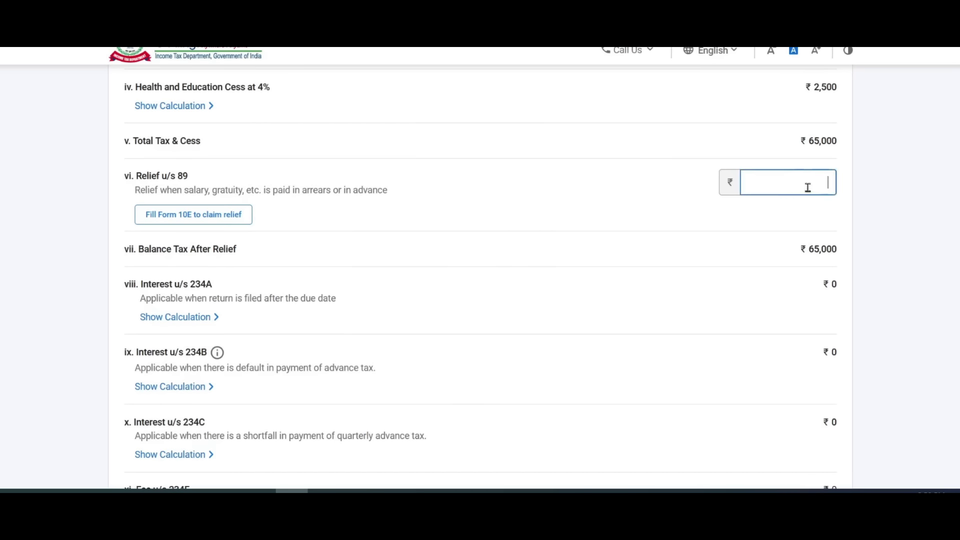
text(10400)
click(581, 208)
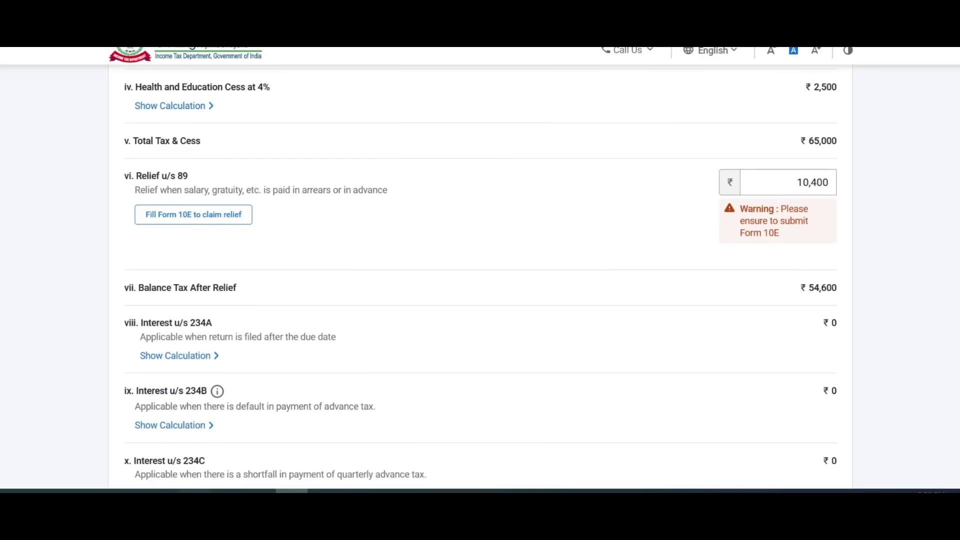
- Check the relief against the Excel workbook, then return to the portal and review the interest, fee and total tax figures
click(175, 457)
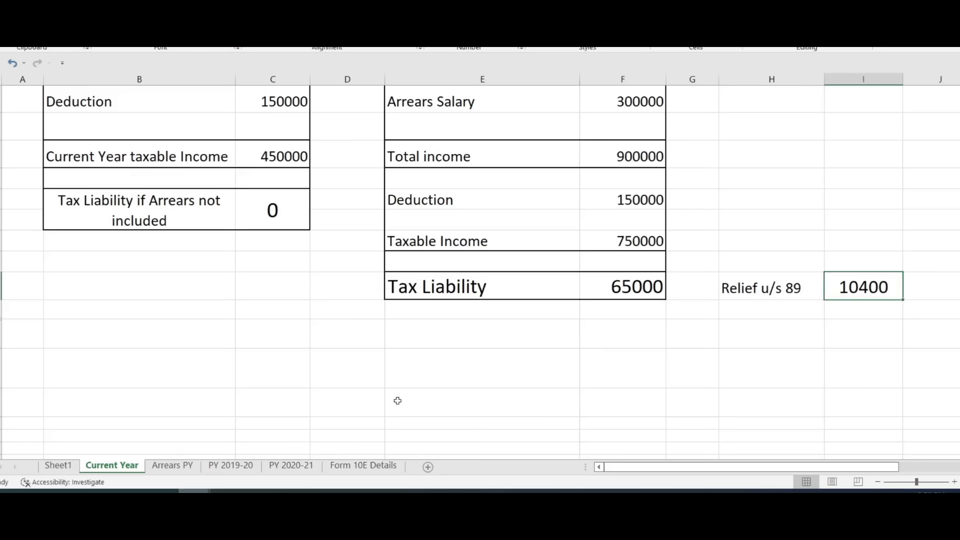
key(alt+Tab)
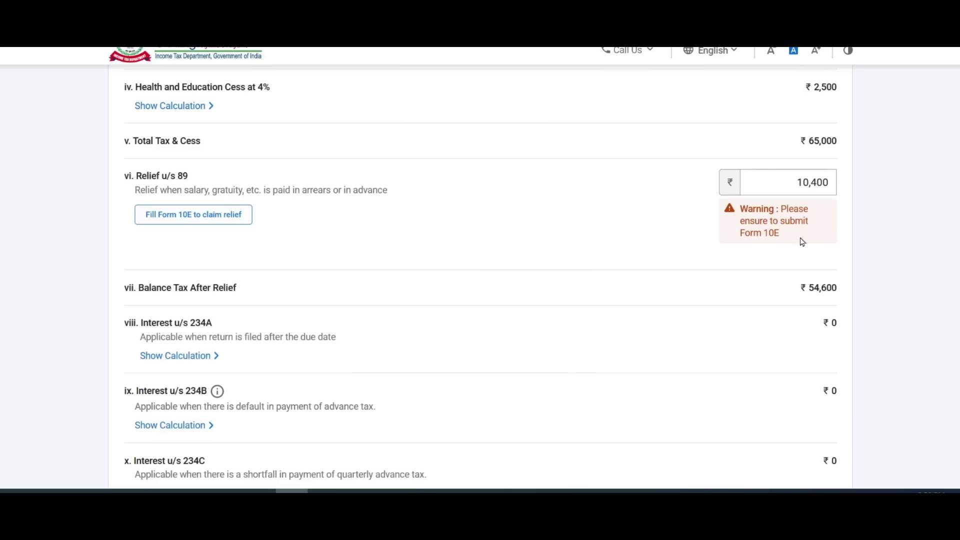
scroll(619, 207, down, 5)
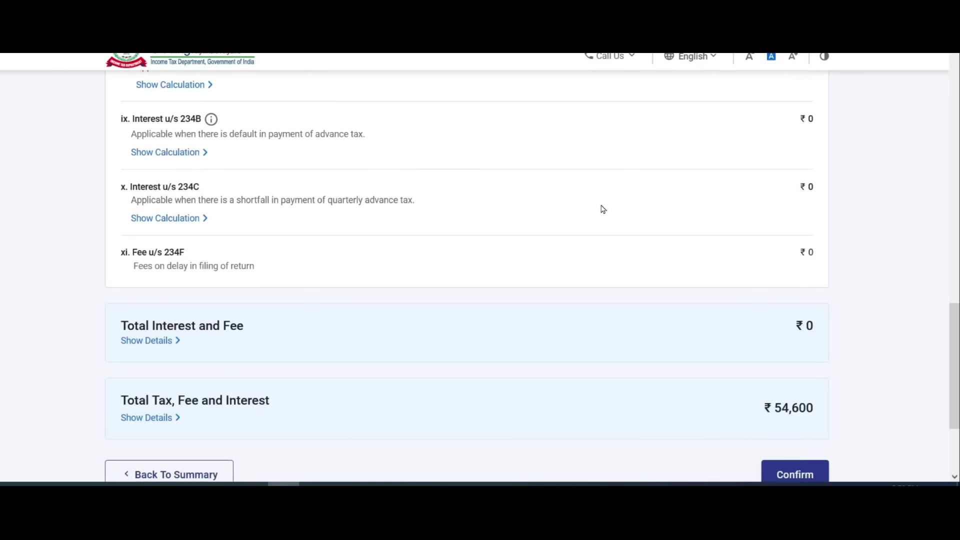
scroll(603, 209, up, 3)
scroll(603, 209, down, 5)
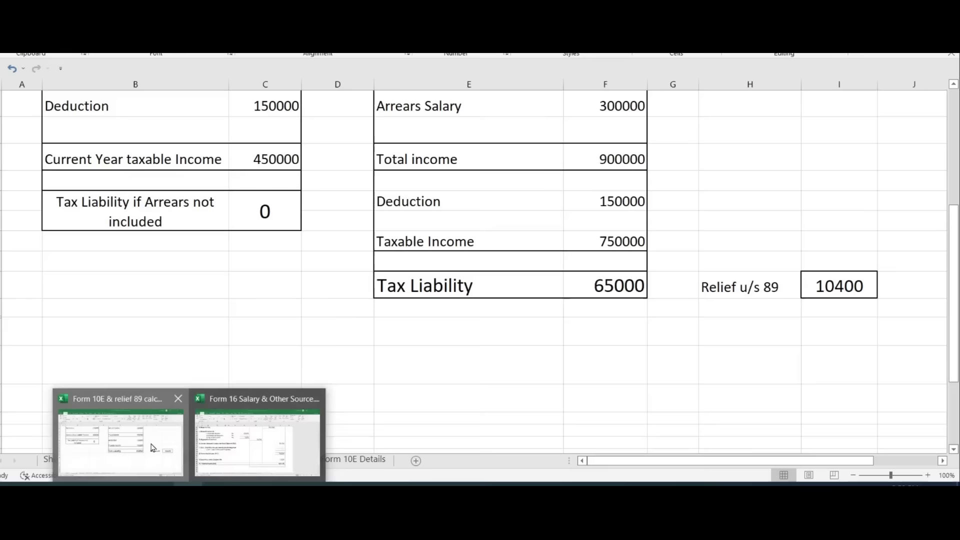
- Switch to the Form 10E workbook in Excel and examine the Section 89 relief calculation on the Current Year sheet
click(120, 429)
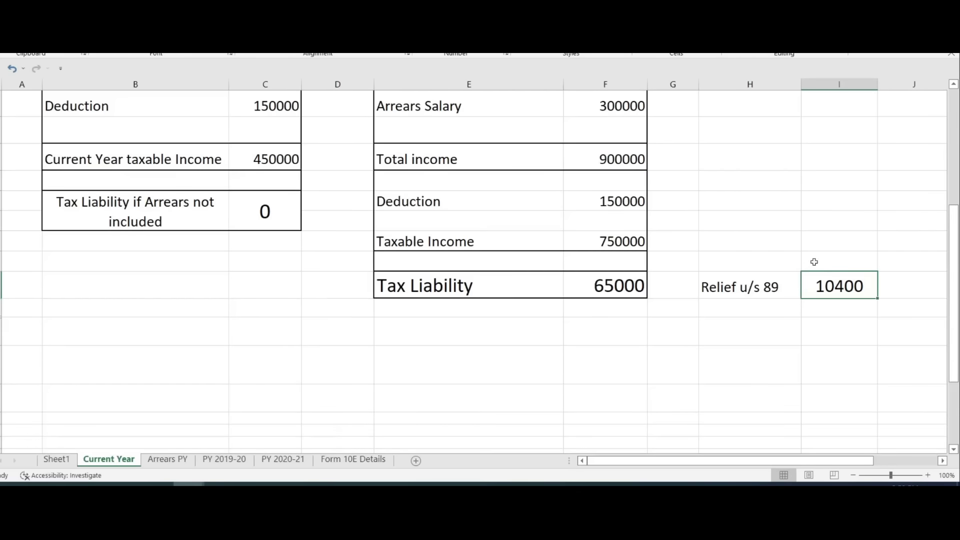
scroll(814, 262, down, 2)
drag(865, 460, 925, 459)
scroll(913, 401, down, 5)
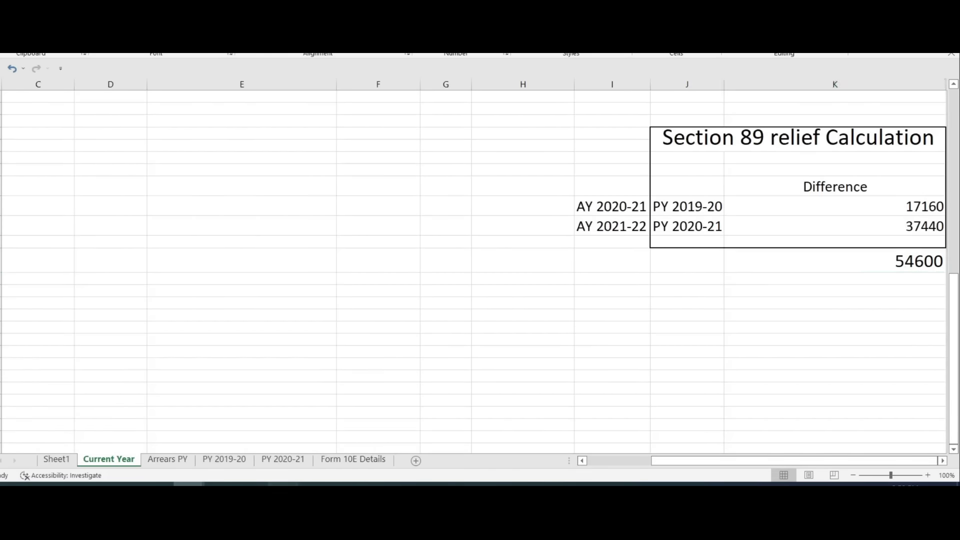
- Switch to the income tax portal and open the page for filing income tax forms
key(alt+Tab)
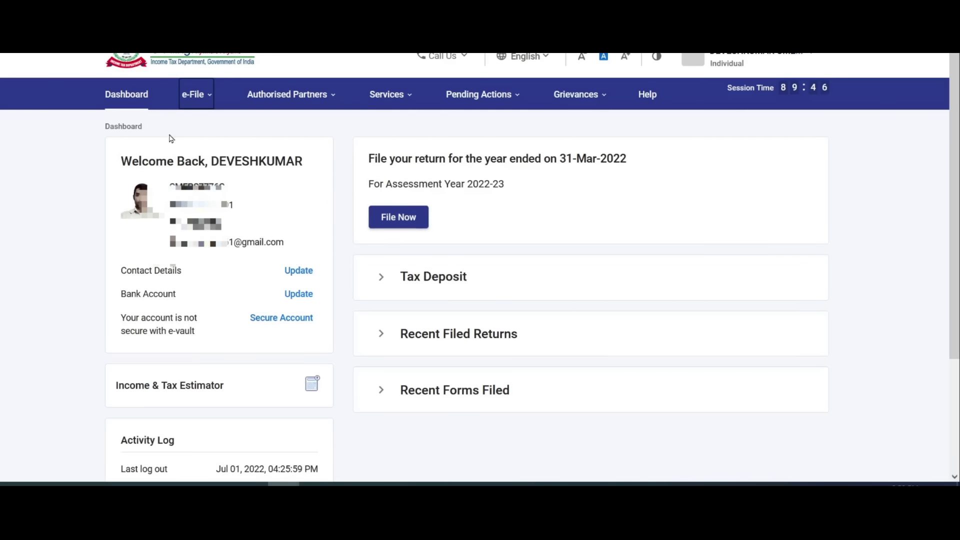
click(195, 94)
mouse_move(227, 164)
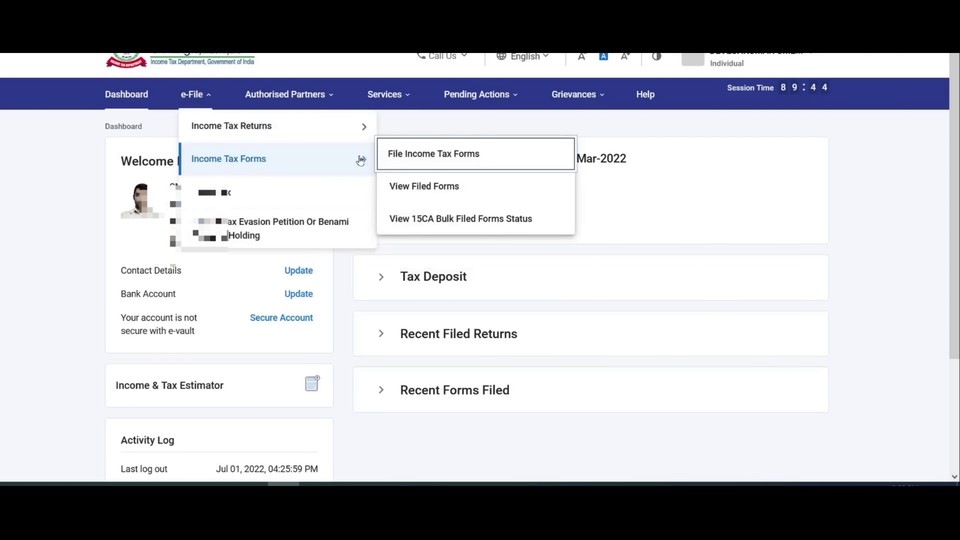
click(475, 154)
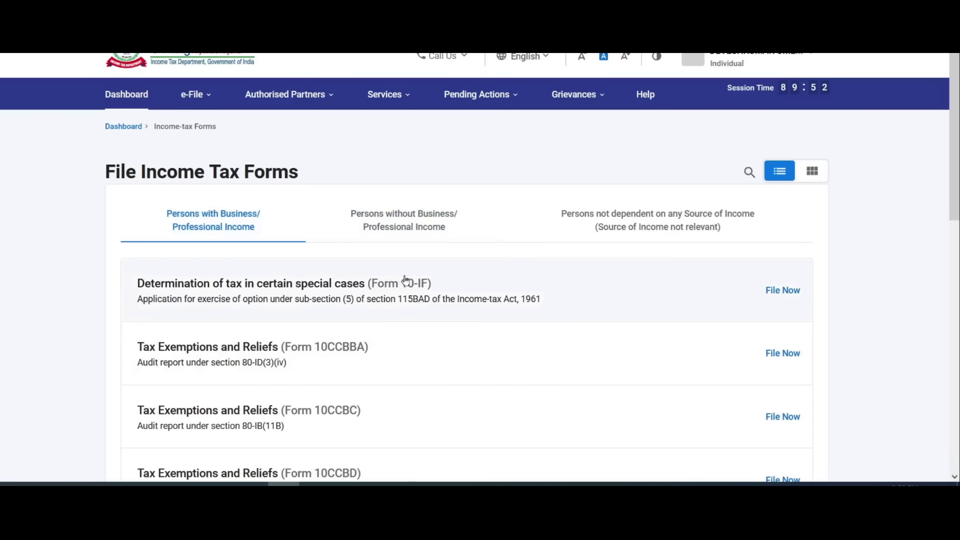
- Find Form 10E among the forms for persons without business or professional income and start filing it
scroll(407, 282, down, 8)
scroll(408, 284, up, 8)
click(424, 221)
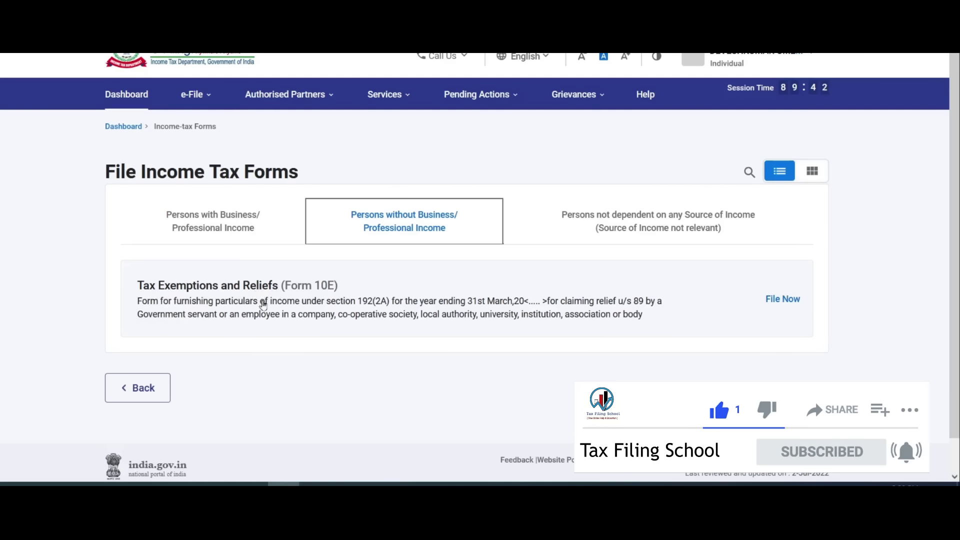
click(782, 302)
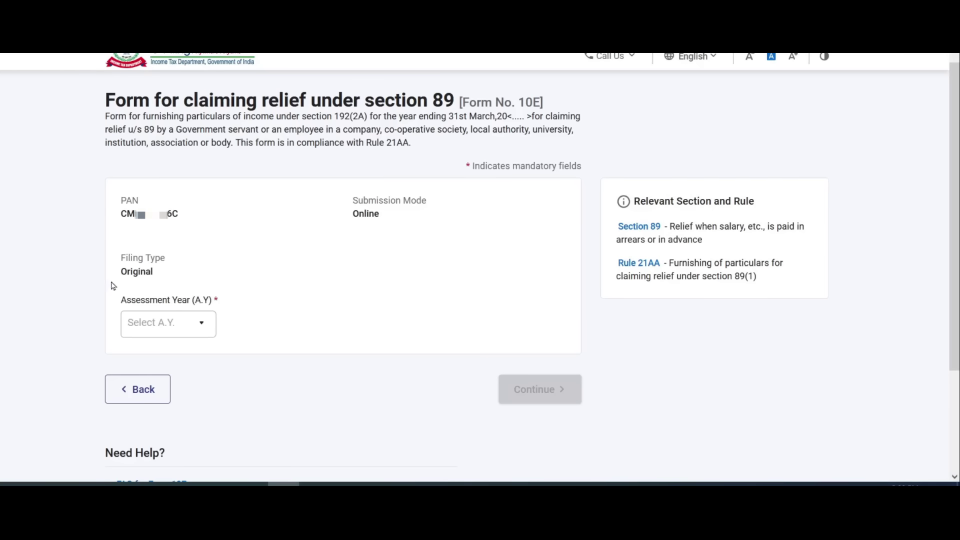
- Choose assessment year 2022-23 for Form 10E and get the form started
click(190, 326)
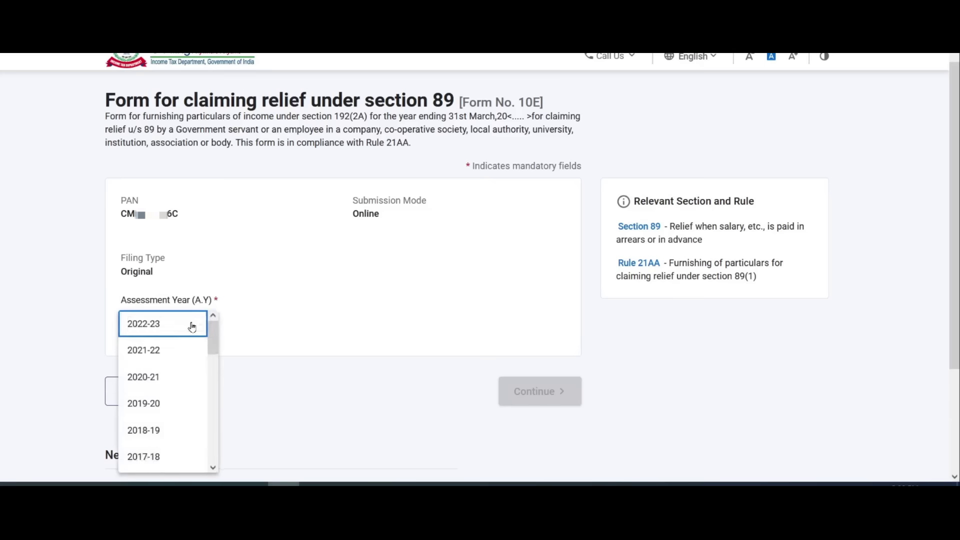
click(148, 325)
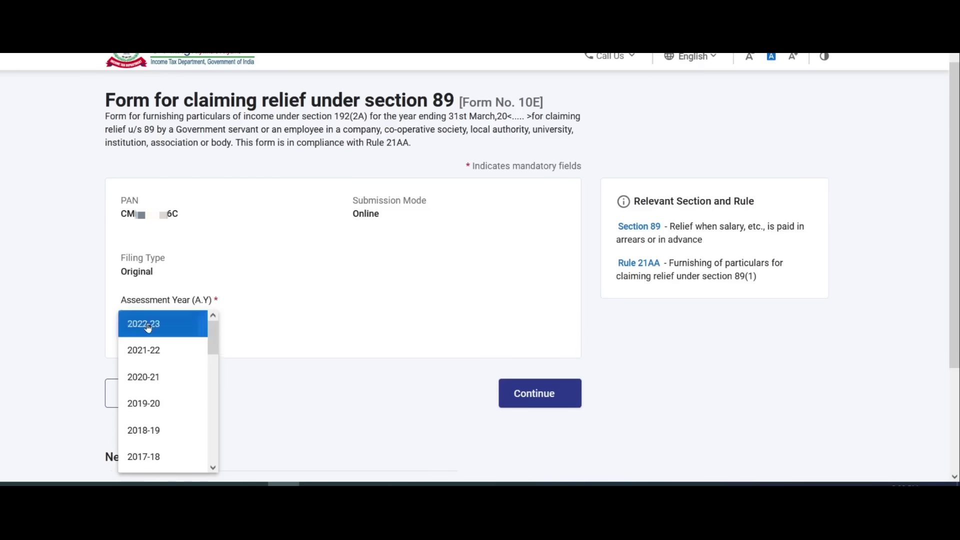
click(548, 397)
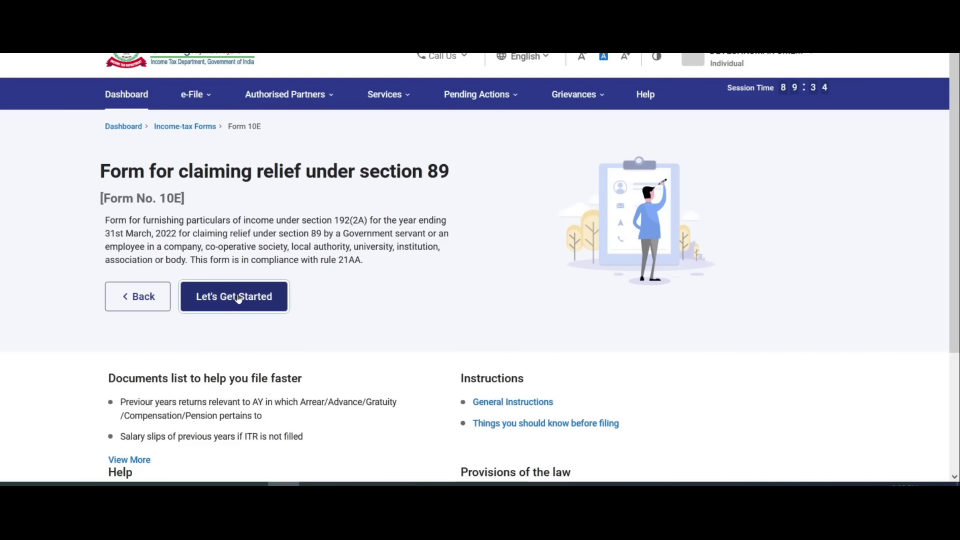
click(238, 298)
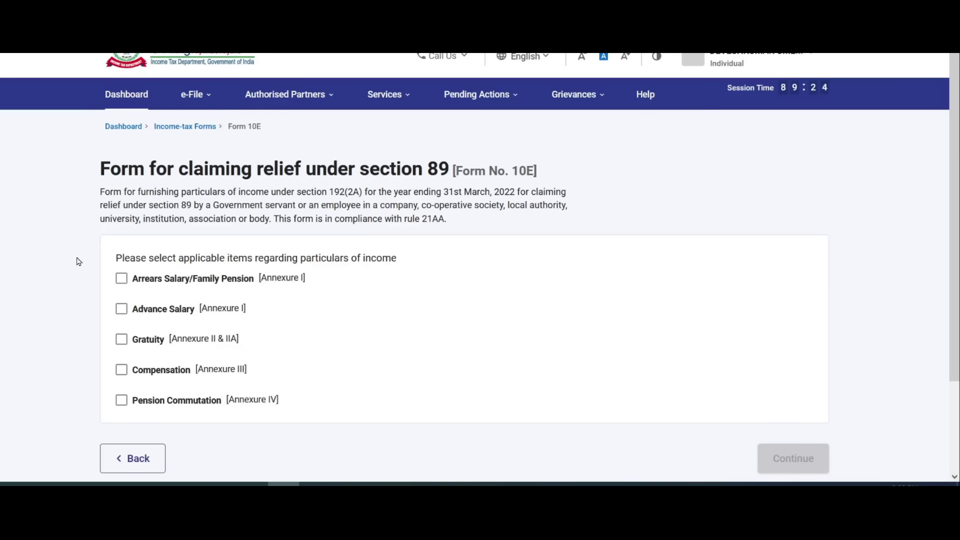
- Select Arrears Salary/Family Pension [Annexure I] as the applicable income item and continue to the form sections
click(121, 279)
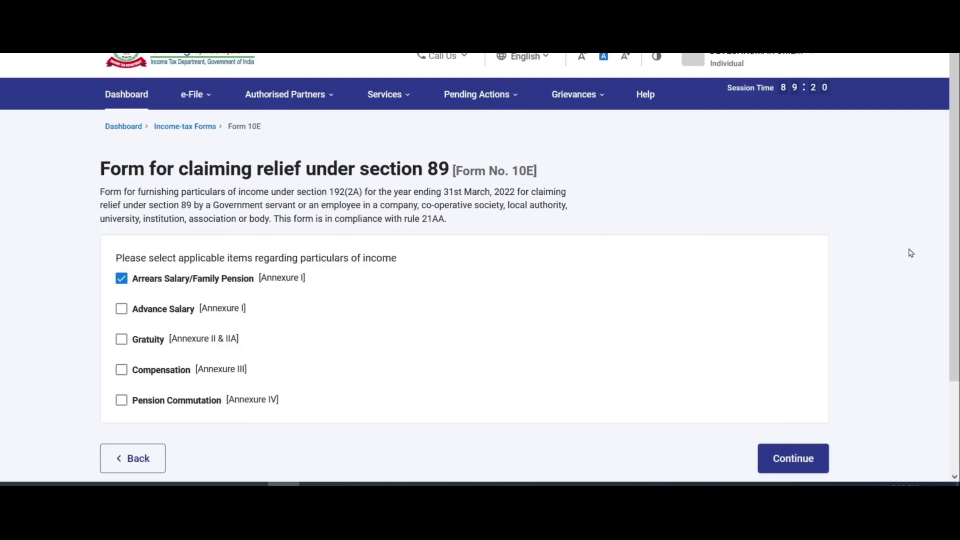
scroll(889, 414, down, 2)
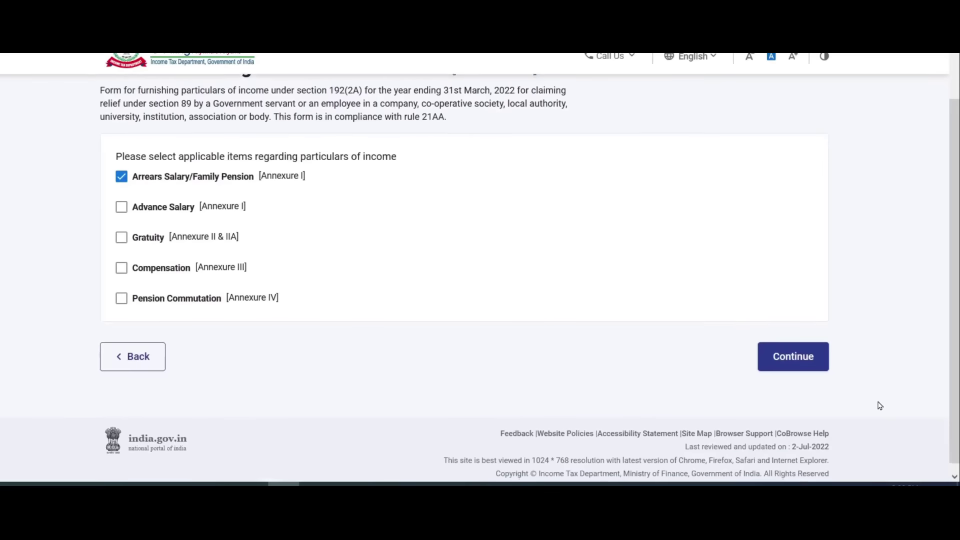
click(803, 356)
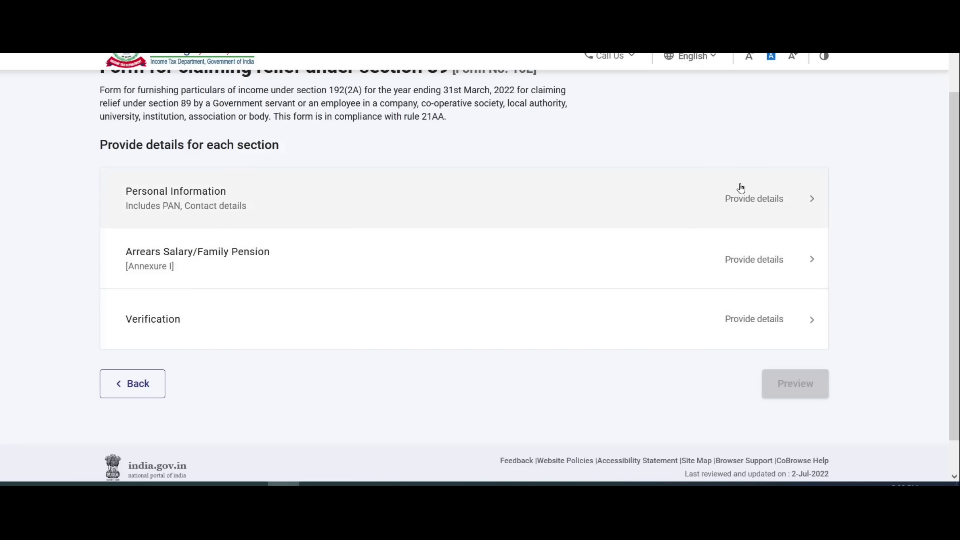
- Save the Personal Information section as prefilled and open the Arrears Salary/Family Pension [Annexure I] section
click(785, 203)
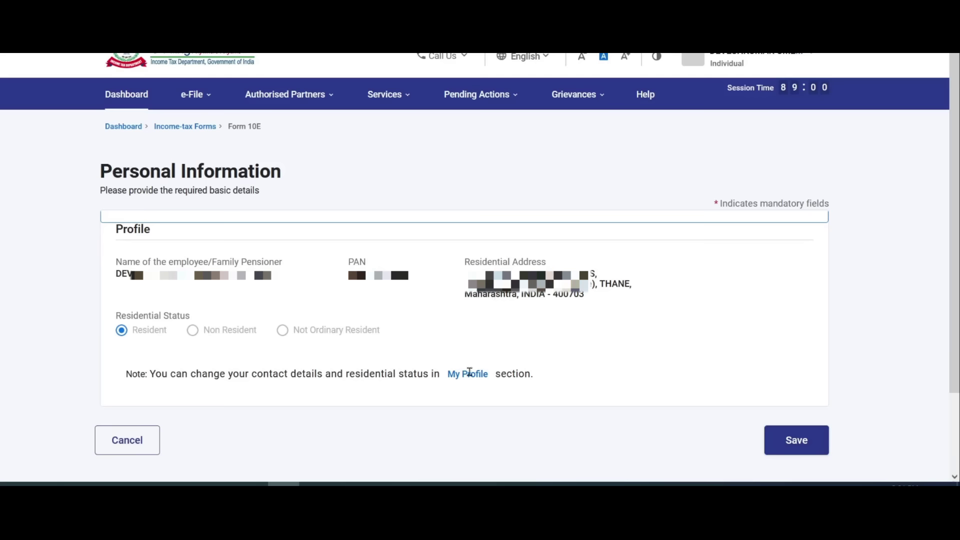
click(798, 440)
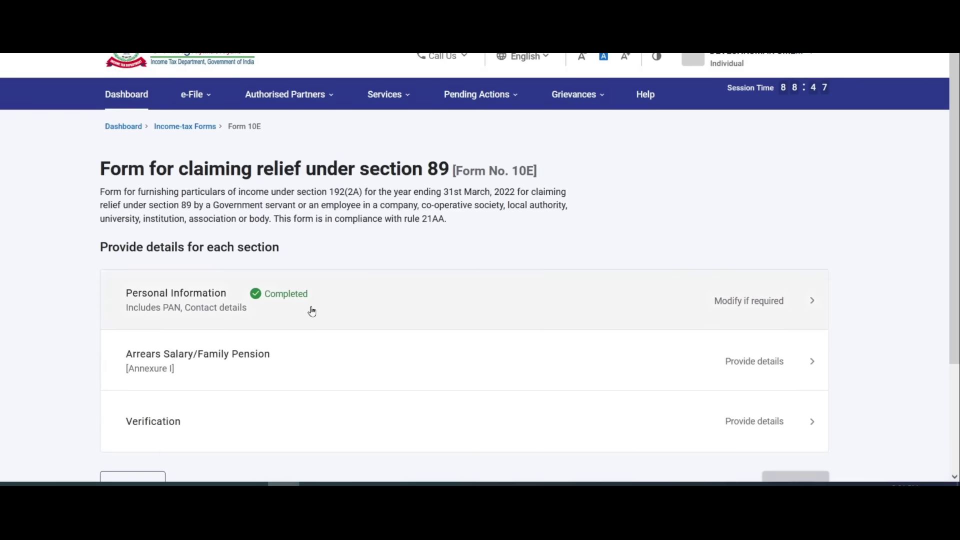
scroll(321, 304, down, 1)
scroll(321, 304, down, 1)
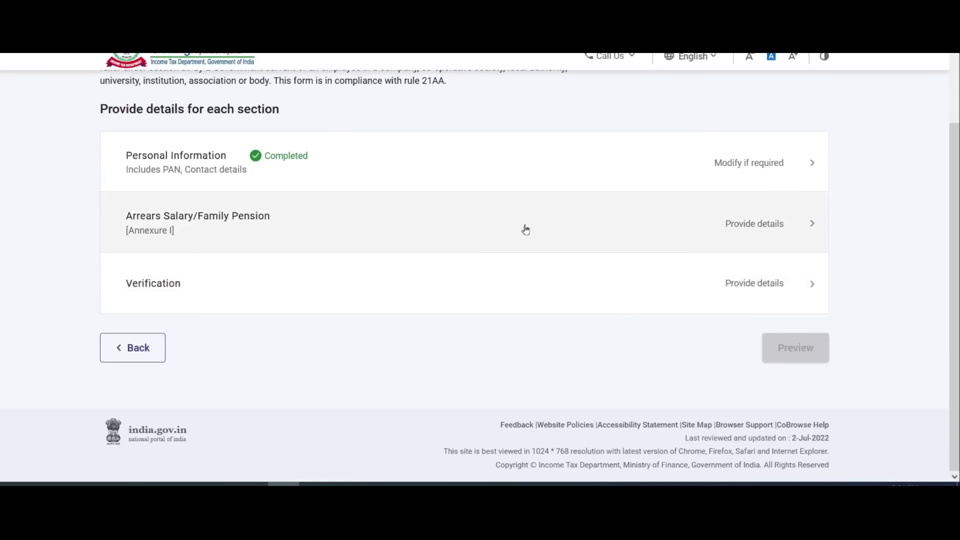
click(786, 228)
scroll(347, 258, down, 10)
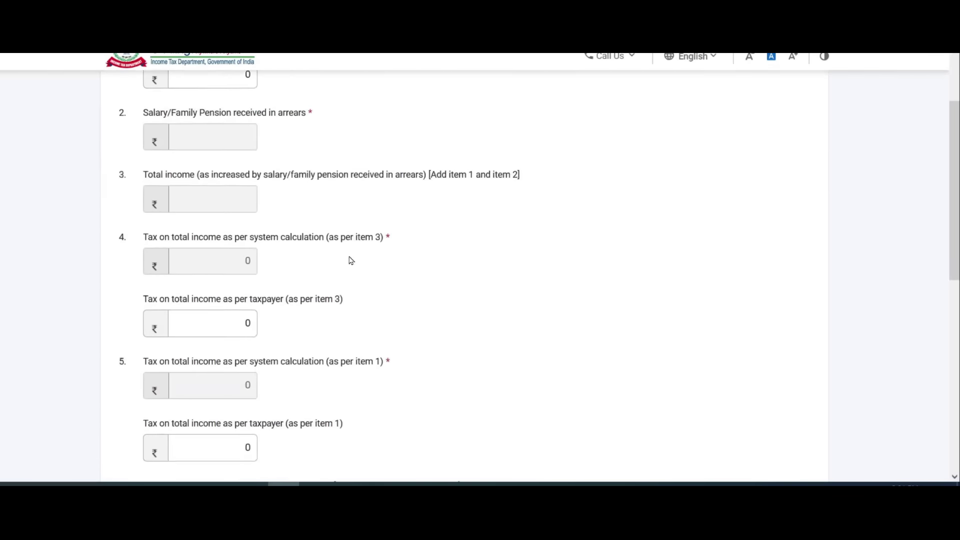
scroll(351, 261, up, 6)
scroll(351, 260, up, 5)
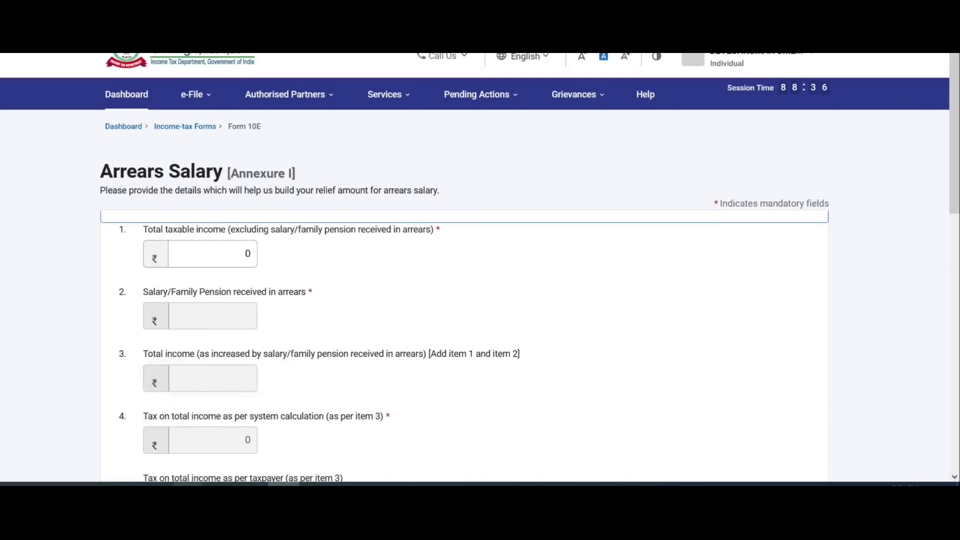
- Switch to the Excel relief workbook and review the figures on the Form 10E Details sheet, then return to the portal form
click(155, 456)
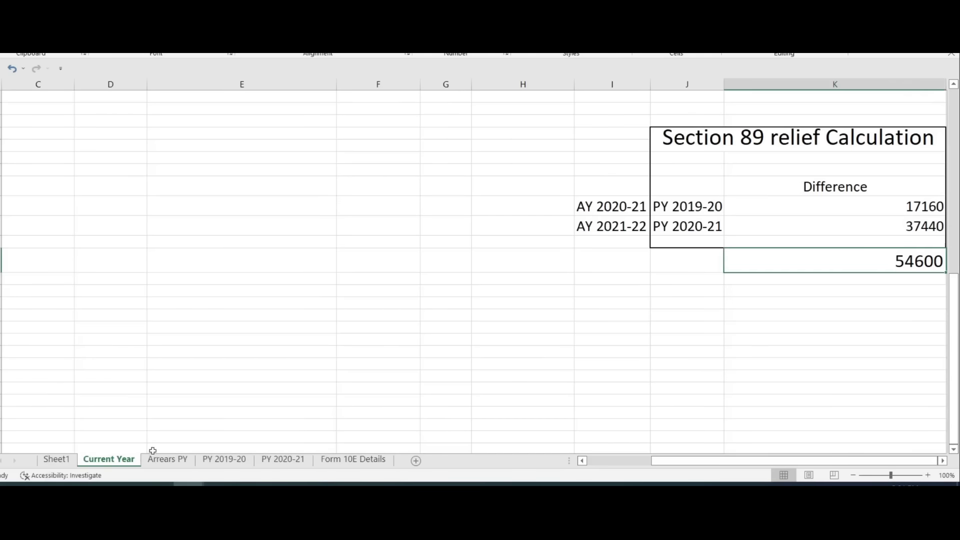
click(356, 460)
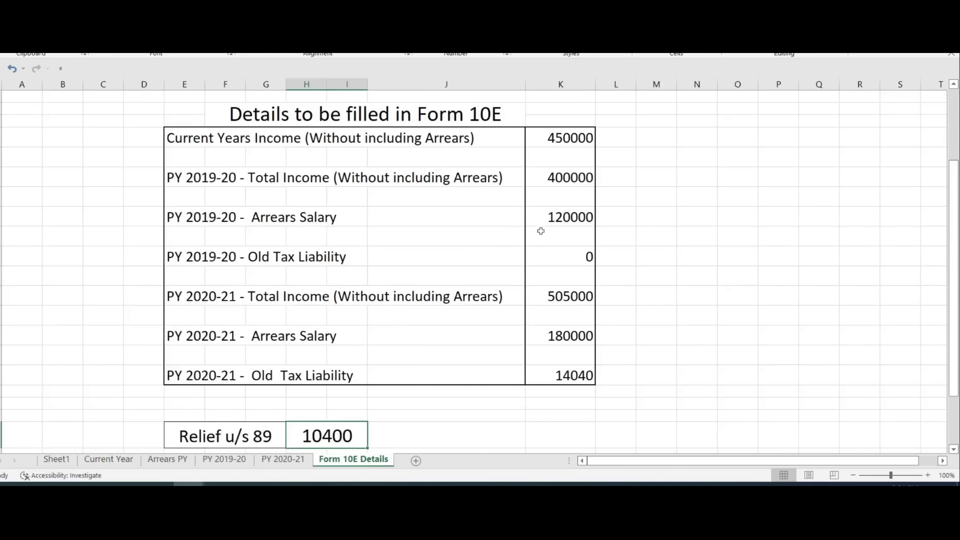
drag(560, 138, 561, 376)
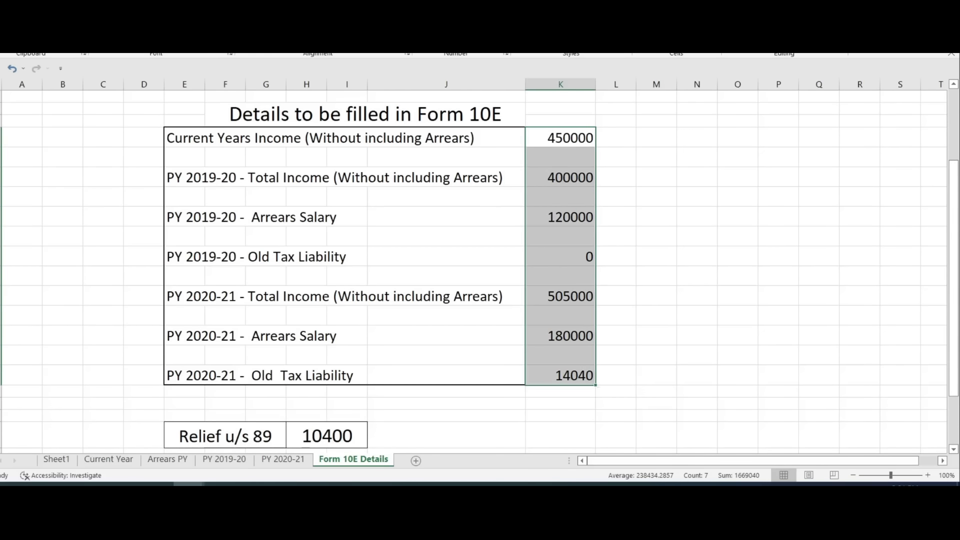
key(alt+Tab)
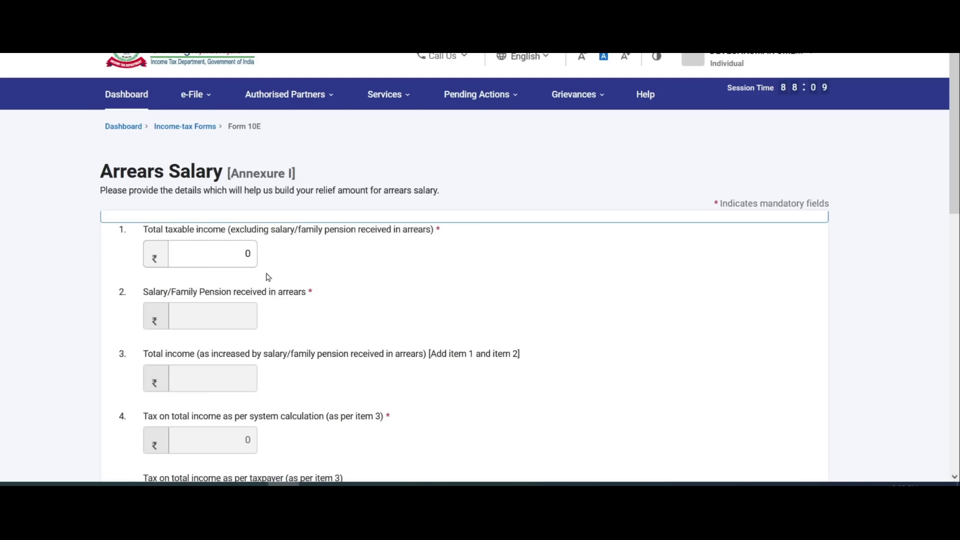
- Set the total taxable income excluding arrears to 4,50,000, taking the current year's income from the Excel details sheet
click(211, 254)
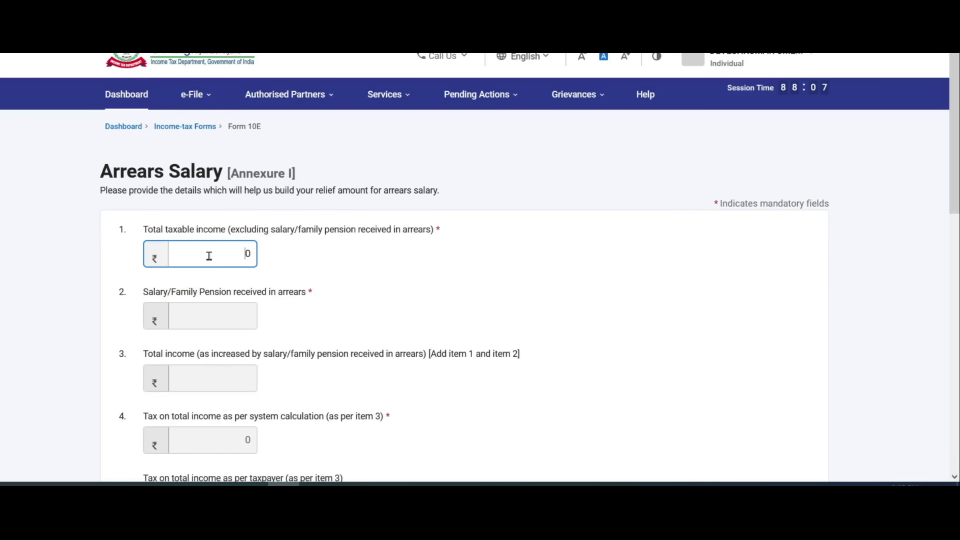
click(121, 441)
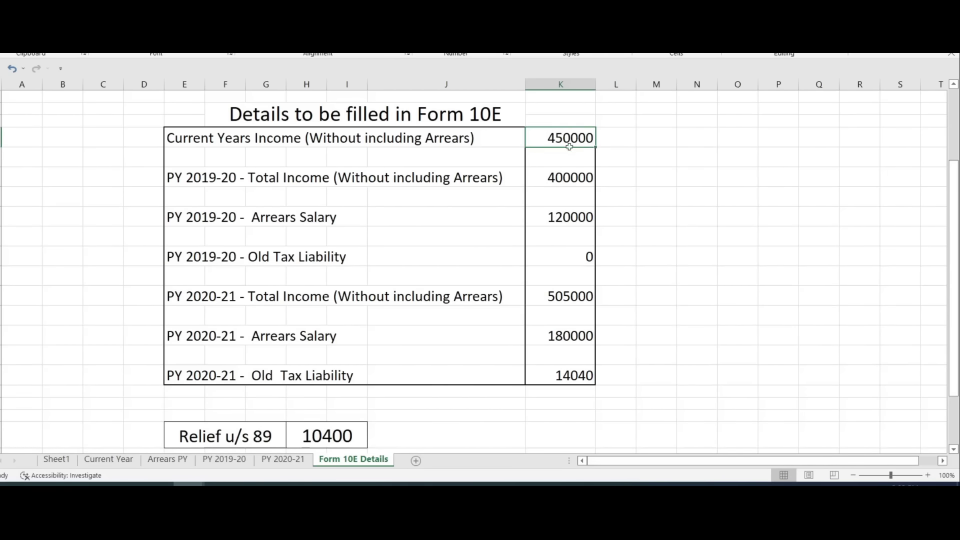
key(alt+Tab)
click(491, 201)
- Start a new Table A entry for salary received in arrears relating to different previous years
scroll(522, 248, down, 1)
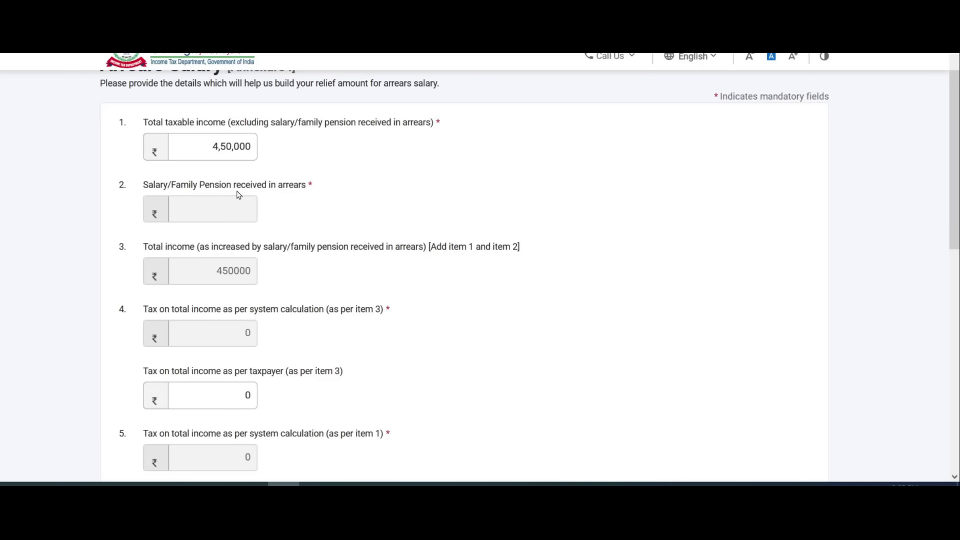
scroll(238, 194, down, 10)
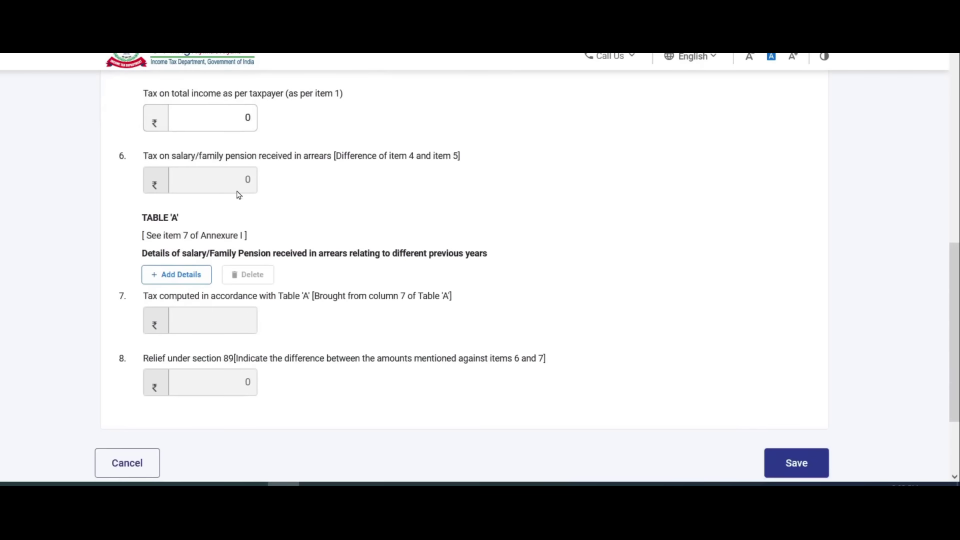
scroll(238, 194, up, 10)
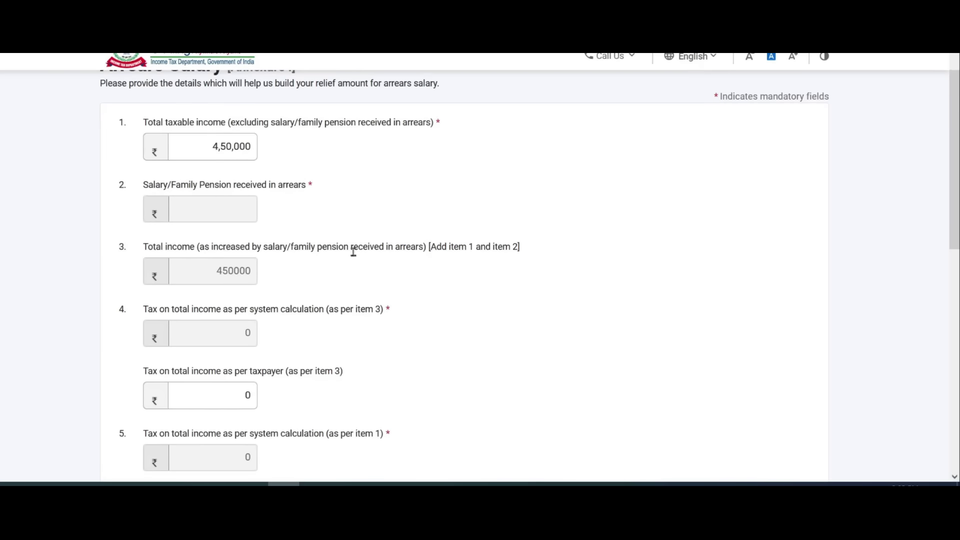
scroll(372, 248, down, 10)
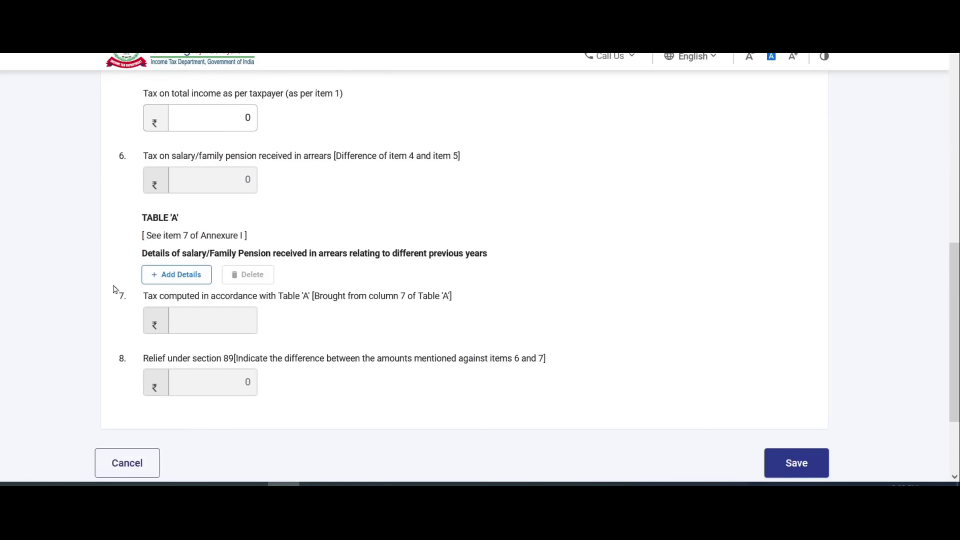
click(178, 275)
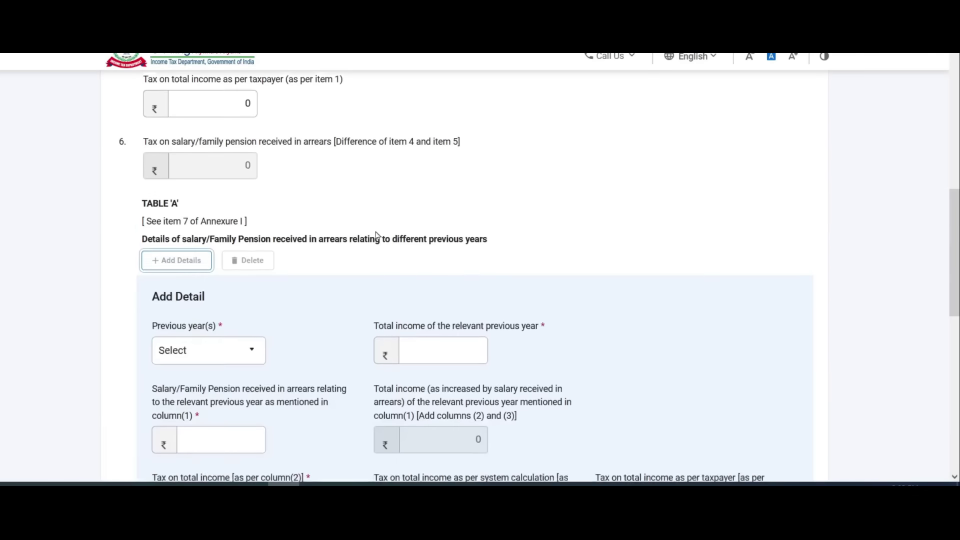
scroll(377, 236, down, 4)
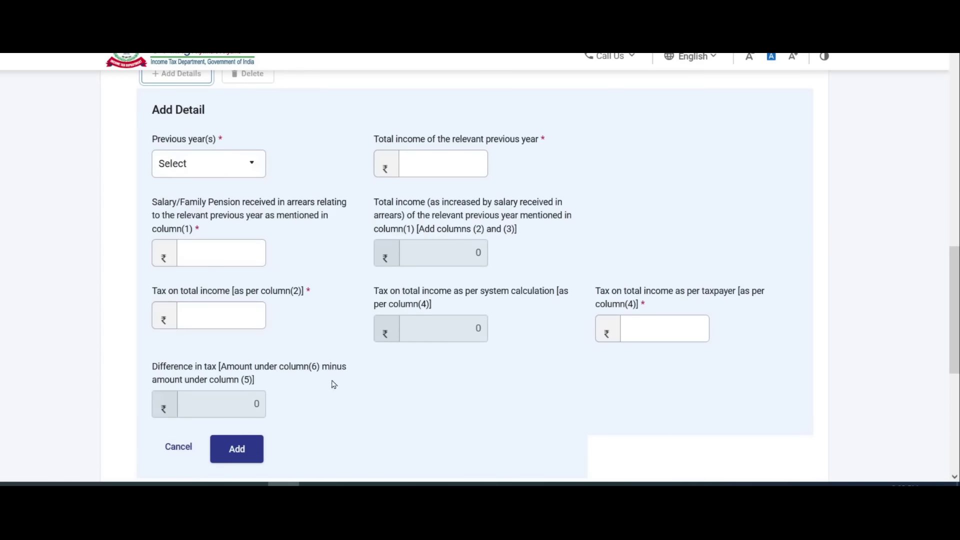
- Check the PY 2019-20 and PY 2020-21 calculation sheets in Excel and select 2019-20 as the entry's previous year
click(240, 166)
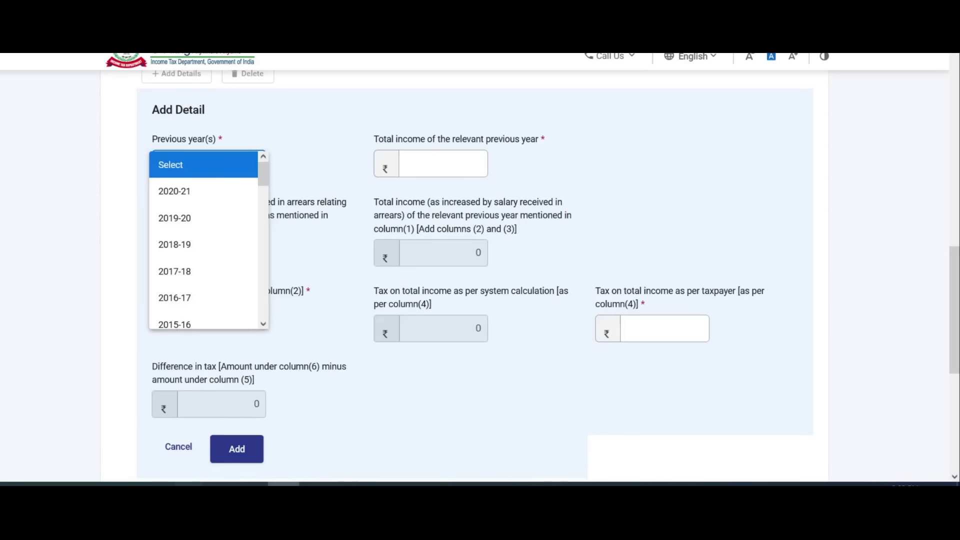
mouse_move(190, 484)
click(109, 466)
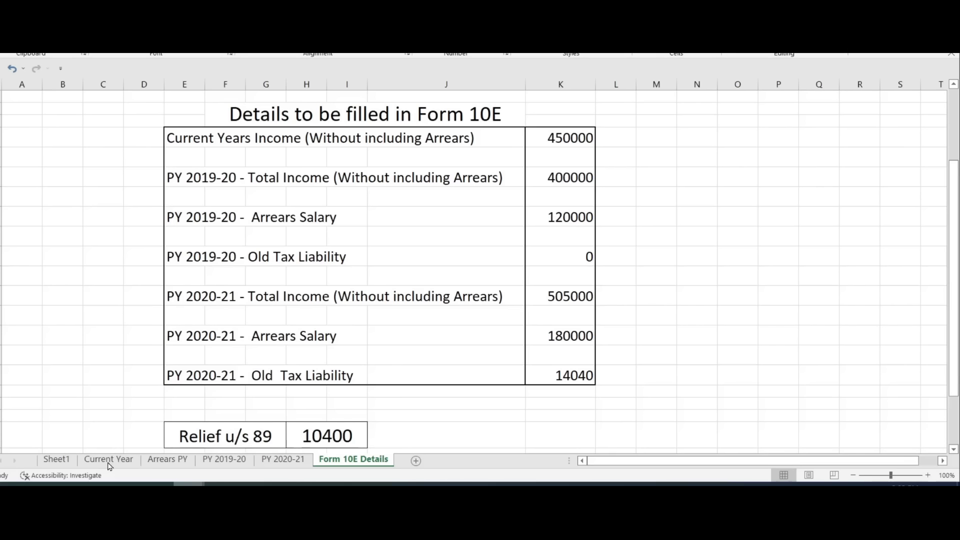
click(225, 460)
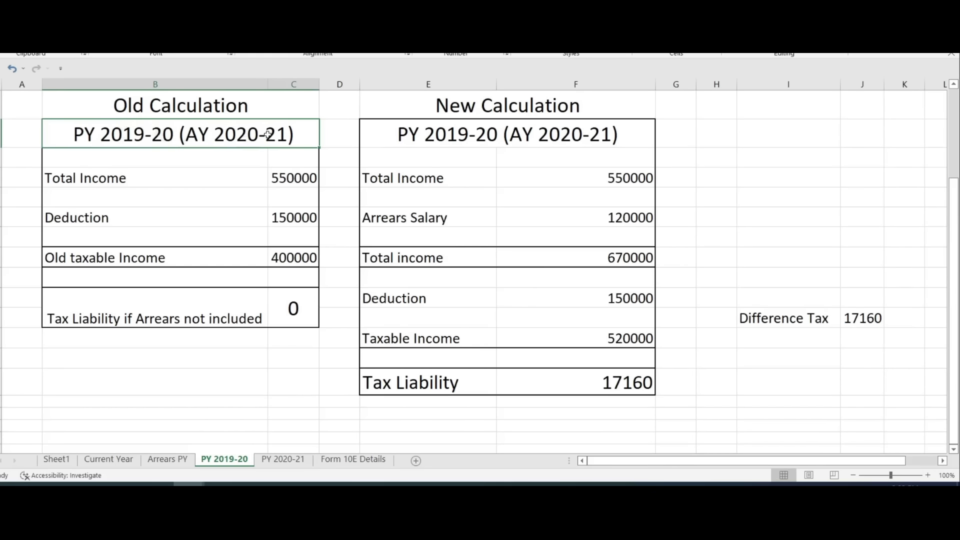
click(283, 459)
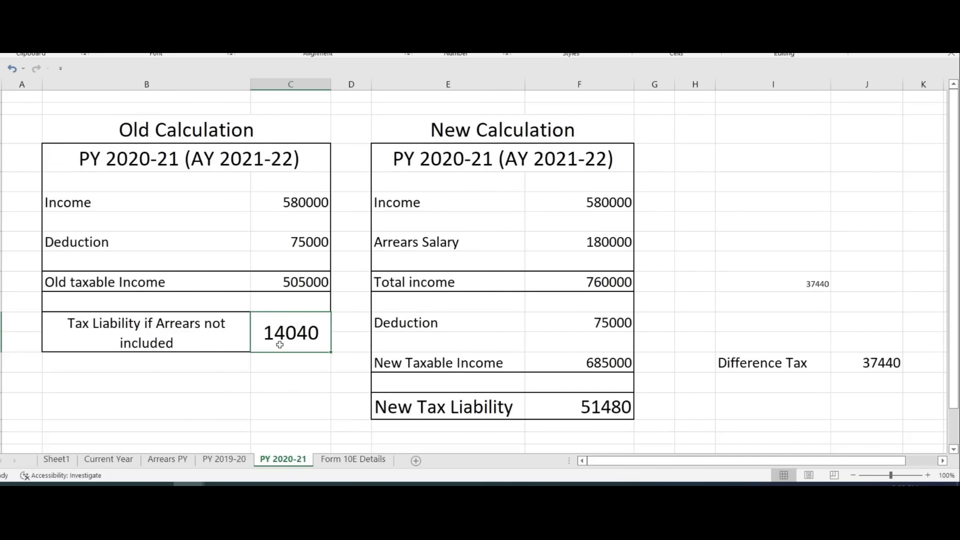
click(224, 459)
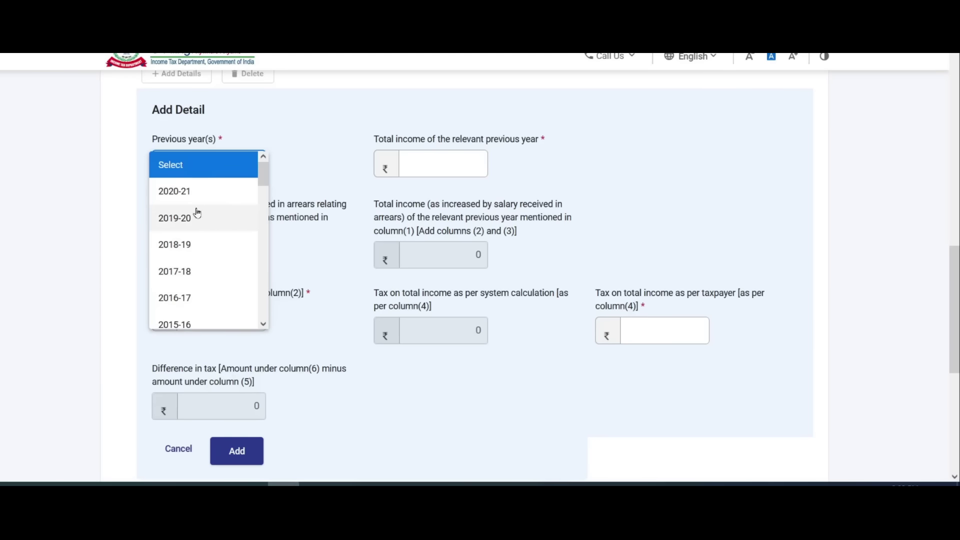
click(179, 222)
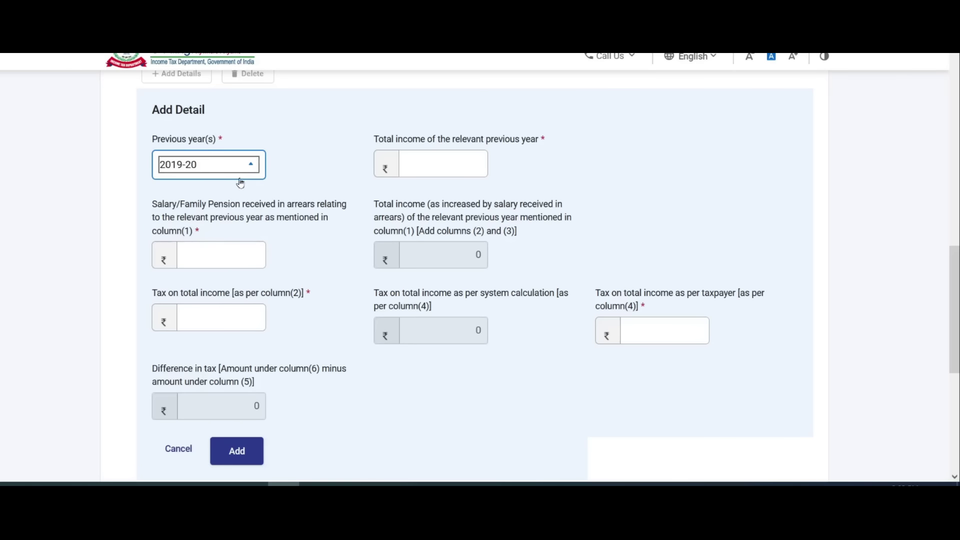
- Enter 185490 as the total income of the relevant previous year
click(439, 162)
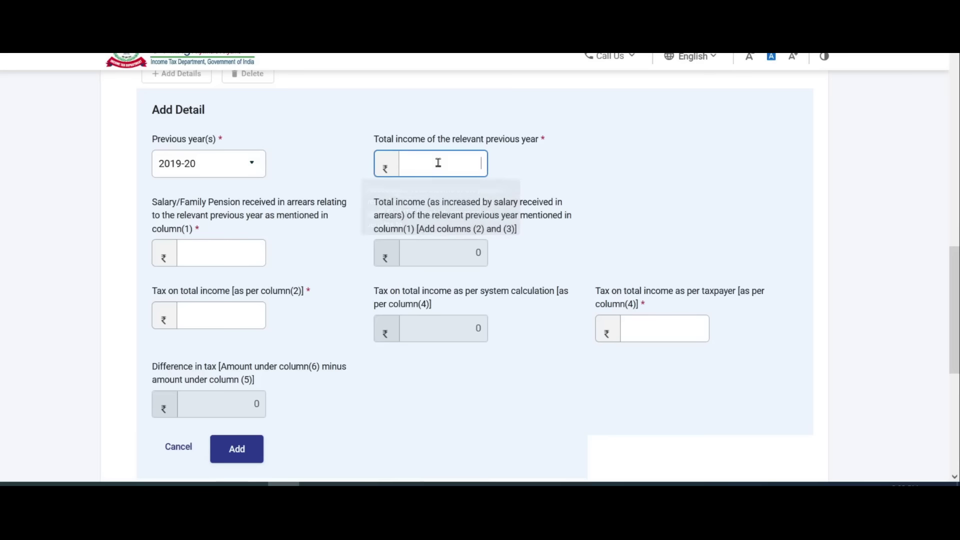
text(185490)
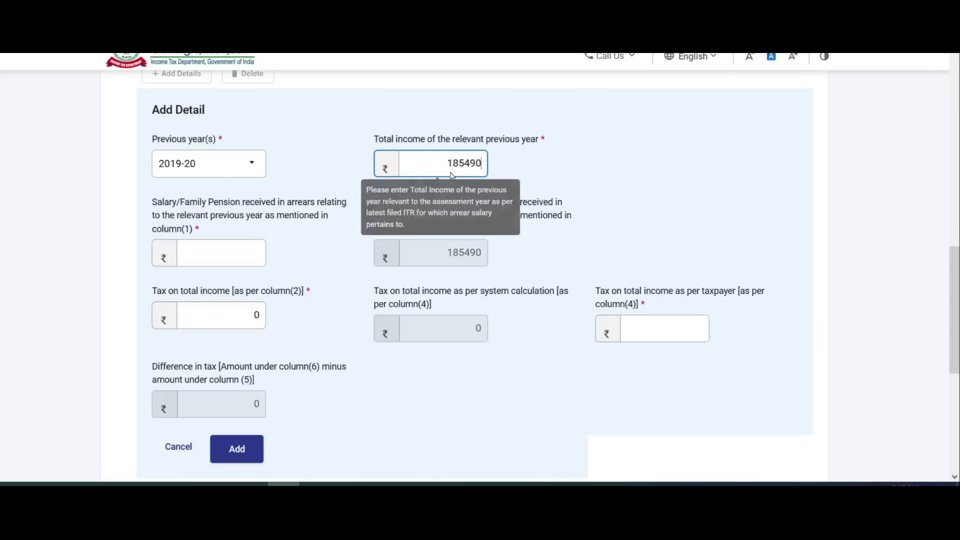
click(500, 176)
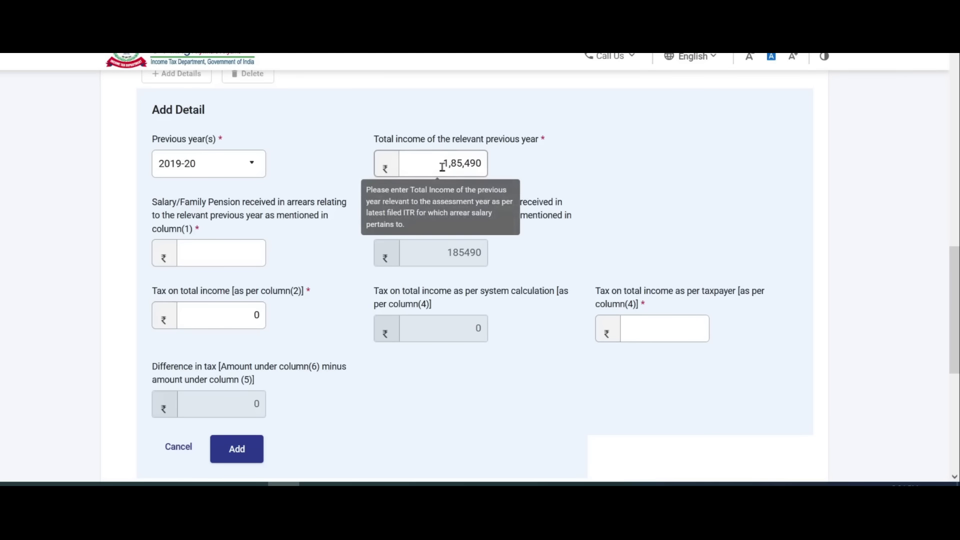
- Look up the PY 2019-20 total income without arrears in the Excel details sheet and set the entry's total income to 4,00,000
mouse_move(190, 485)
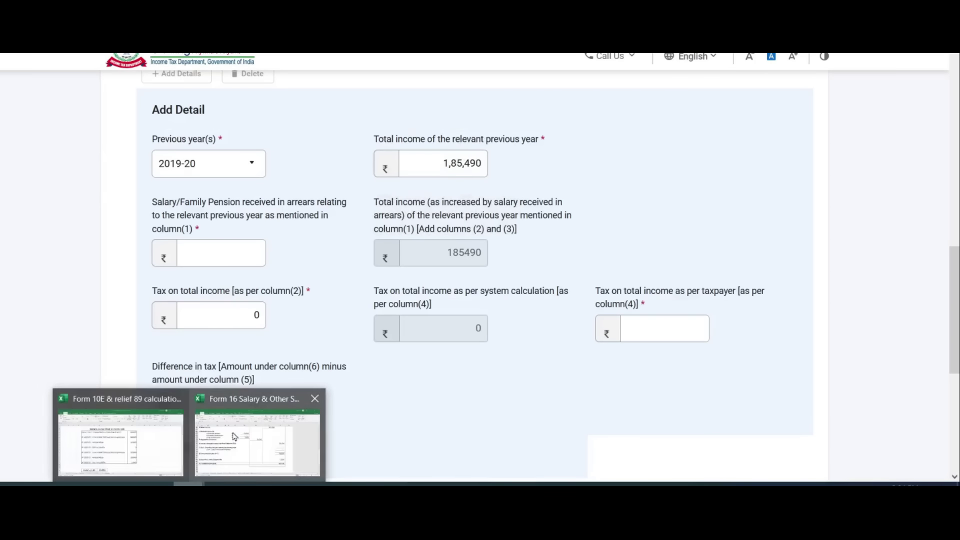
click(202, 417)
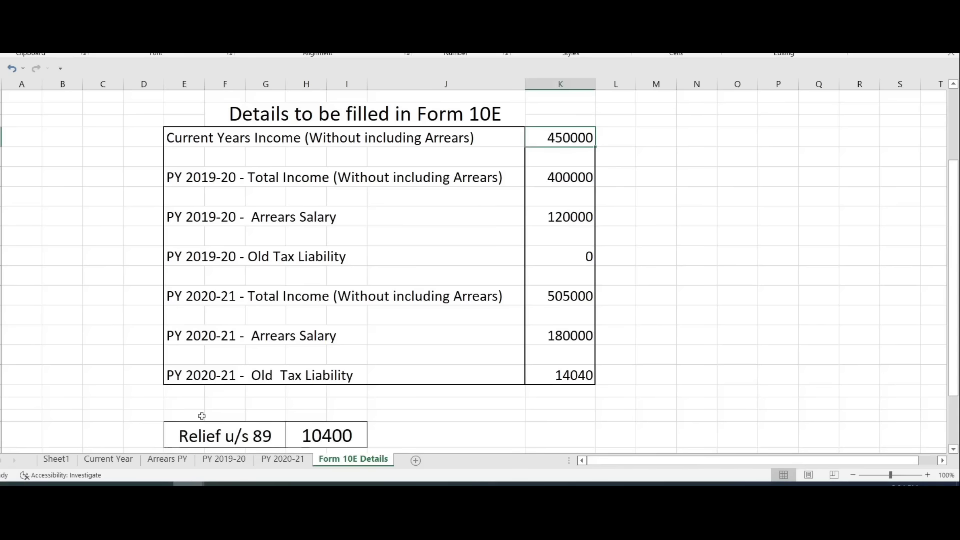
click(565, 180)
click(188, 181)
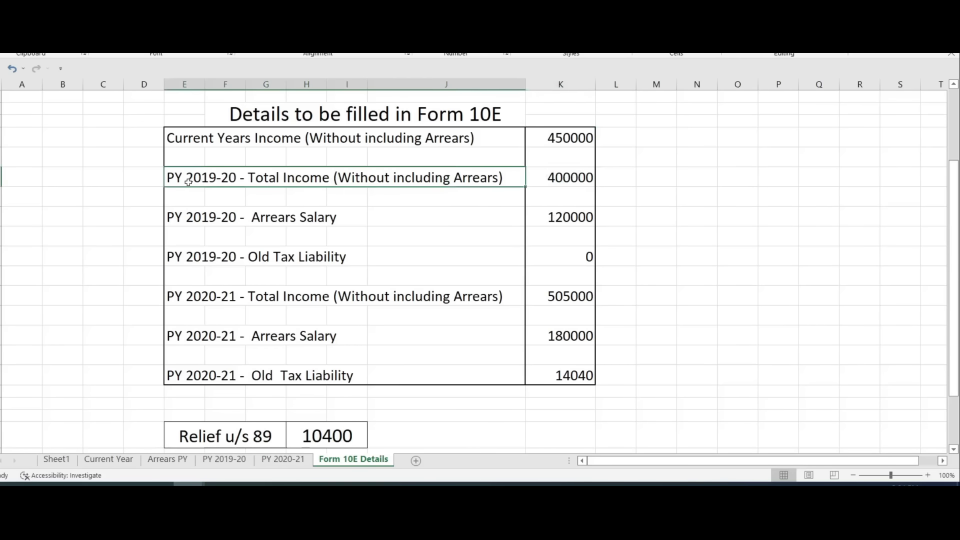
click(560, 178)
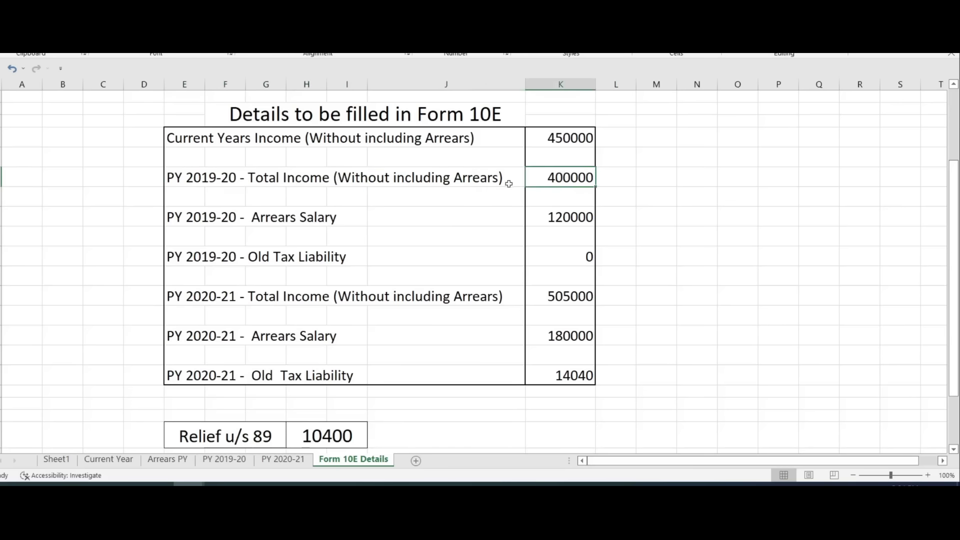
key(alt+Tab)
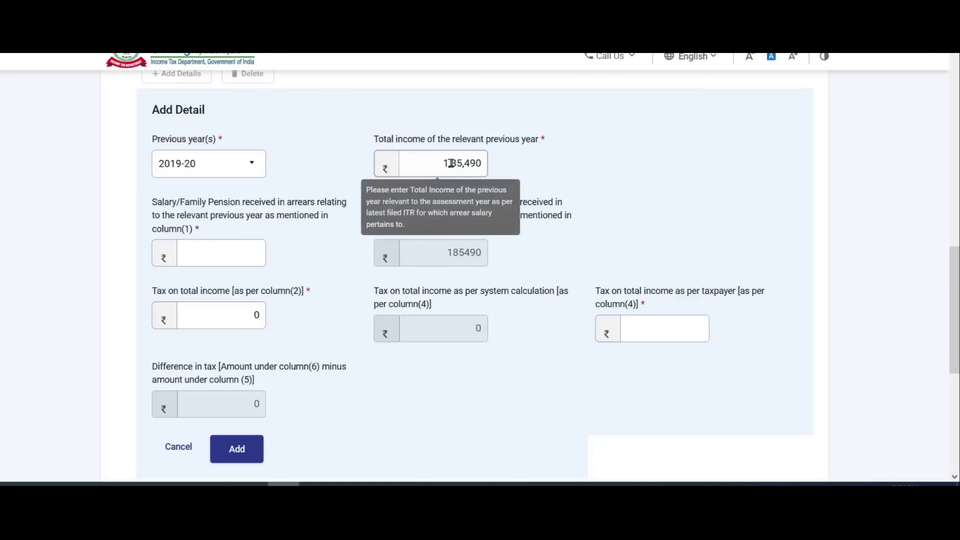
click(448, 162)
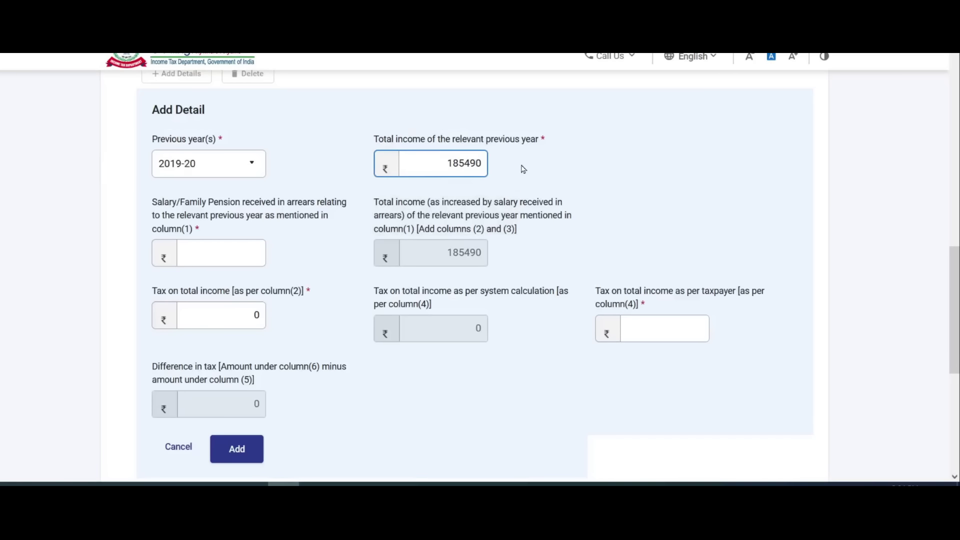
key(ctrl+a)
text(400000)
click(523, 170)
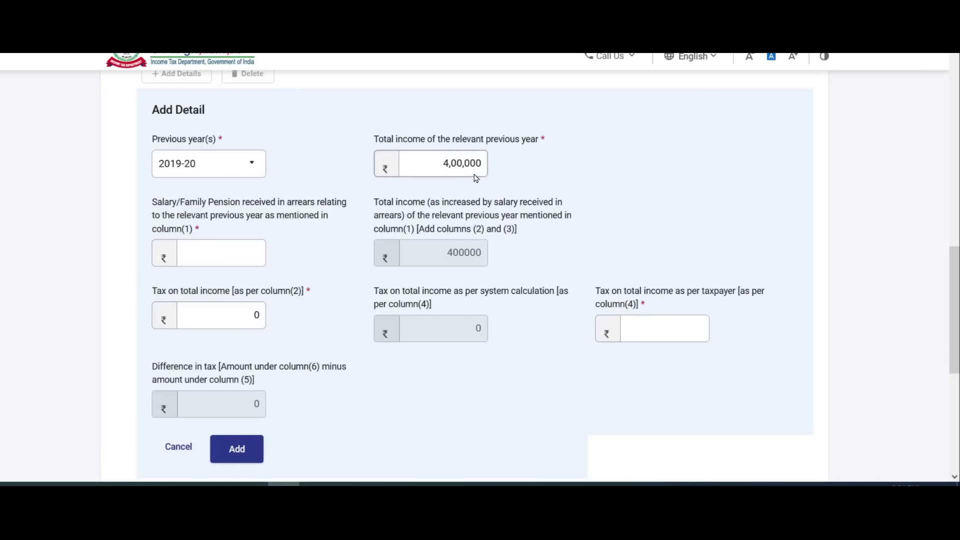
- Look up the PY 2019-20 arrears salary in the Excel details sheet and set the entry's salary received in arrears to 120000
click(219, 249)
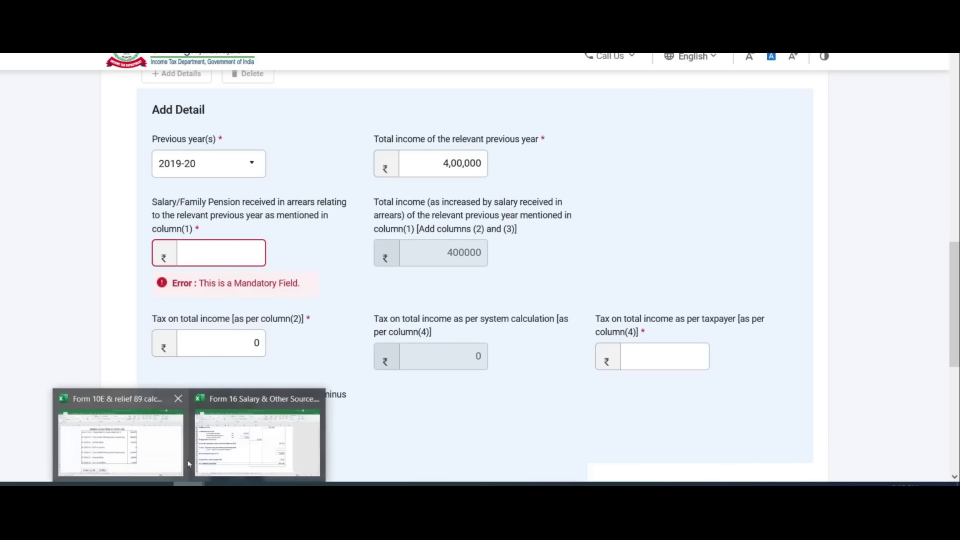
click(125, 435)
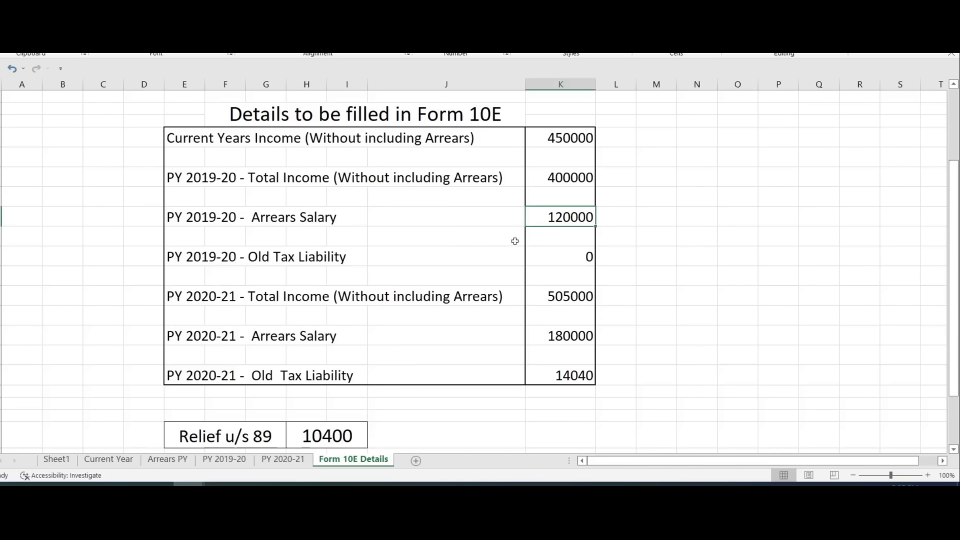
click(285, 481)
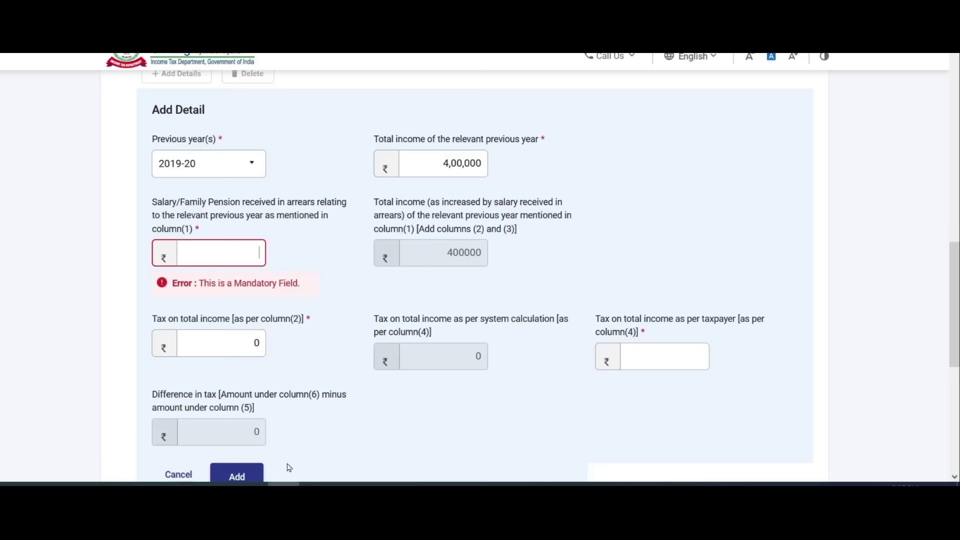
text(120000)
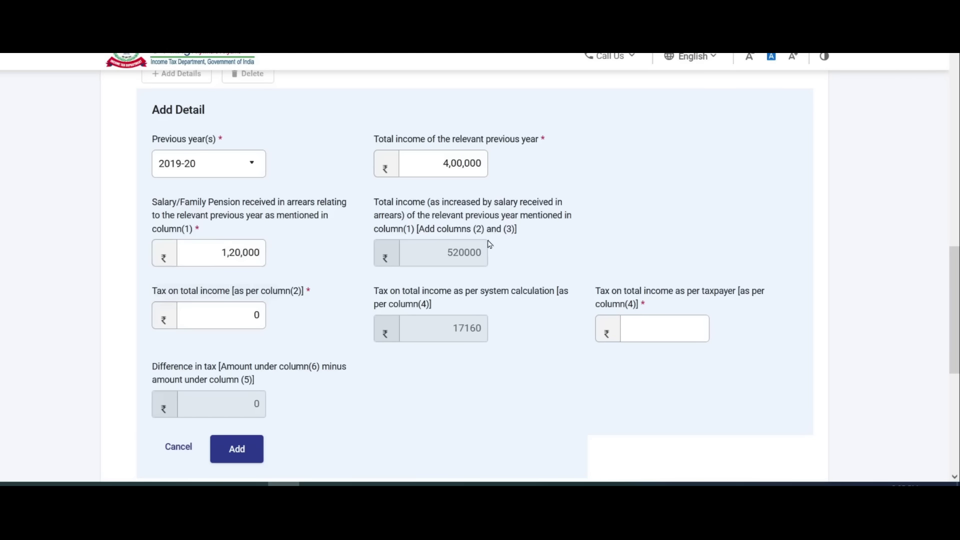
- Look up the PY 2019-20 old tax liability in the Excel details sheet and set the entry's tax on total income to 0
scroll(490, 244, down, 2)
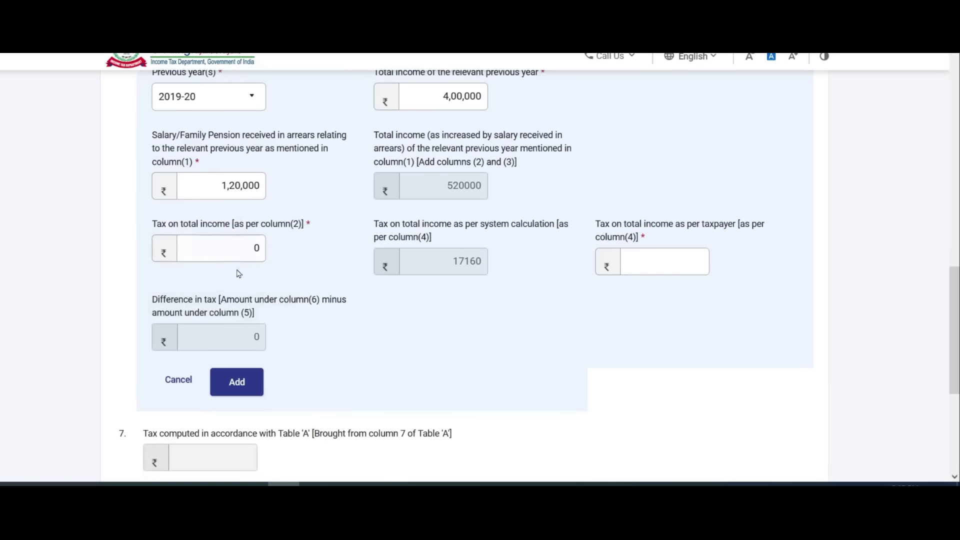
click(232, 244)
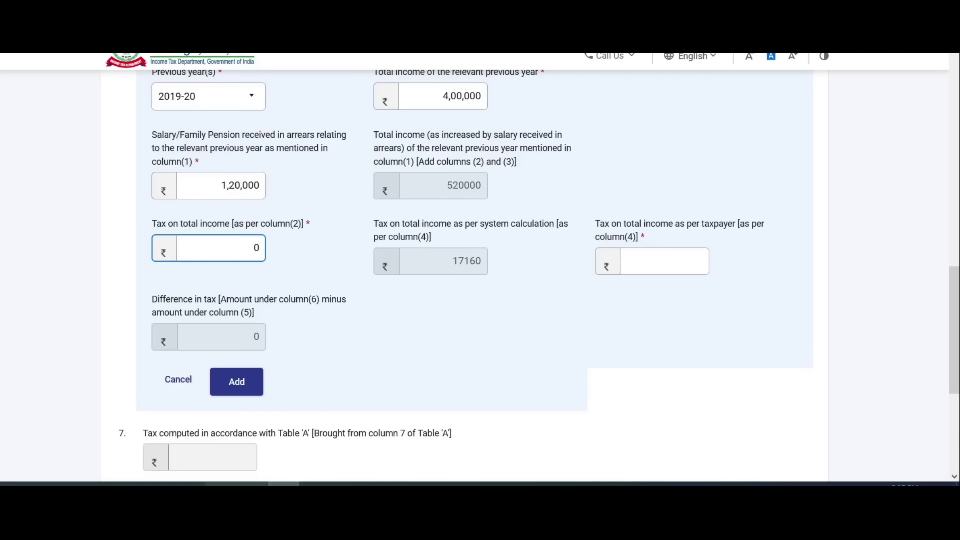
click(188, 485)
click(153, 448)
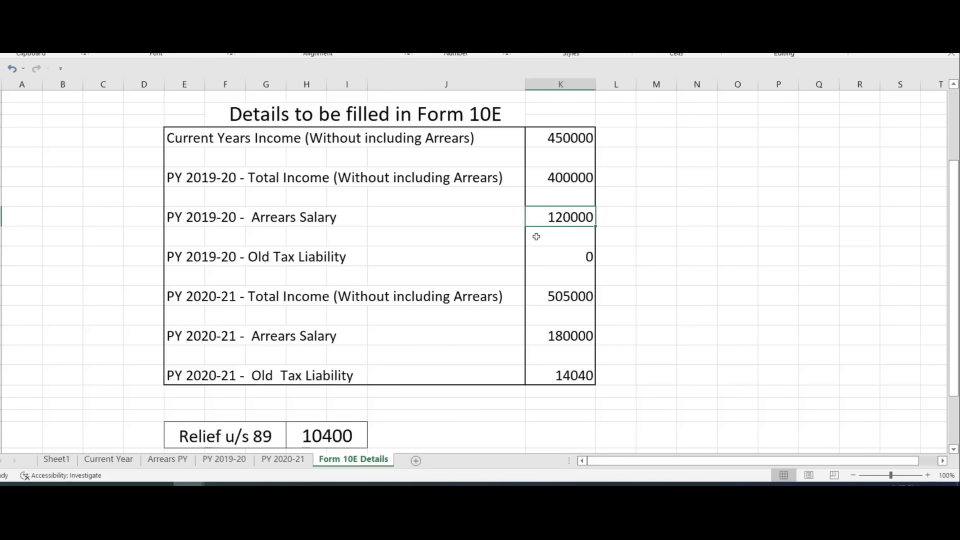
click(574, 253)
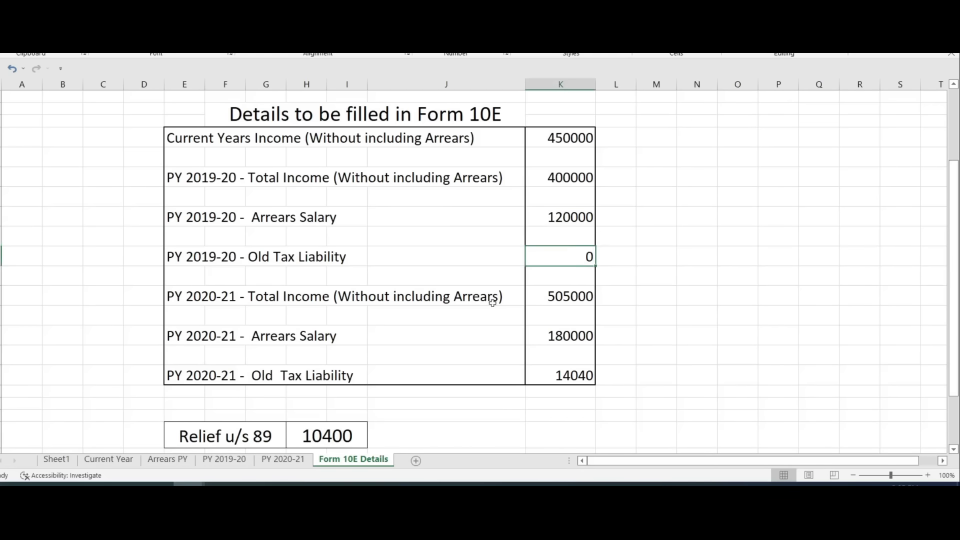
click(285, 485)
click(246, 248)
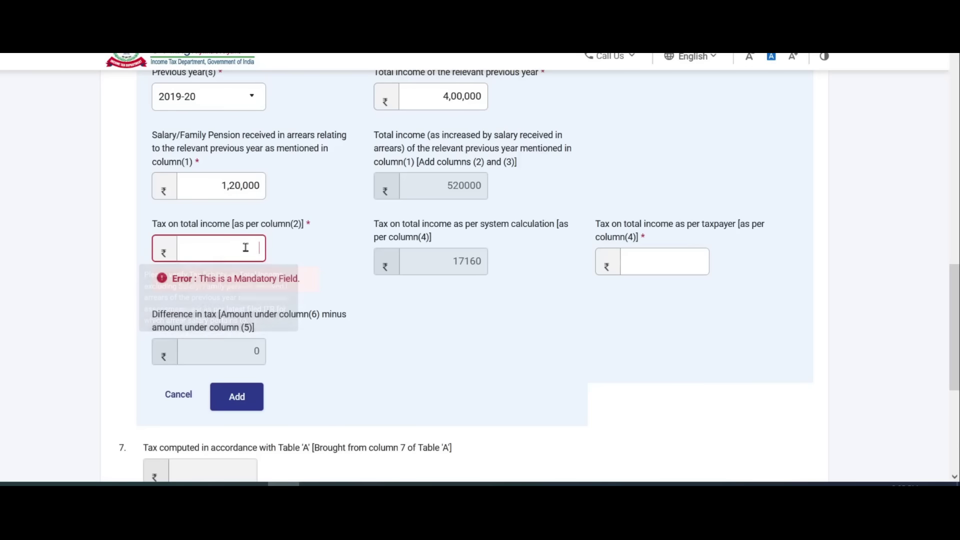
text(0)
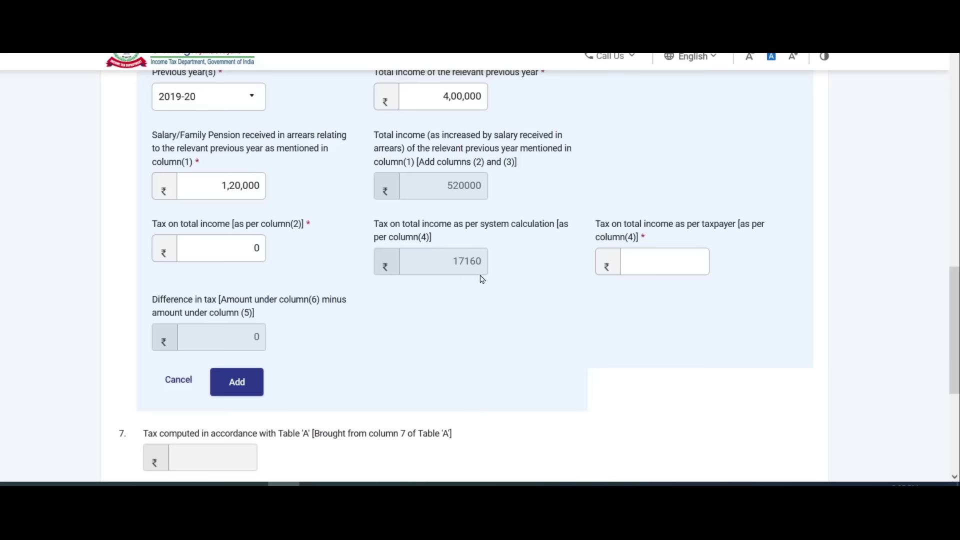
- Switch to Excel and check the new tax liability including arrears on the PY 2019-20 calculation sheet
mouse_move(190, 484)
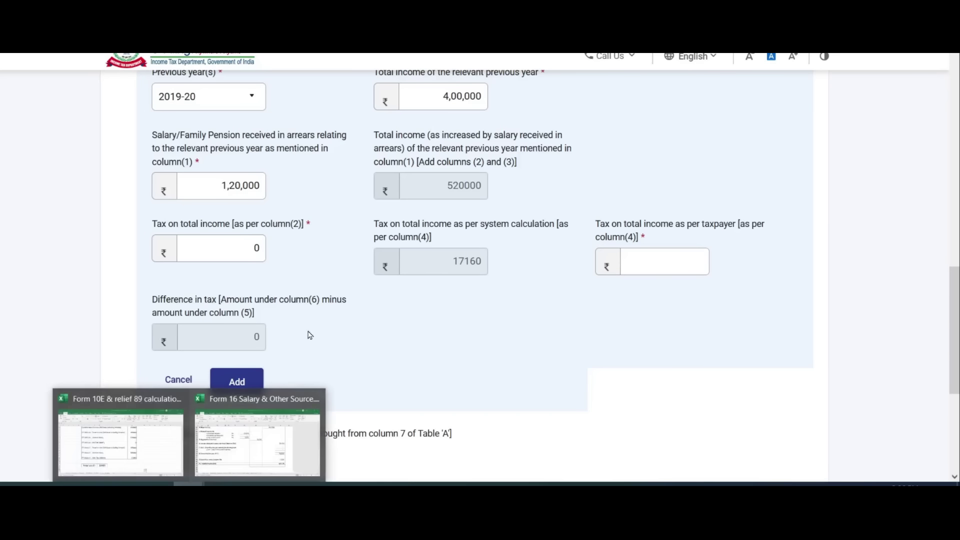
click(233, 433)
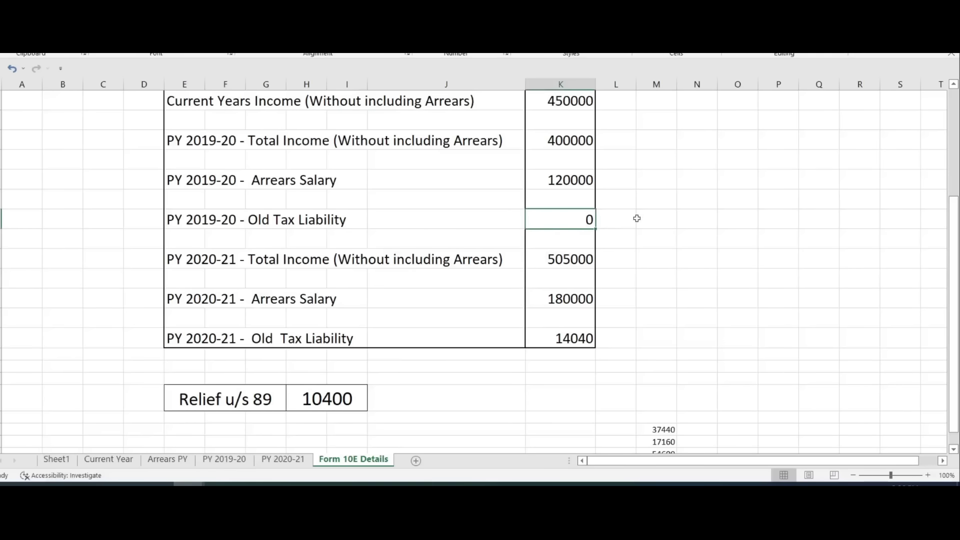
click(225, 460)
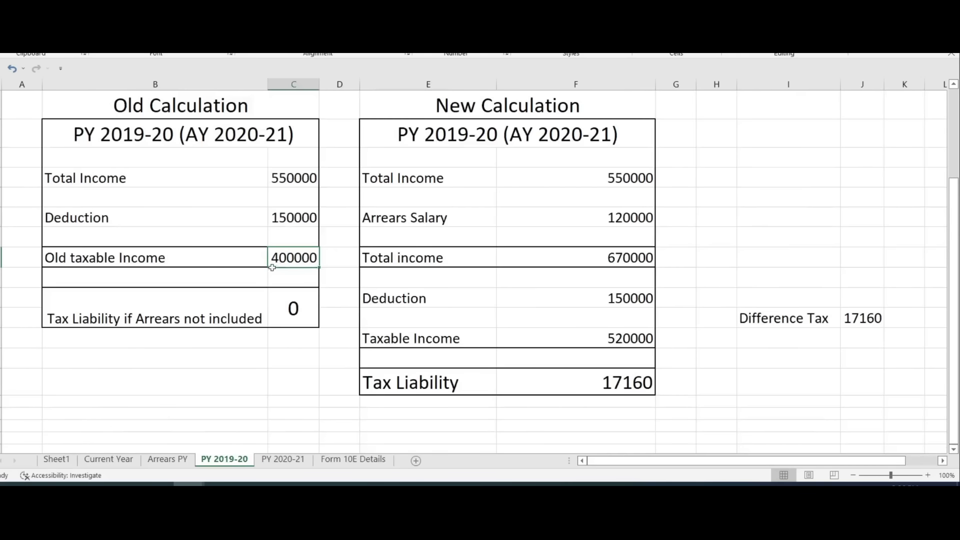
click(631, 381)
scroll(632, 381, down, 1)
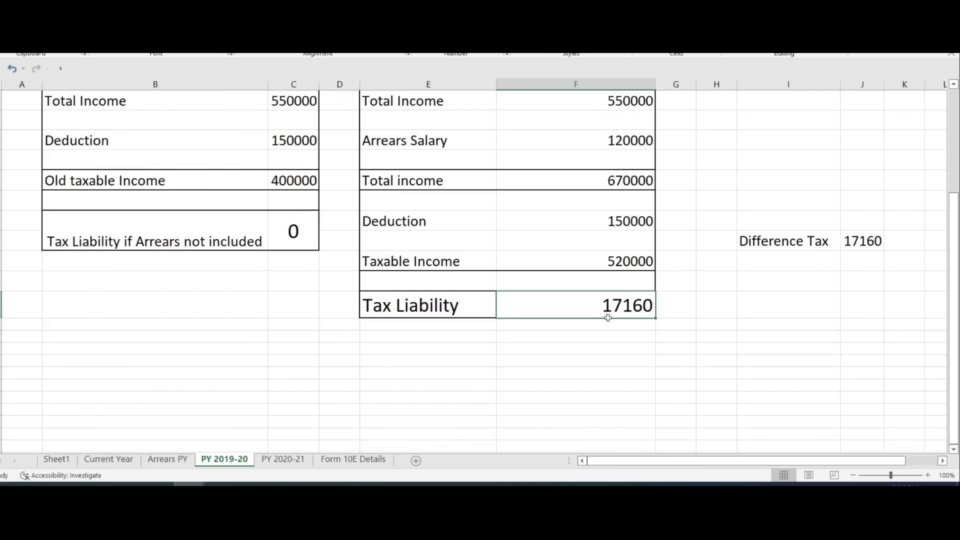
scroll(615, 325, up, 1)
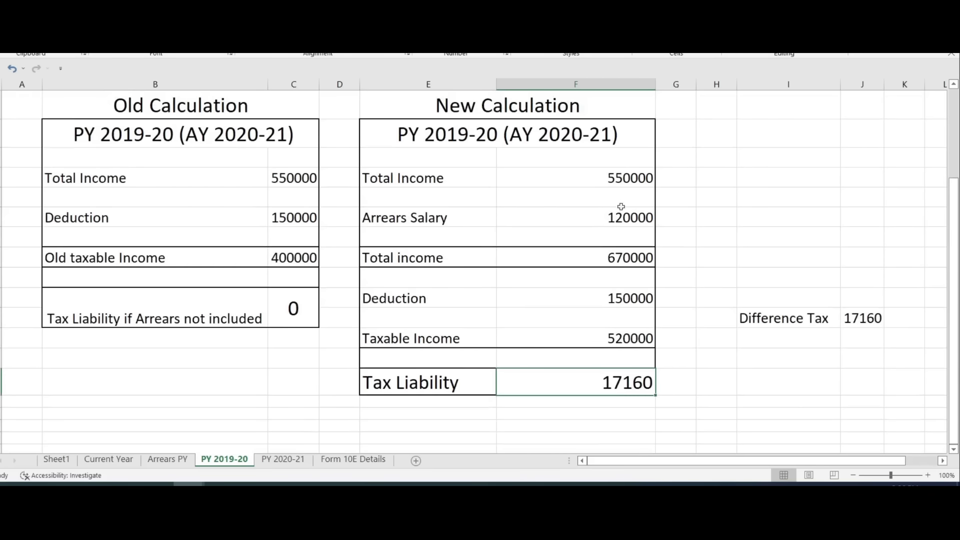
- Back in the Form 10E page, set the tax on total income as per taxpayer to 17,160 and add the 2019-20 entry to Table A
click(284, 485)
mouse_move(478, 264)
click(604, 262)
text(1)
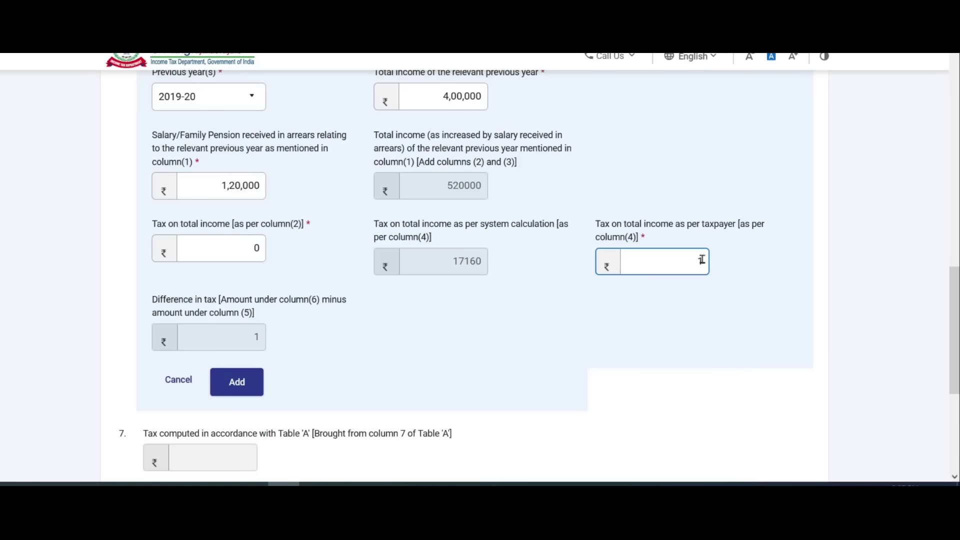
text(7,160)
click(571, 287)
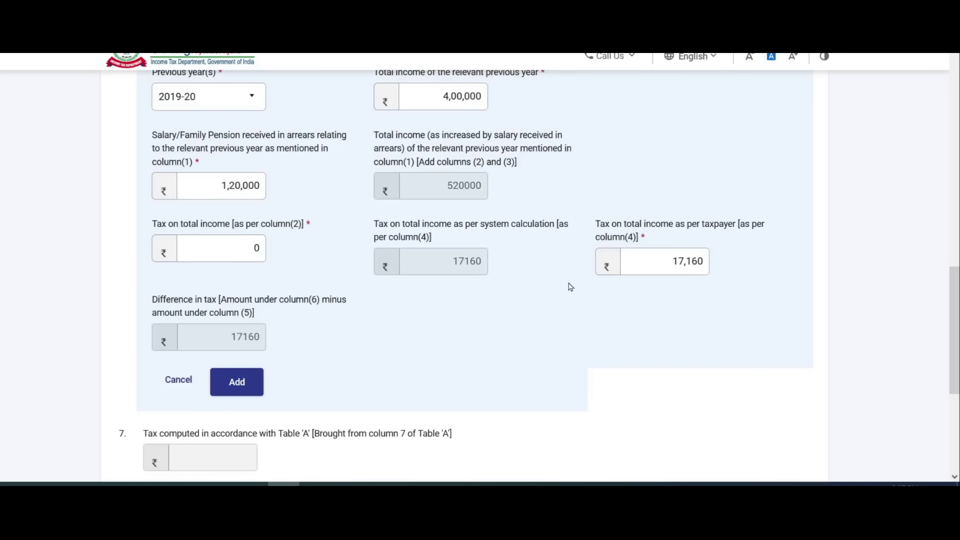
click(231, 386)
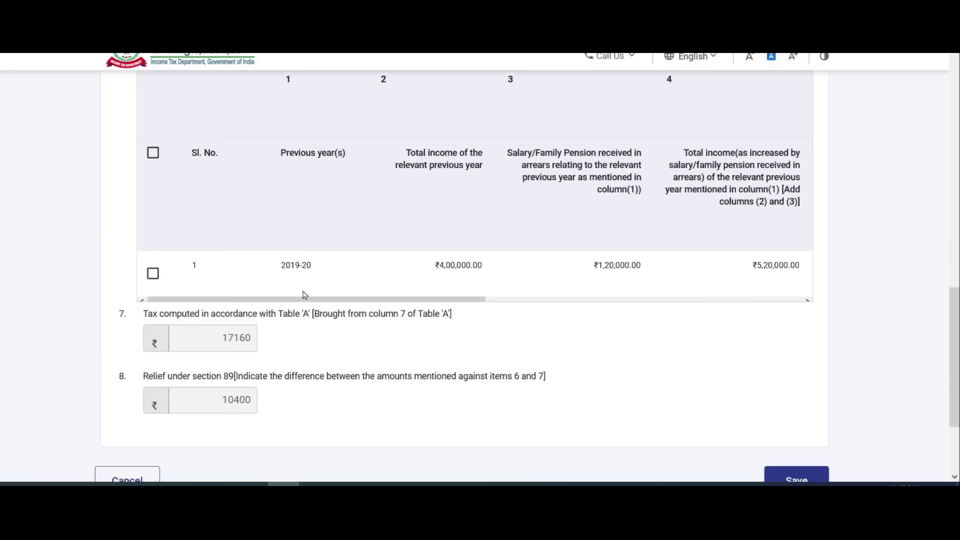
drag(317, 299, 271, 309)
scroll(300, 225, up, 3)
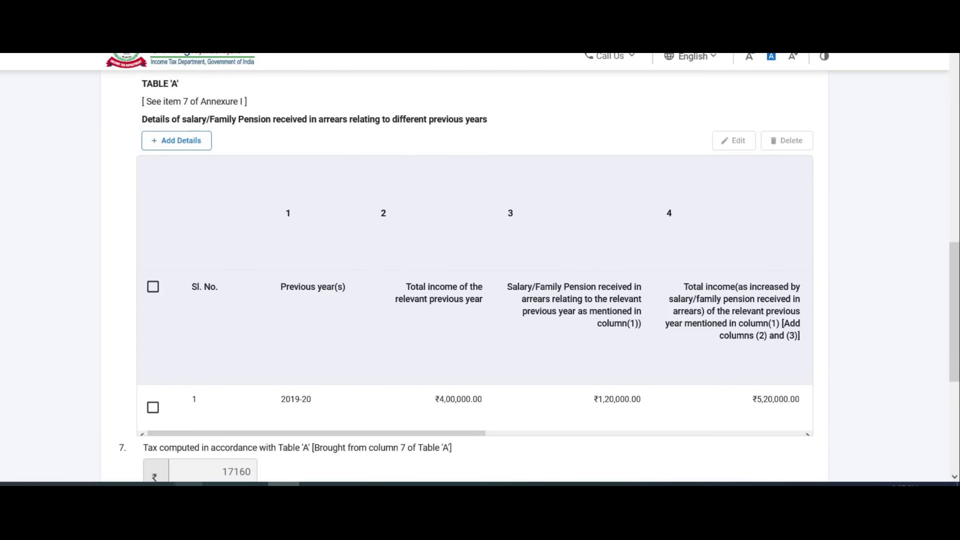
- Review the PY 2020-21 rows of the Form 10E details sheet and the PY 2020-21 calculation sheet in Excel
mouse_move(189, 484)
click(141, 448)
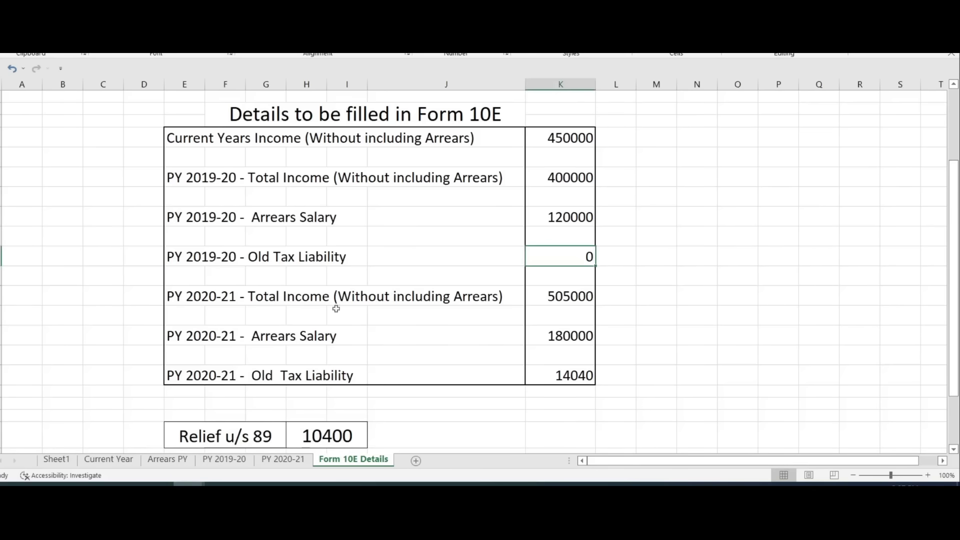
click(243, 294)
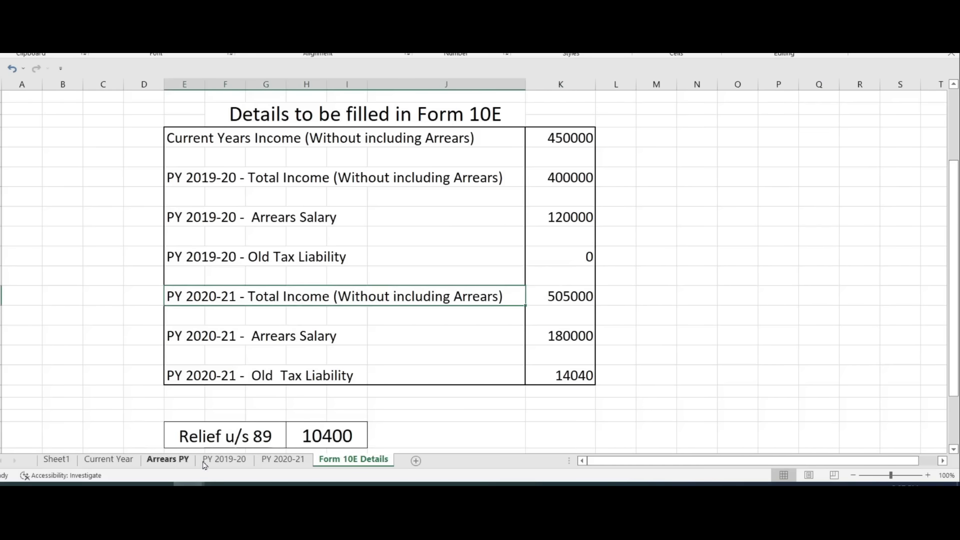
click(290, 462)
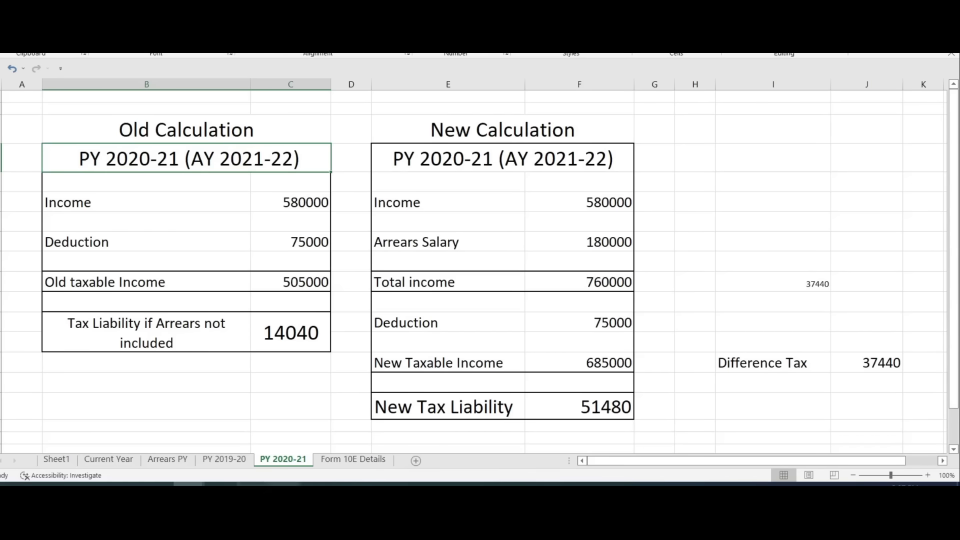
click(284, 485)
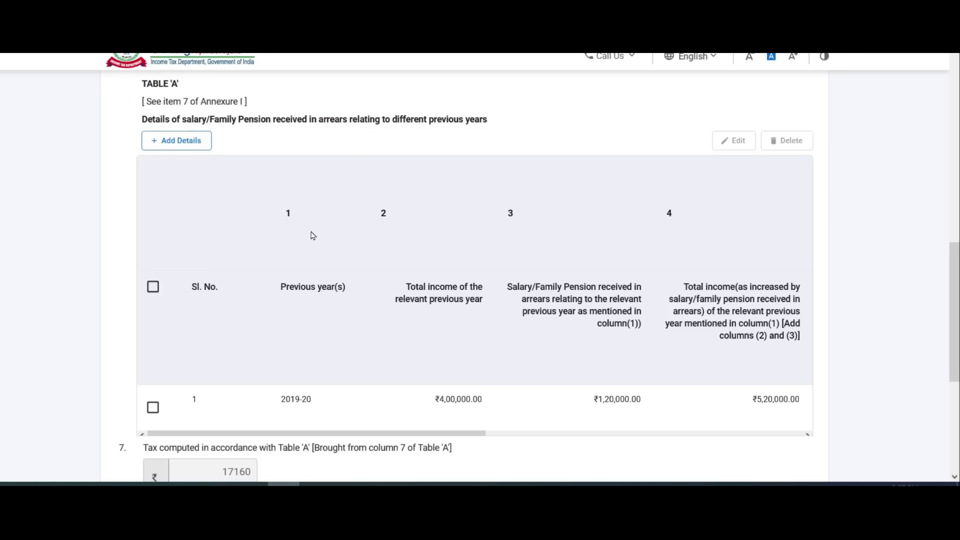
- Start another Table A entry and select 2020-21 as its previous year
scroll(313, 236, up, 1)
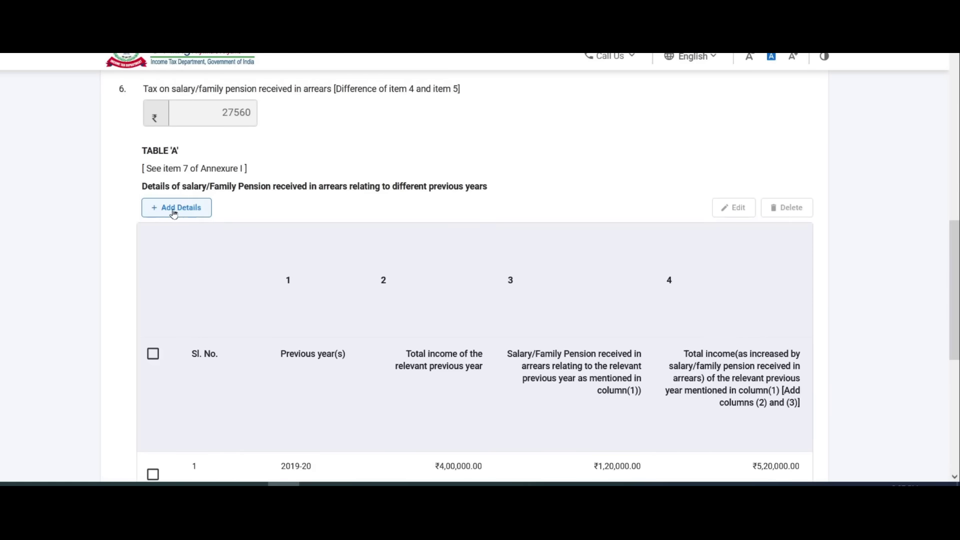
click(189, 214)
scroll(262, 216, down, 2)
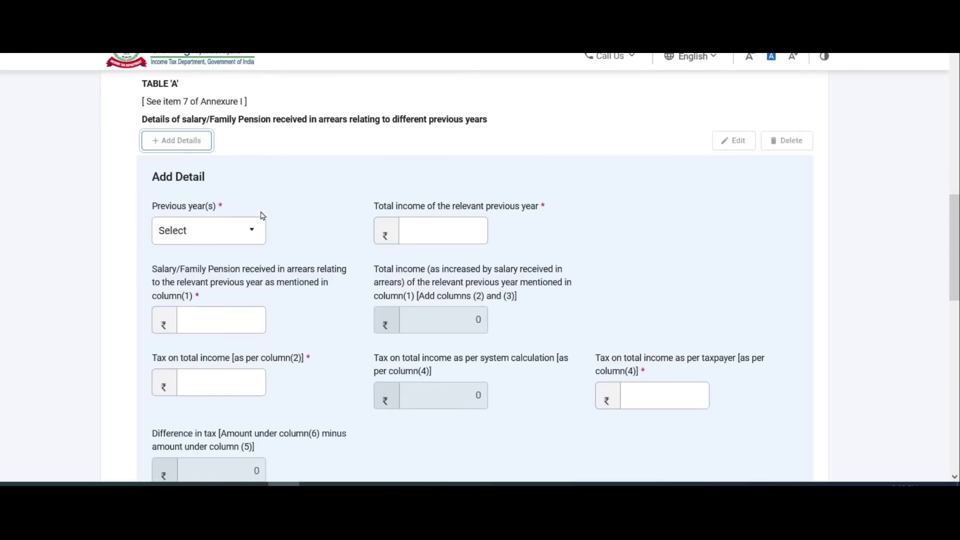
click(226, 164)
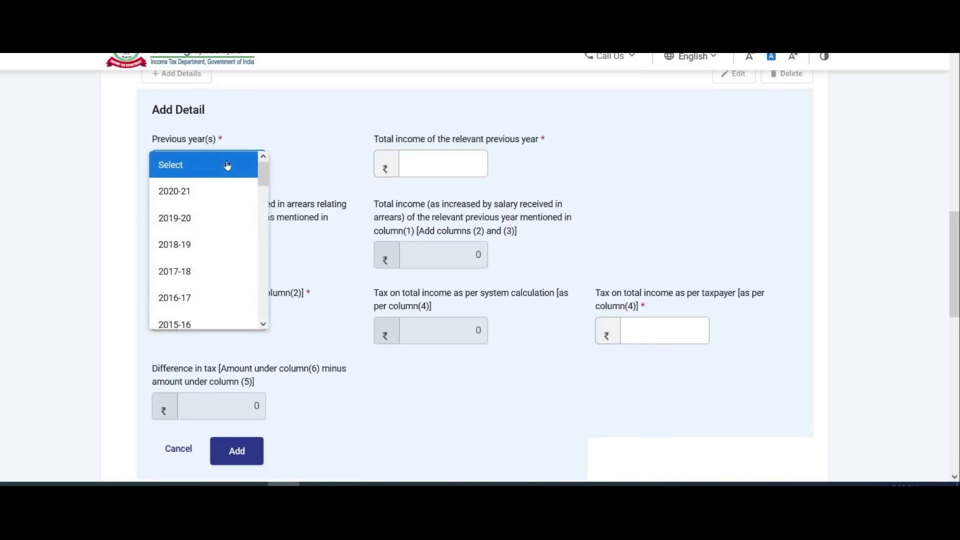
click(190, 194)
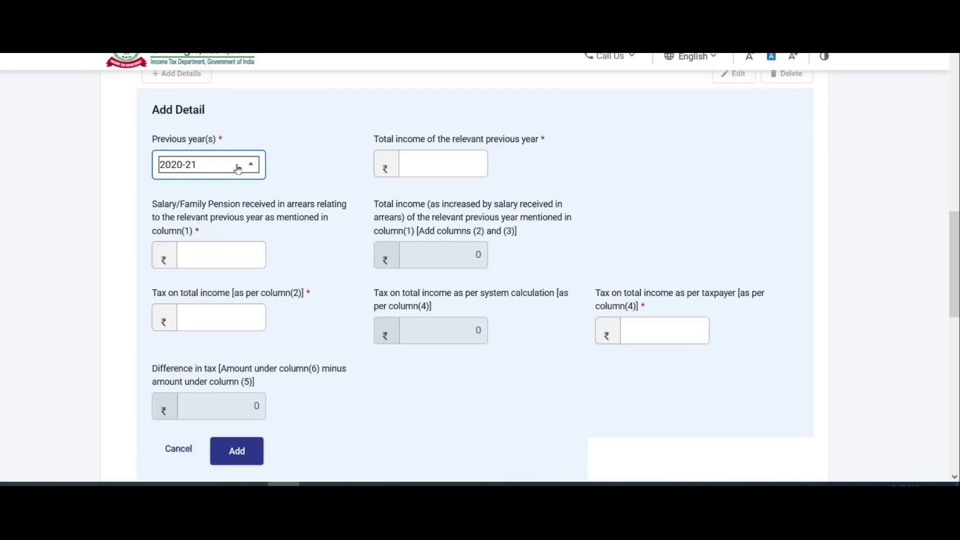
- Look up the PY 2020-21 total income without arrears in the Excel details sheet and set the entry's total income to 5,05,000
click(455, 156)
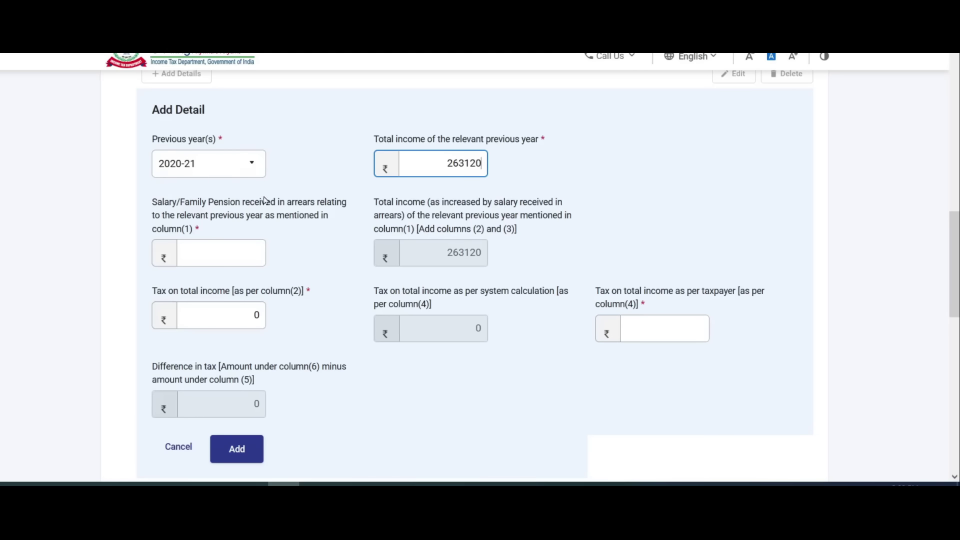
click(354, 158)
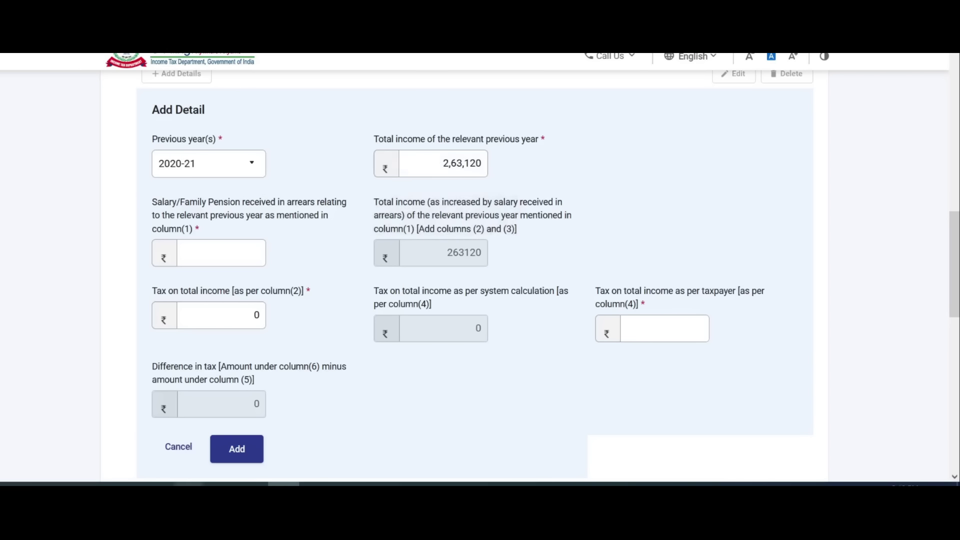
click(258, 435)
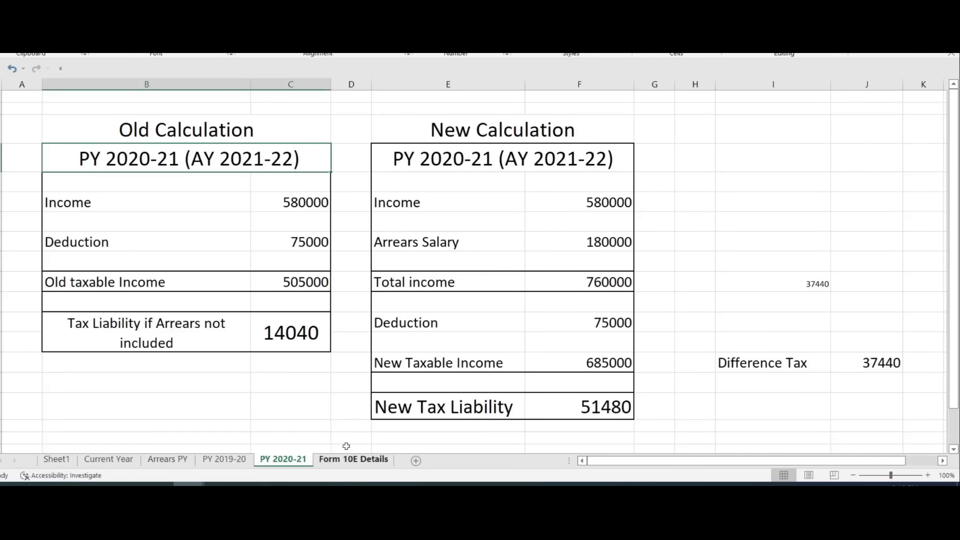
click(355, 460)
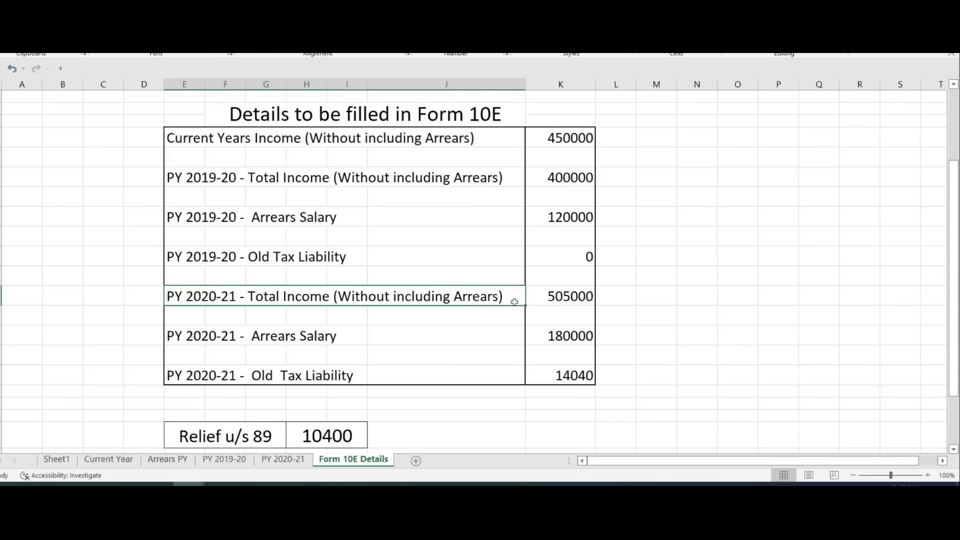
click(578, 297)
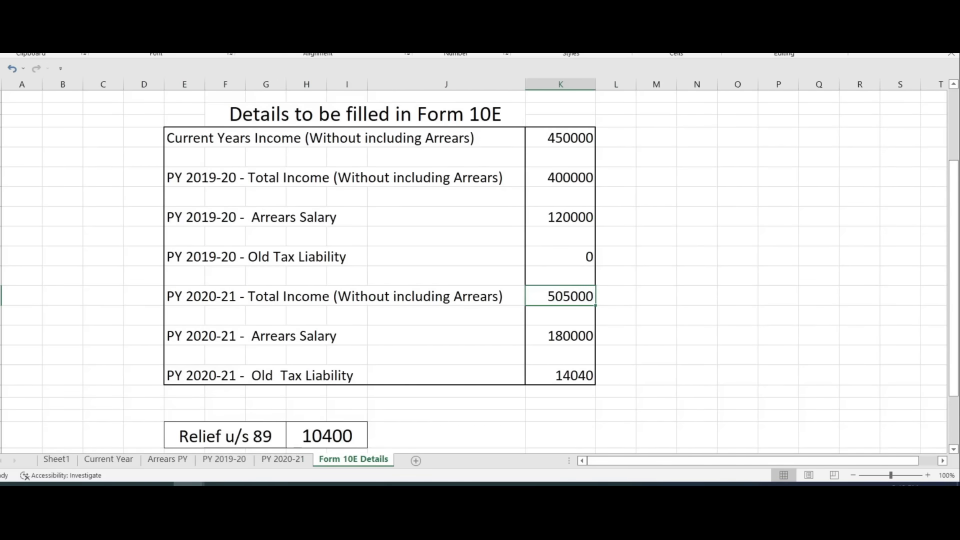
click(284, 484)
click(444, 161)
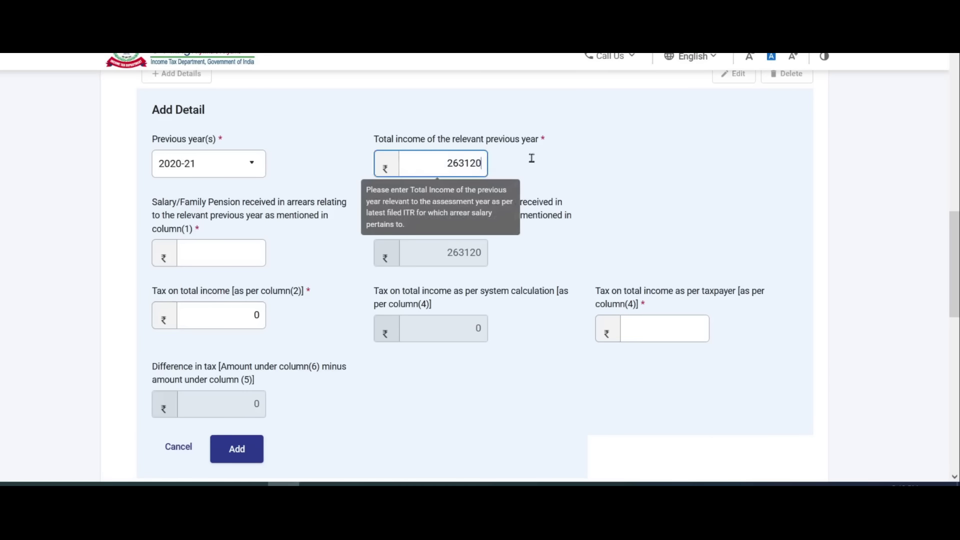
key(BackSpace)
key(BackSpace)
key(BackSpace)
key(BackSpace)
key(BackSpace)
key(BackSpace)
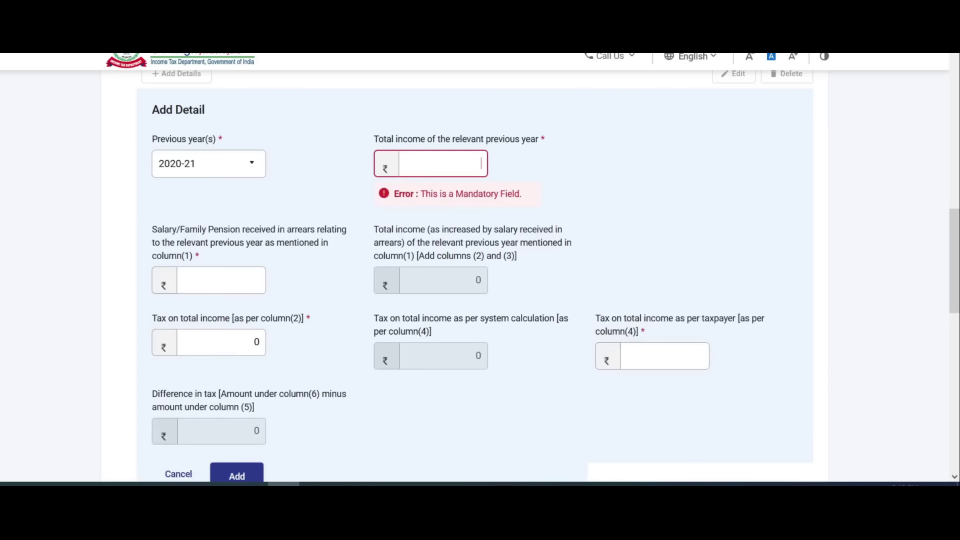
text(505000)
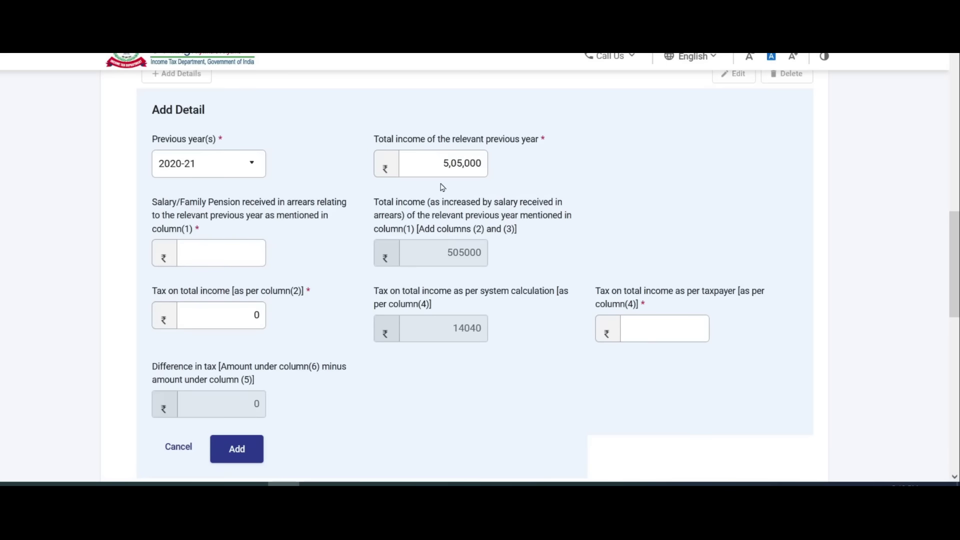
- Look up the PY 2020-21 arrears salary in the Excel details sheet and set the entry's salary received in arrears to 1,80,000
click(207, 252)
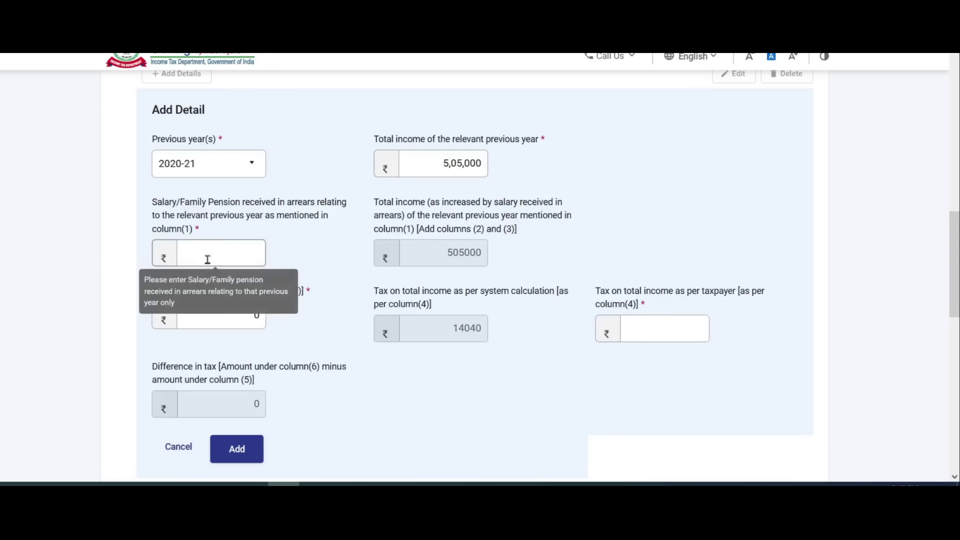
click(209, 253)
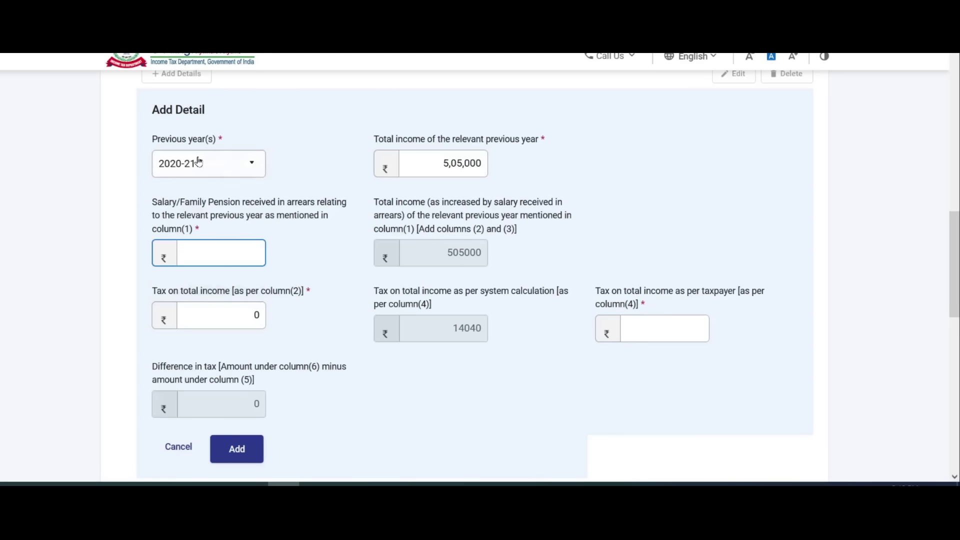
key(alt+Tab)
click(586, 332)
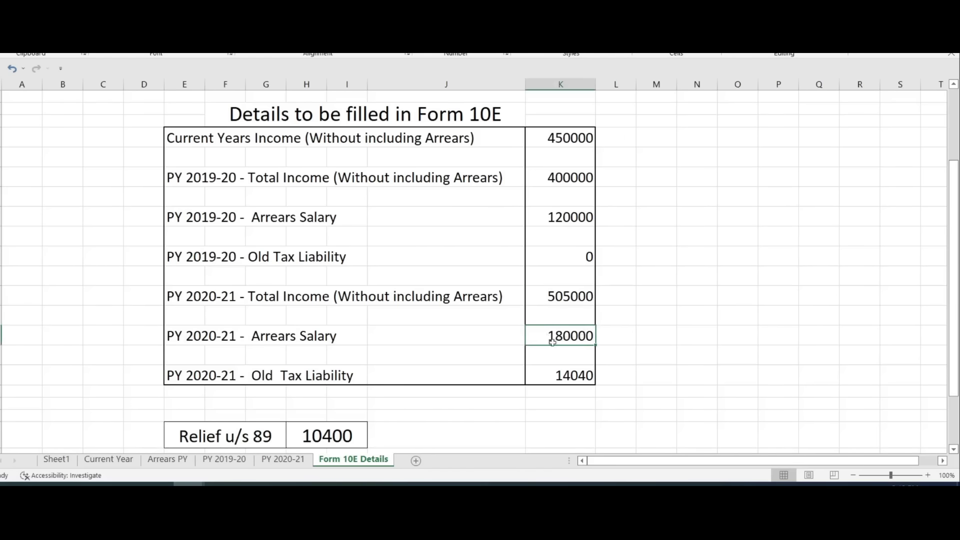
key(alt+Tab)
click(565, 239)
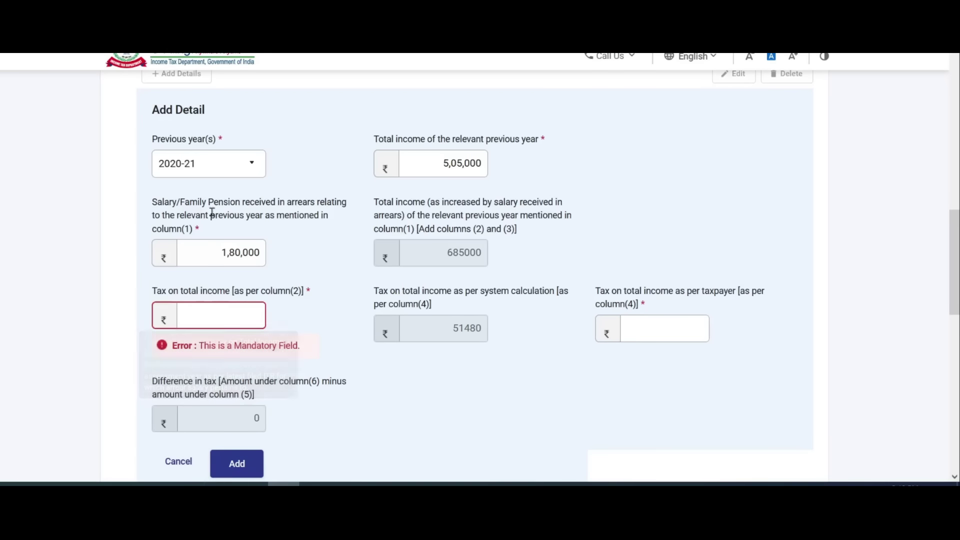
- Look up the PY 2020-21 old tax liability in Excel and set the entry's tax on total income as per column 2 to 14,040
mouse_move(188, 492)
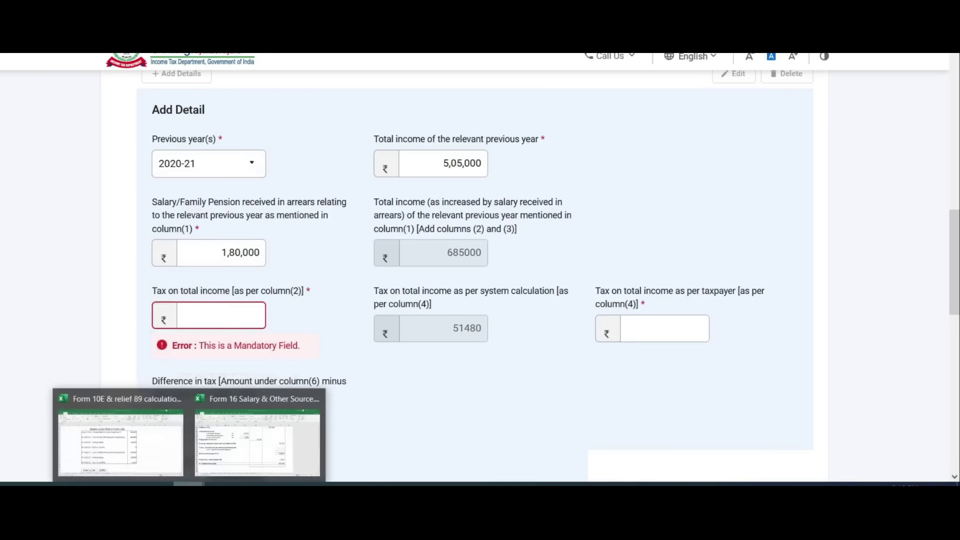
click(141, 448)
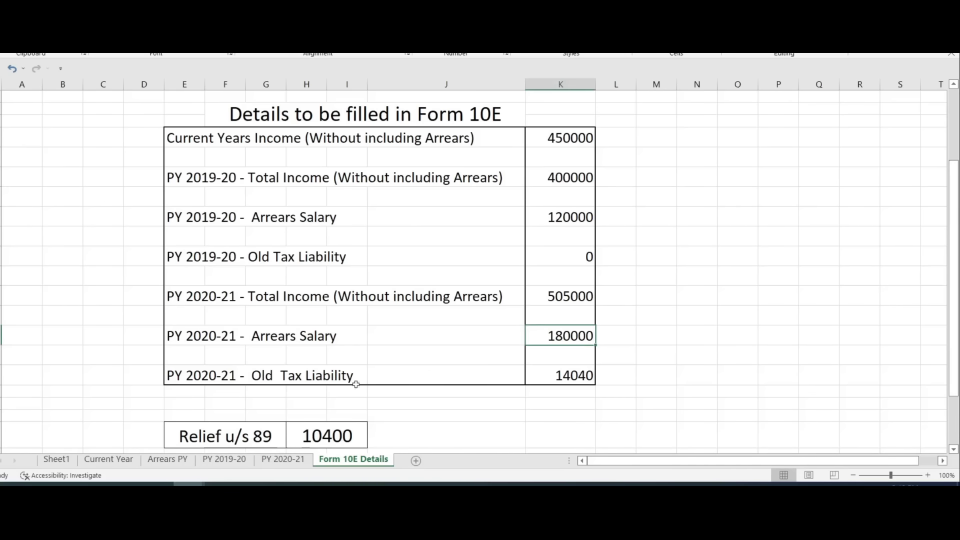
click(585, 377)
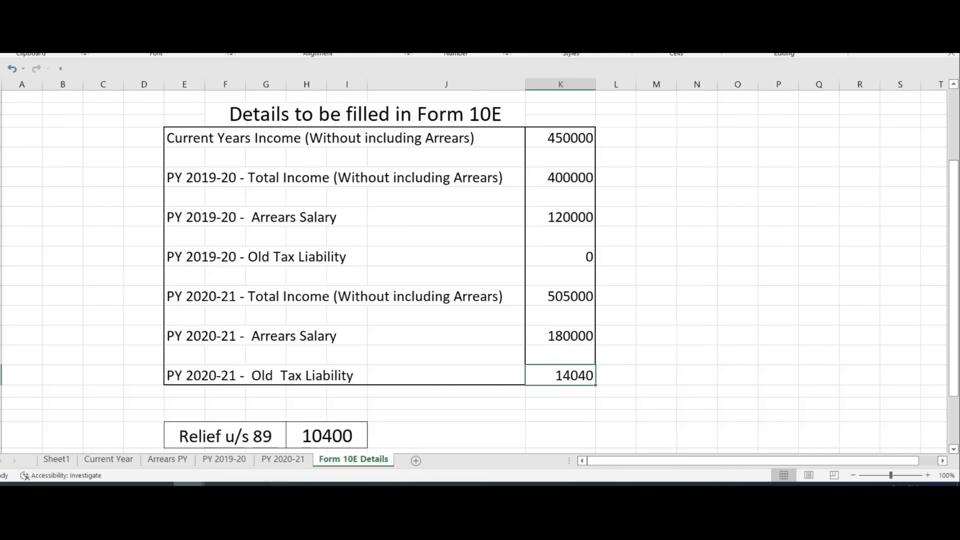
click(283, 495)
click(236, 322)
text(14040)
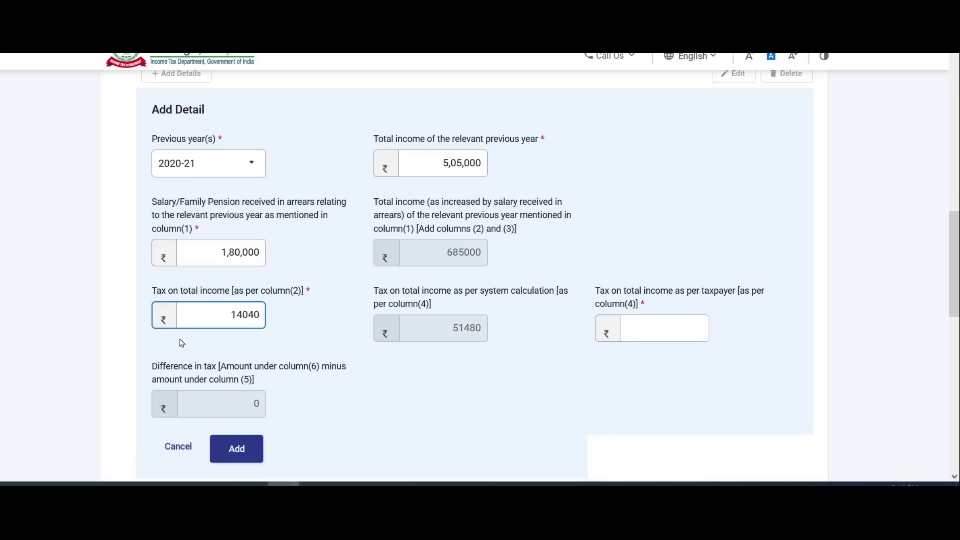
click(324, 333)
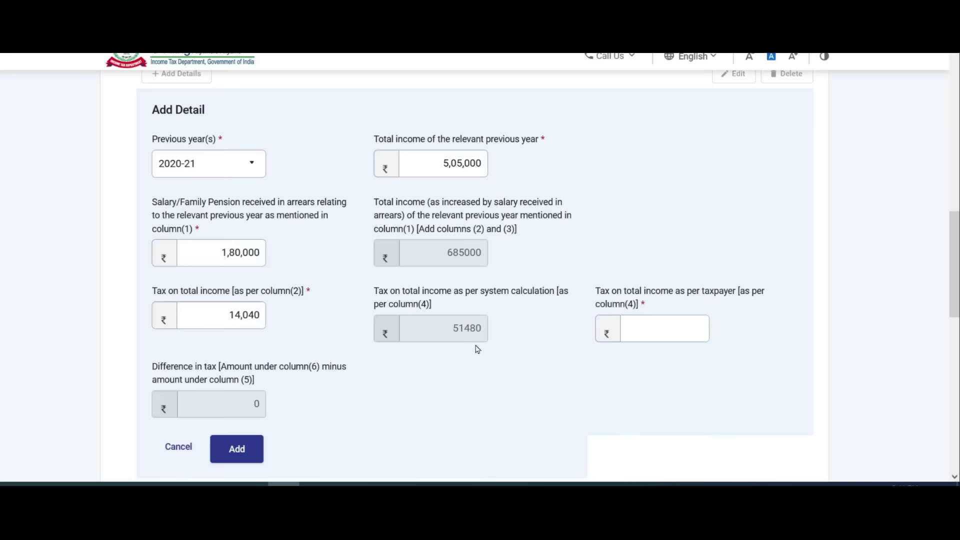
- Look up the new tax liability including arrears in the PY 2020-21 calculation sheet in Excel
mouse_move(186, 481)
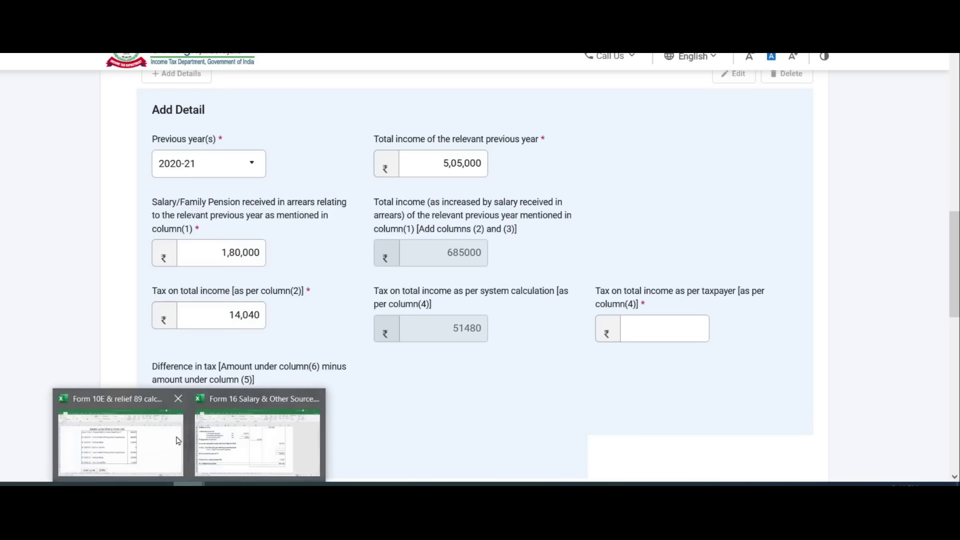
click(153, 444)
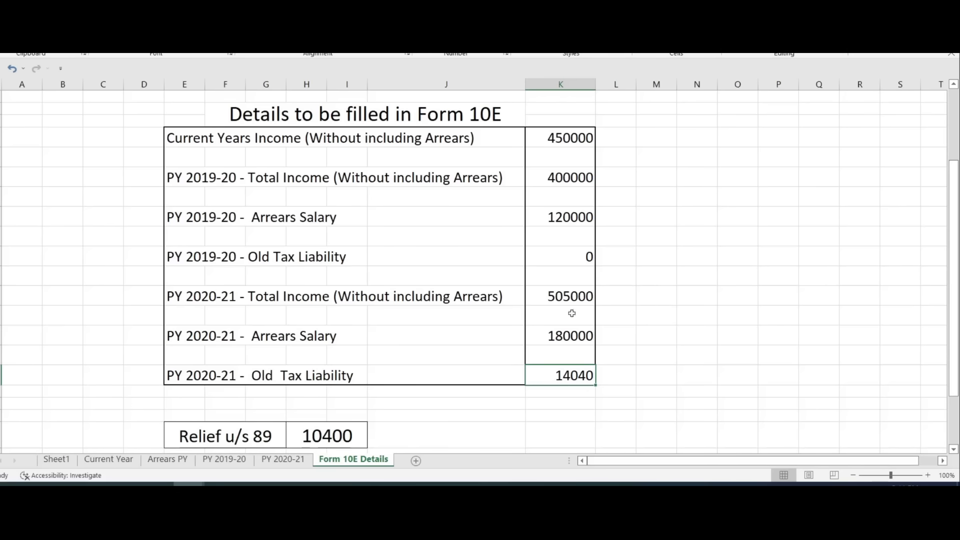
click(284, 484)
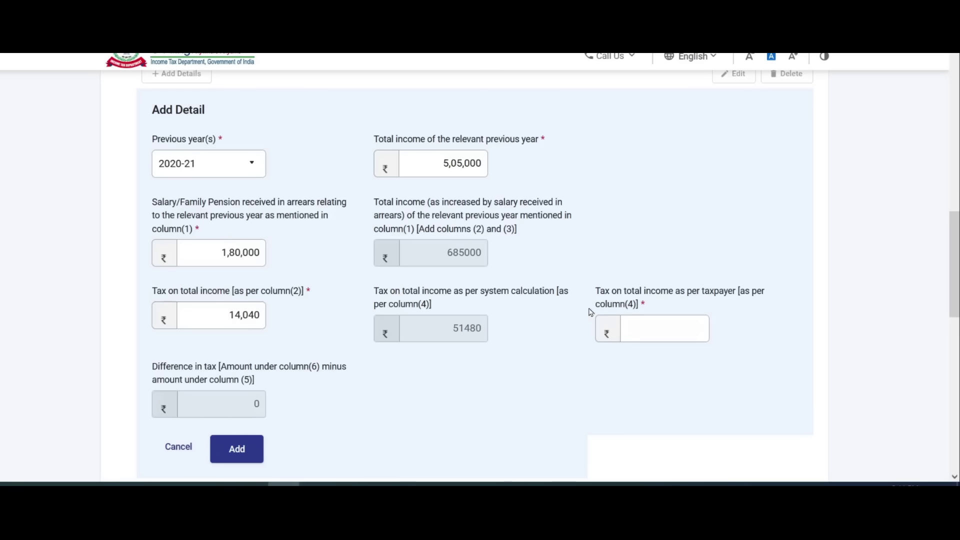
mouse_move(190, 484)
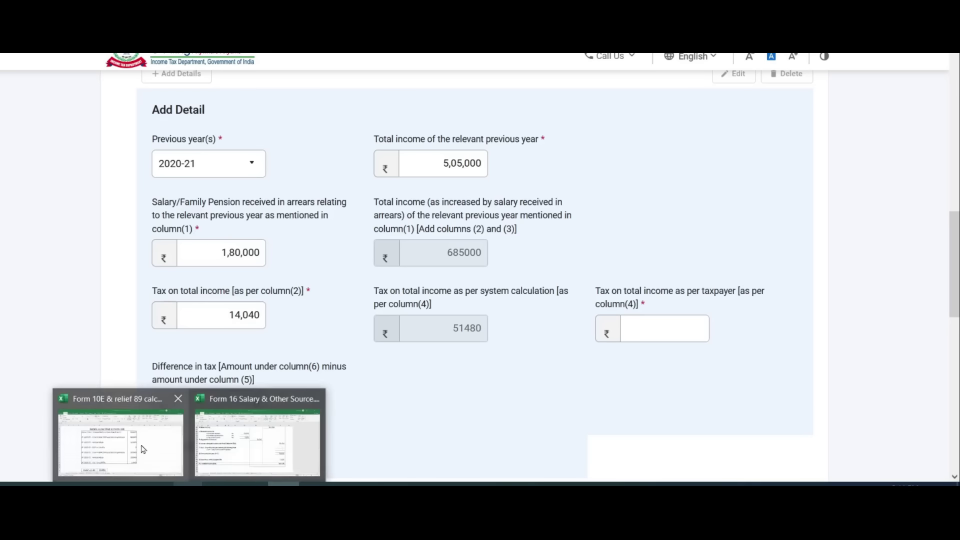
click(144, 449)
click(283, 460)
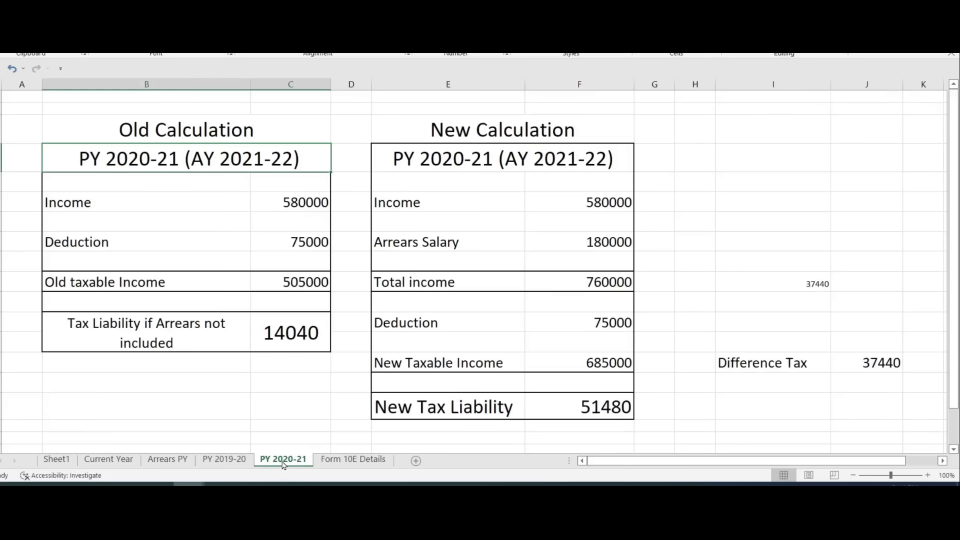
click(533, 406)
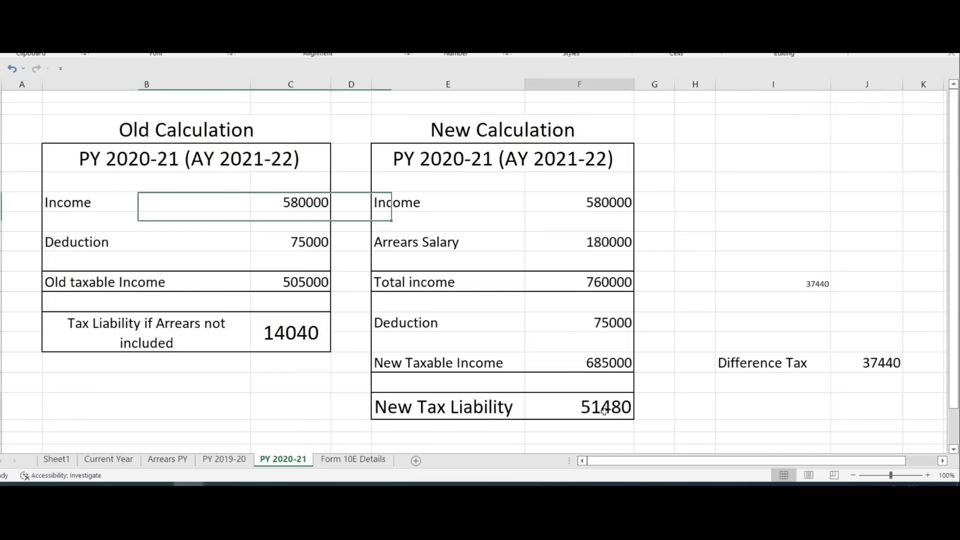
scroll(697, 306, down, 3)
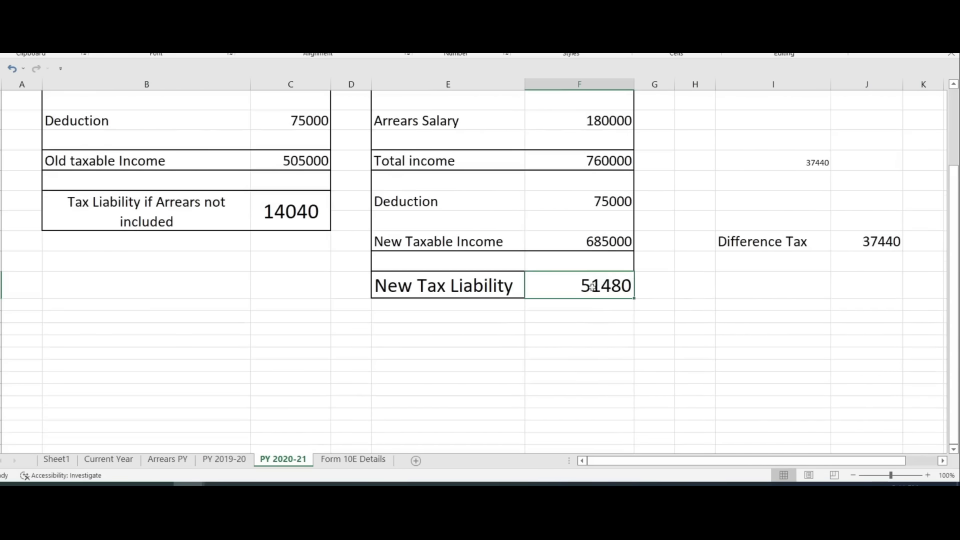
- Back in the Form 10E page, set the tax on total income as per taxpayer to 51,480 and add the 2020-21 entry to Table A
key(alt+Tab)
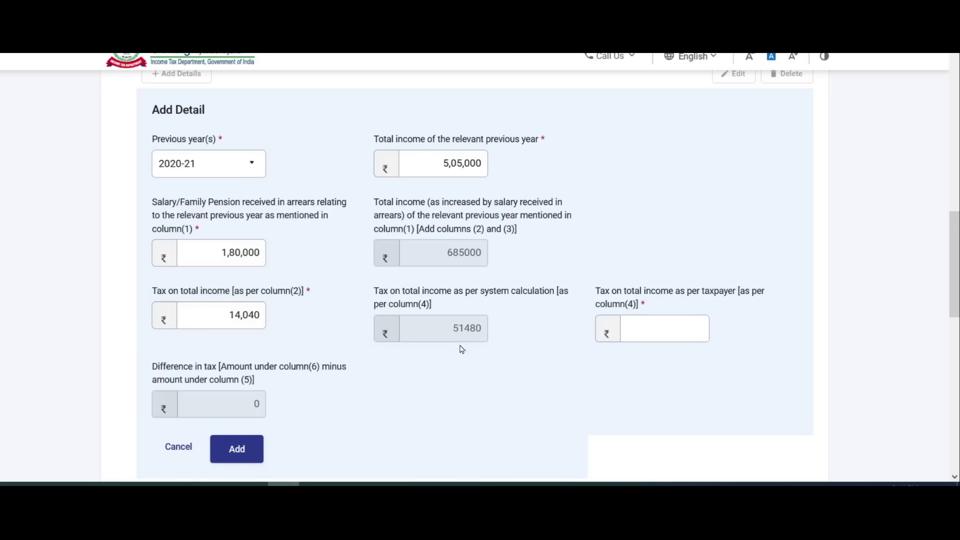
click(681, 325)
mouse_move(691, 324)
text(51480)
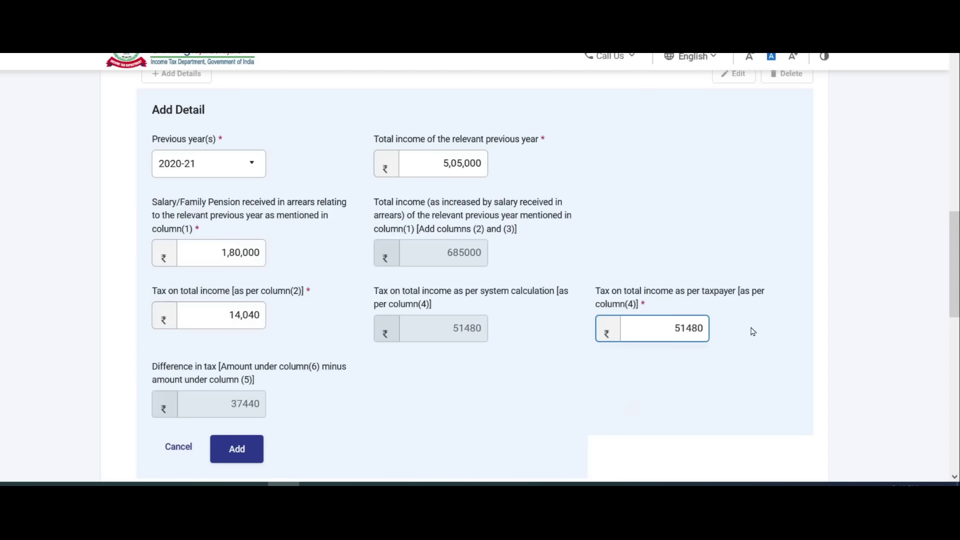
click(738, 337)
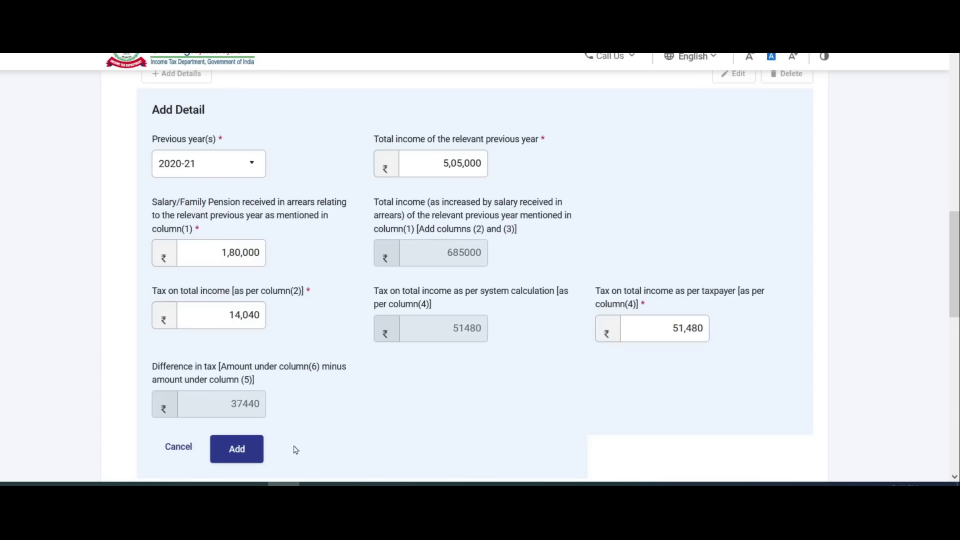
click(250, 457)
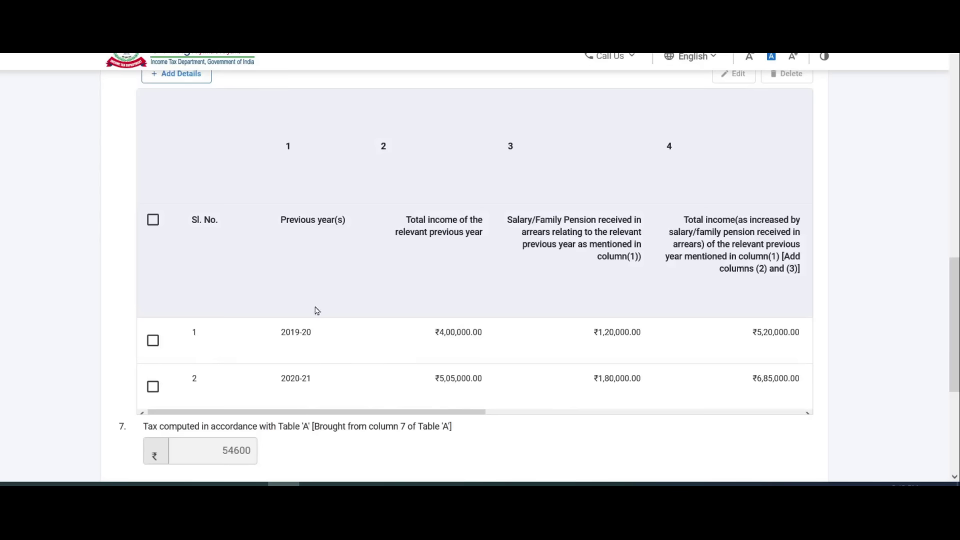
- Review the Table A entries and Annexure I items 1 to 4, from total taxable income to the taxpayer's tax on income including arrears
drag(393, 415, 451, 418)
scroll(337, 365, up, 5)
scroll(338, 365, up, 5)
scroll(124, 135, up, 2)
scroll(124, 136, down, 2)
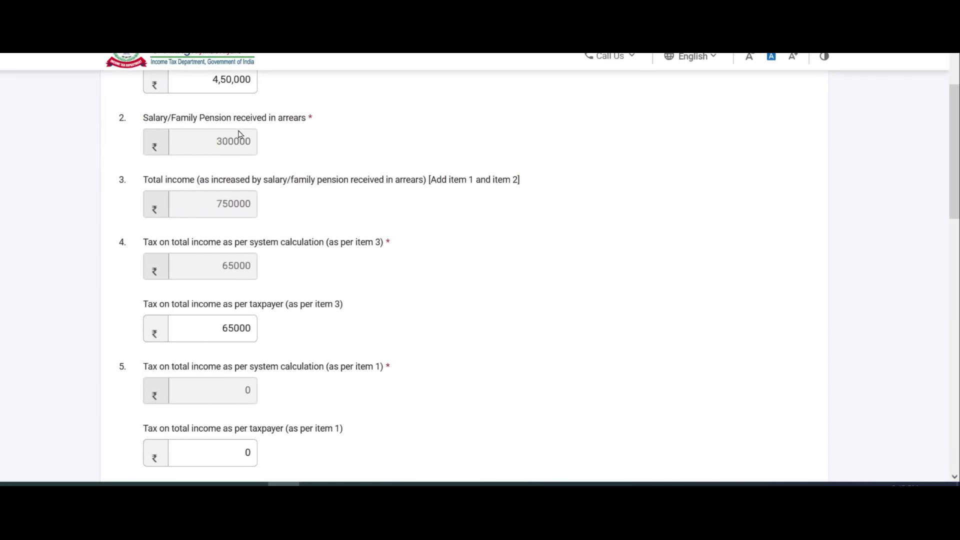
scroll(288, 145, down, 1)
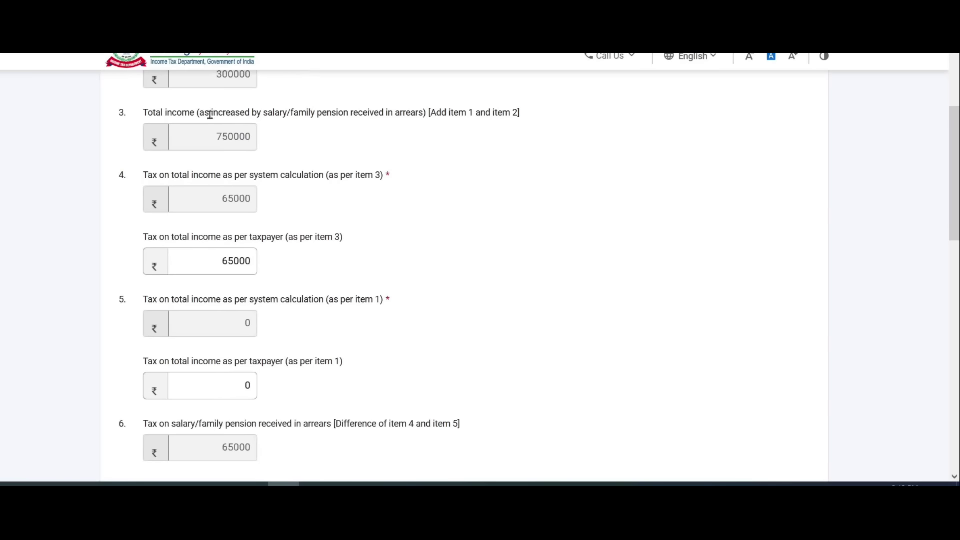
scroll(256, 152, up, 4)
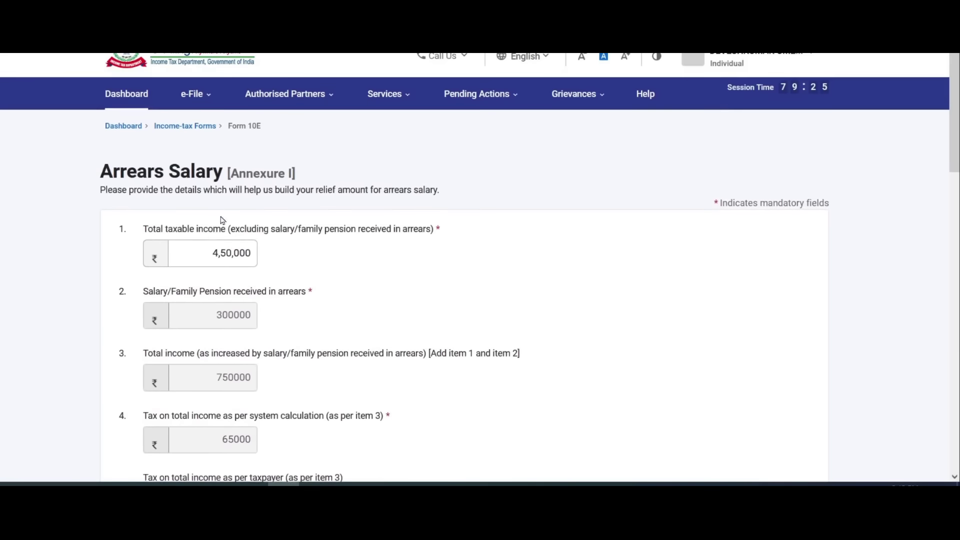
scroll(242, 251, down, 4)
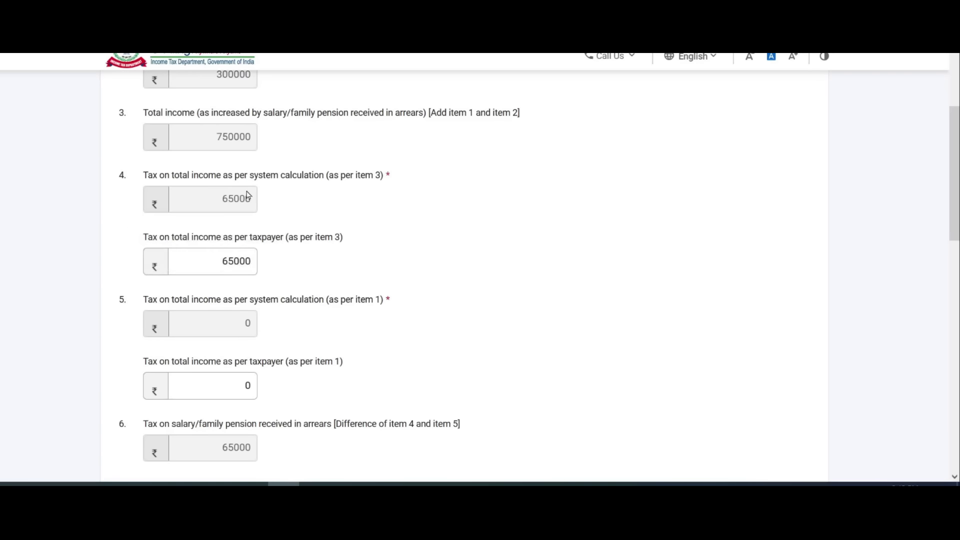
scroll(242, 190, down, 1)
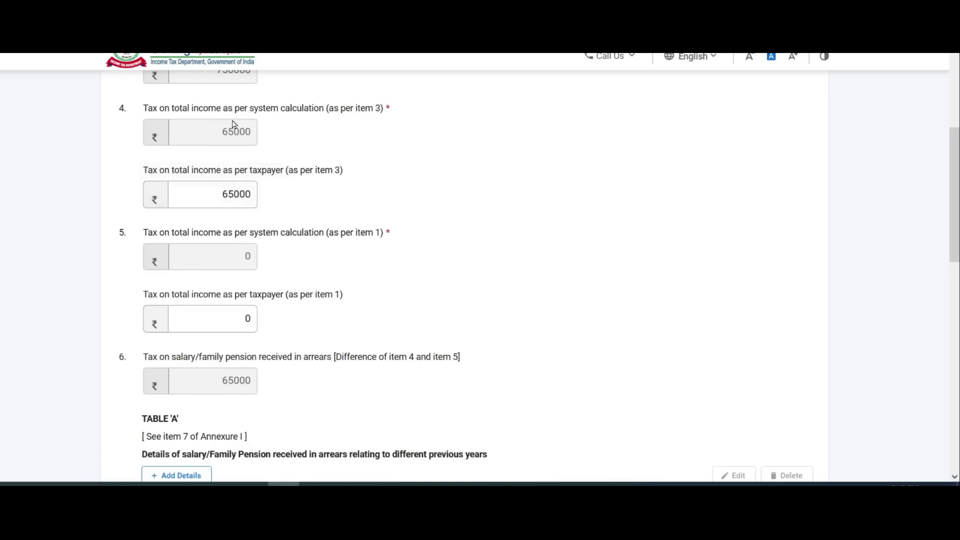
click(220, 194)
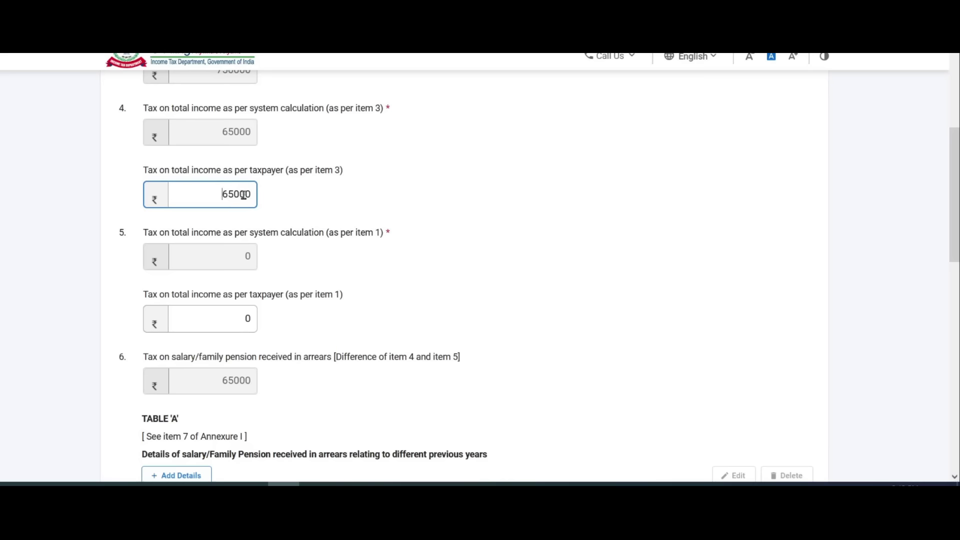
click(244, 168)
scroll(241, 165, down, 2)
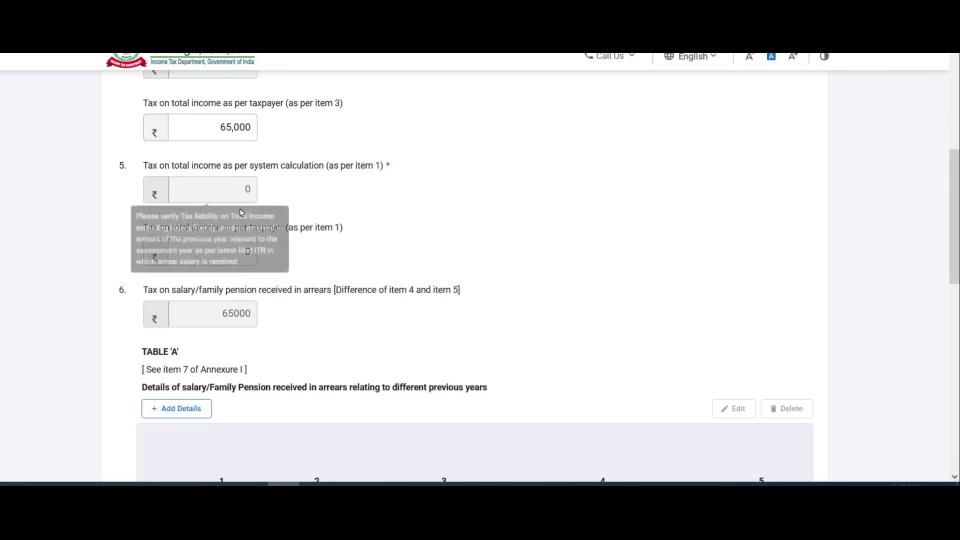
- Check the item 5 tax on income excluding arrears against item 1, and examine the item 6 tax on arrears
mouse_move(249, 213)
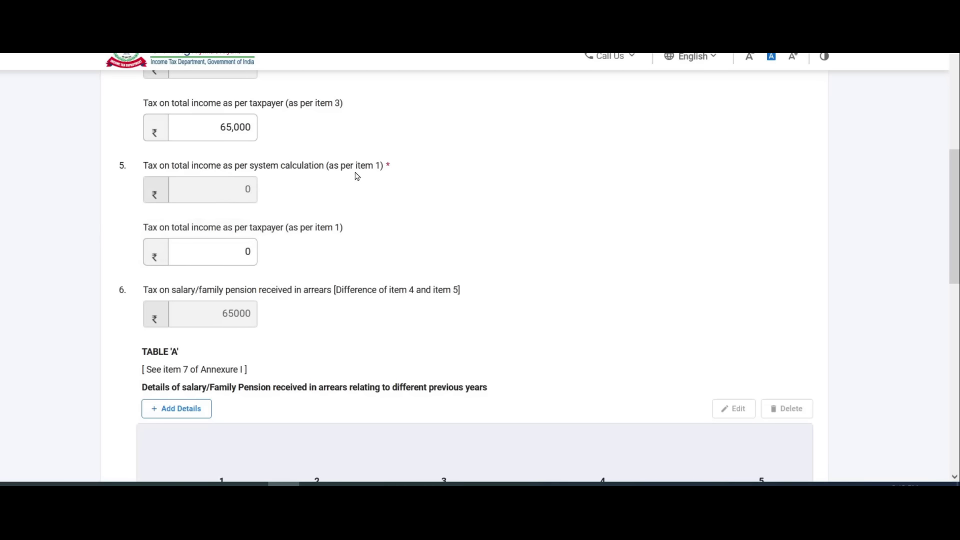
scroll(357, 177, up, 5)
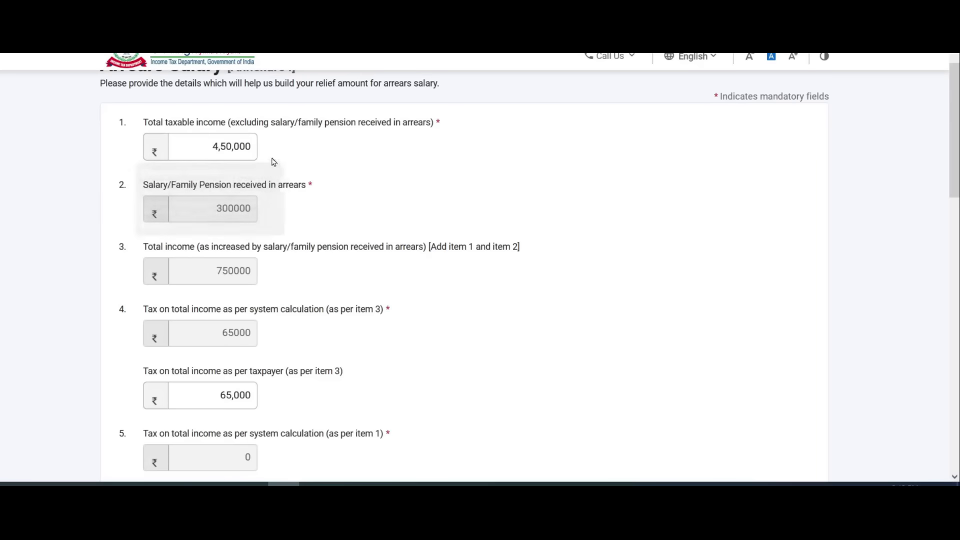
scroll(273, 153, down, 1)
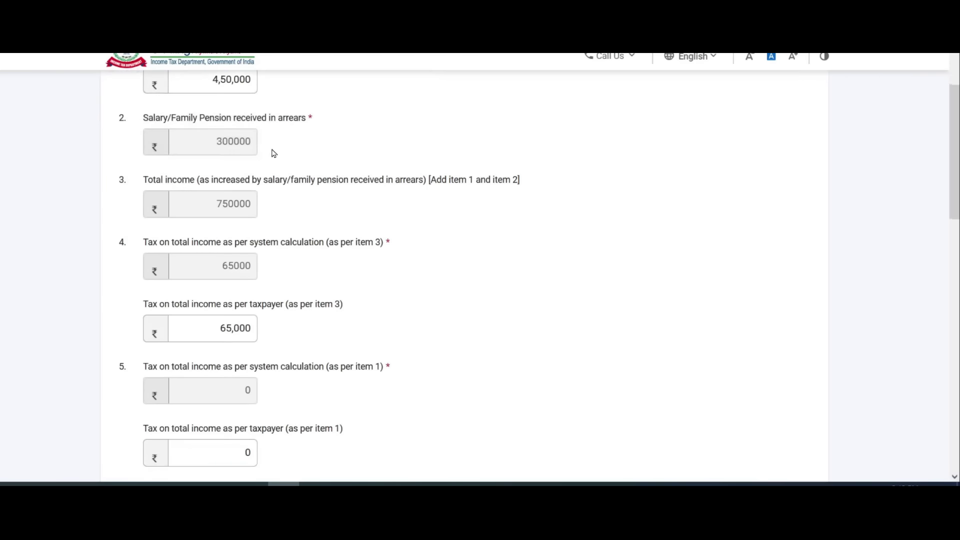
scroll(274, 153, down, 3)
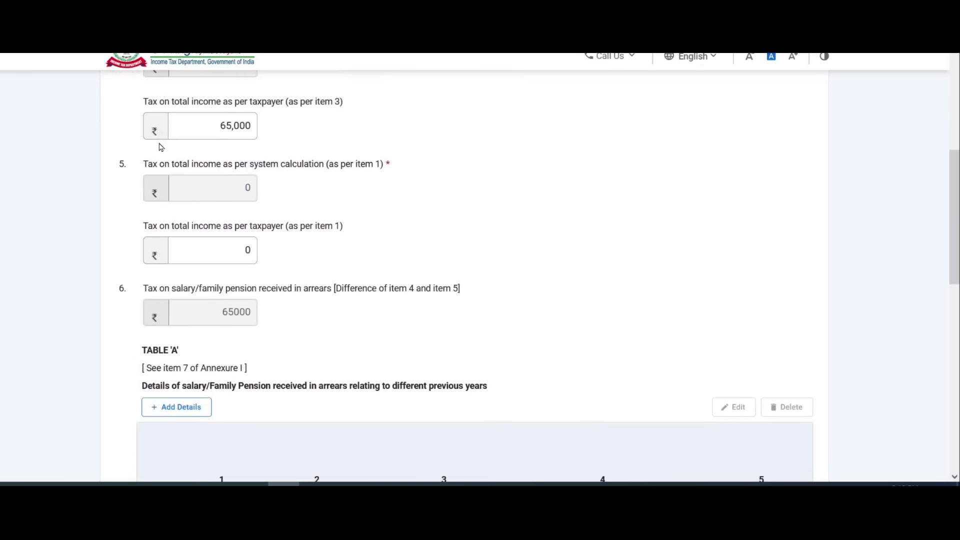
mouse_move(210, 185)
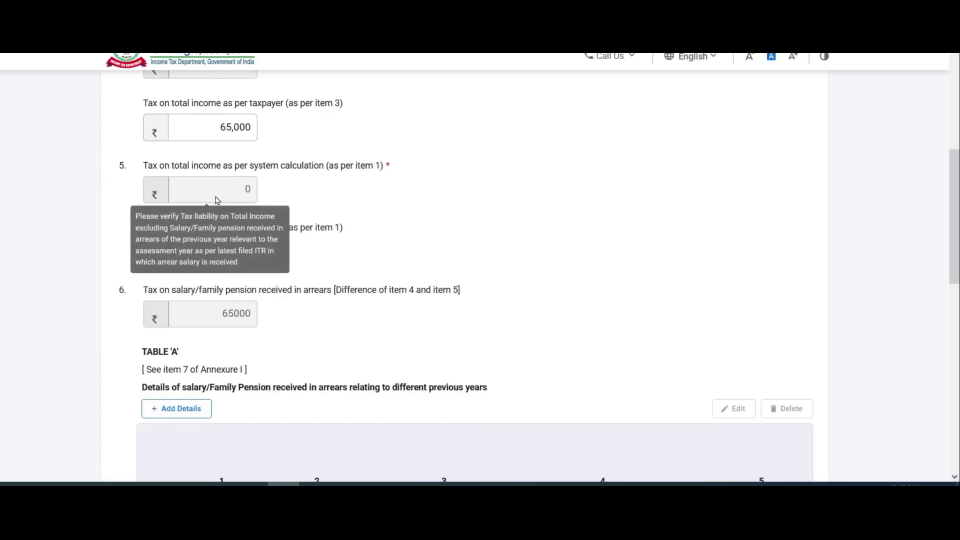
scroll(288, 162, down, 1)
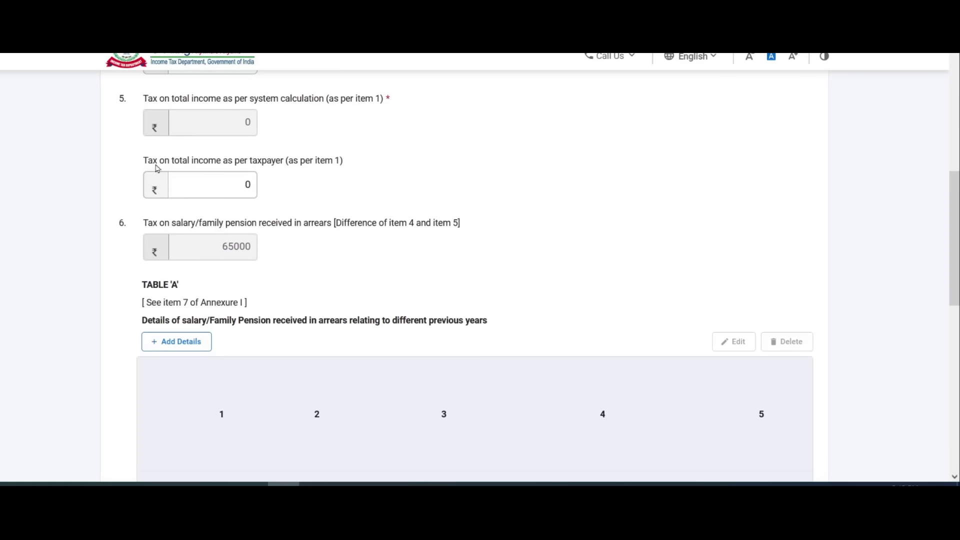
click(215, 187)
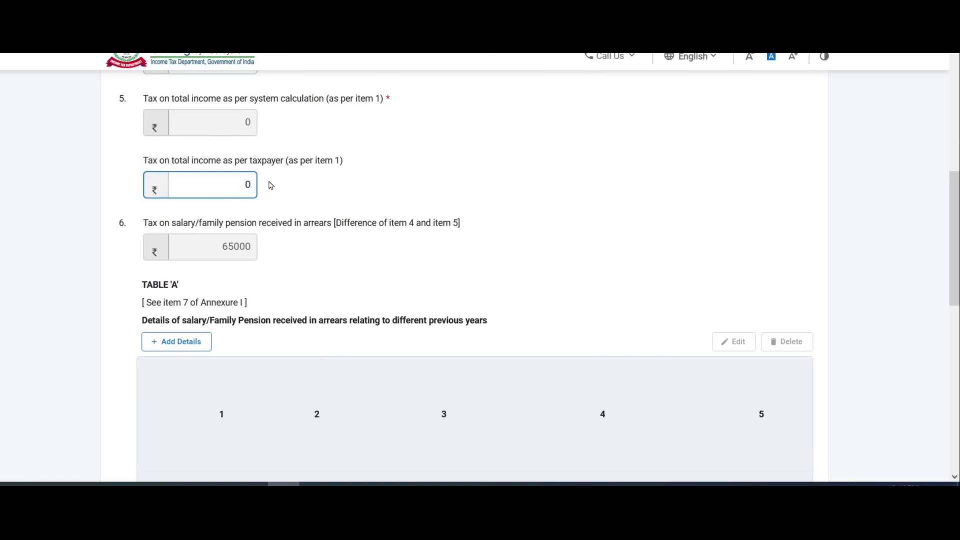
scroll(270, 185, down, 1)
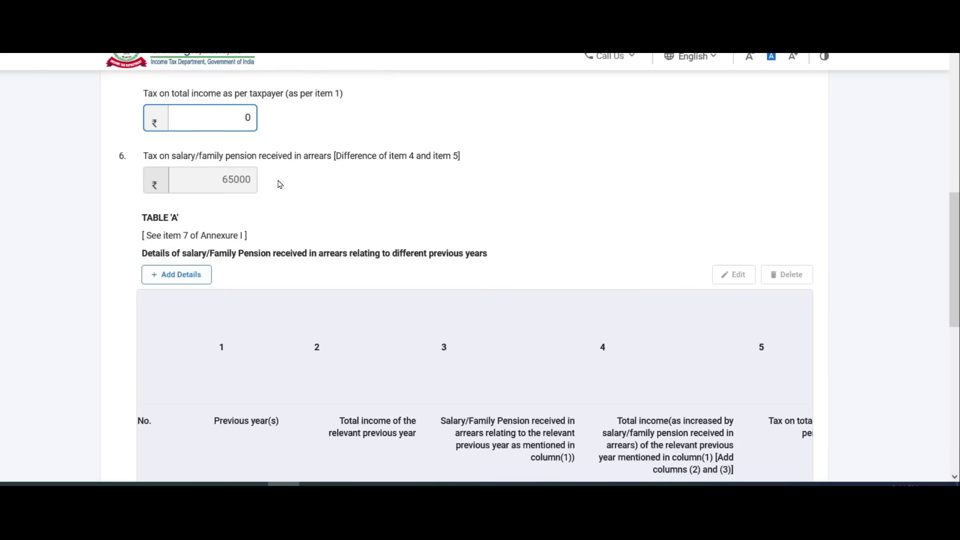
- Compare the item 6 tax on arrears with the year-wise tax differences in Table A and the item 7 total behind the section 89 relief
scroll(250, 186, up, 2)
scroll(248, 185, down, 1)
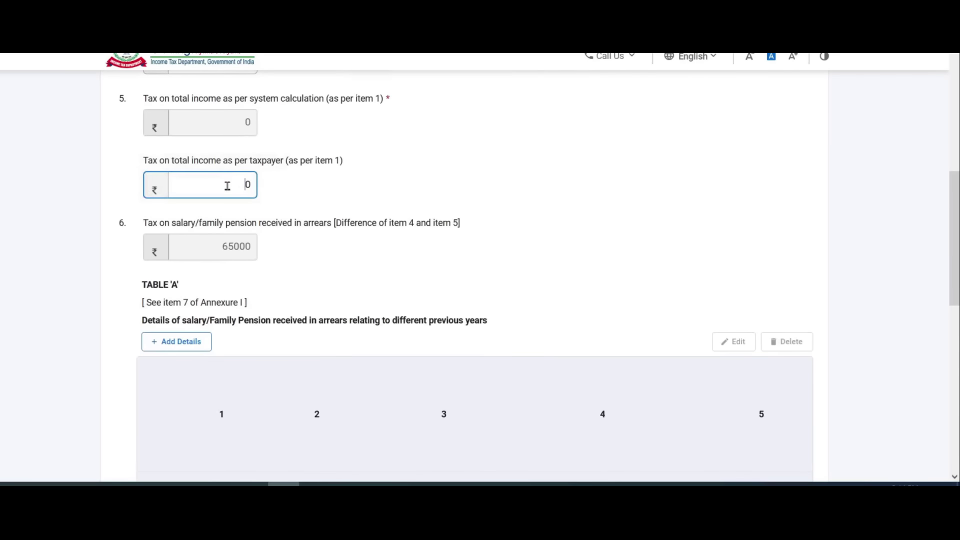
scroll(269, 183, down, 3)
scroll(250, 185, up, 2)
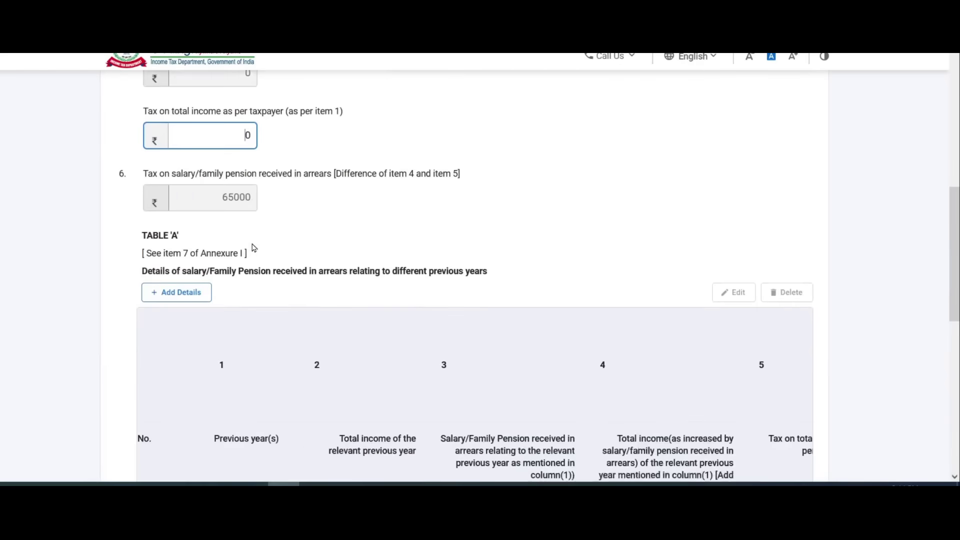
scroll(223, 187, down, 1)
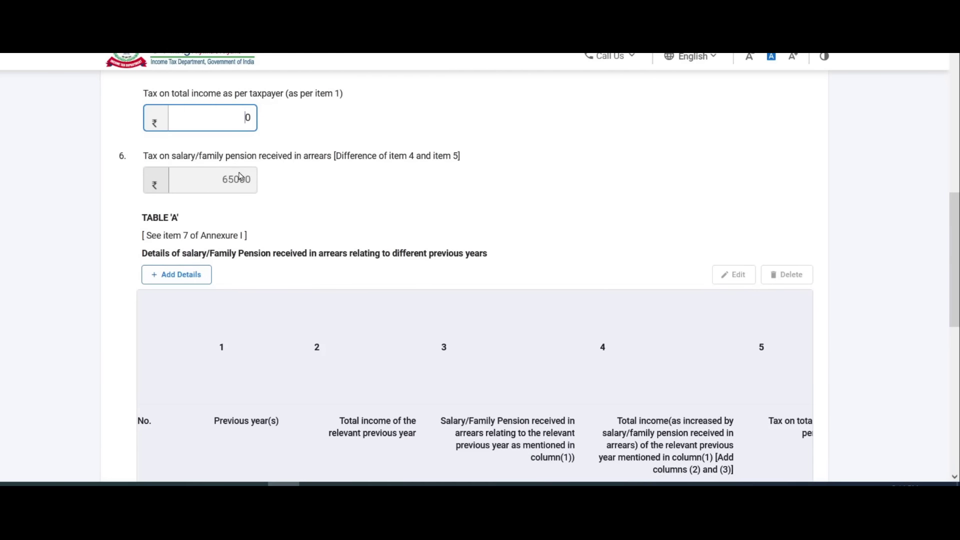
scroll(240, 176, down, 6)
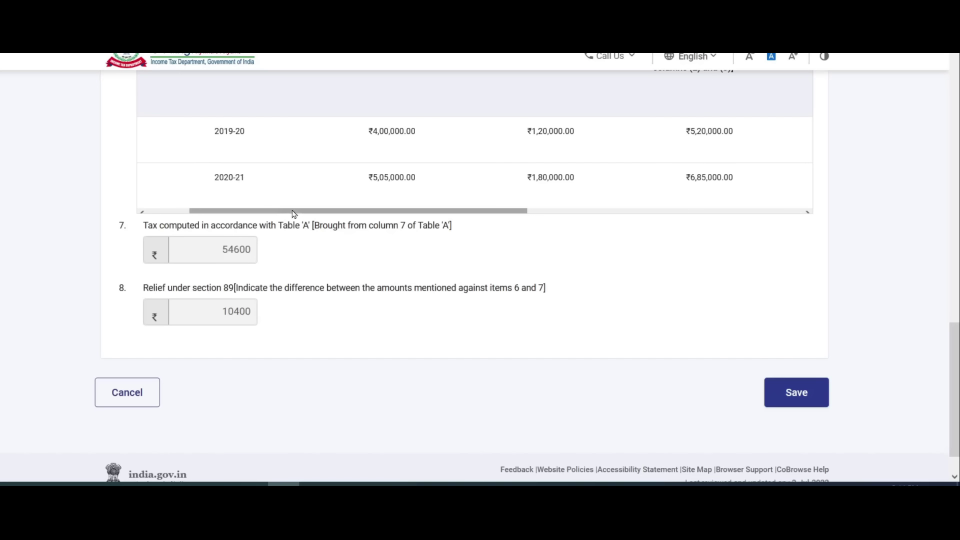
drag(293, 217, 364, 216)
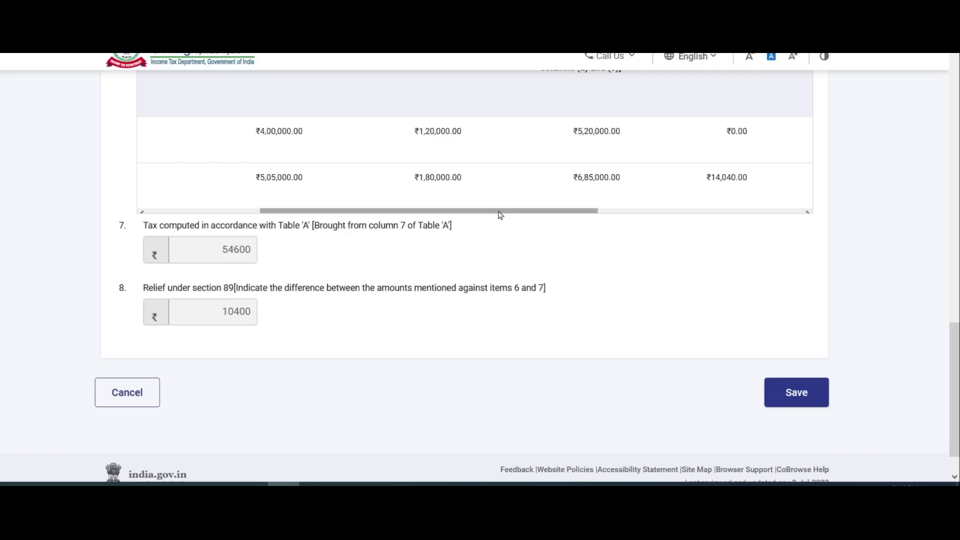
drag(499, 214, 712, 202)
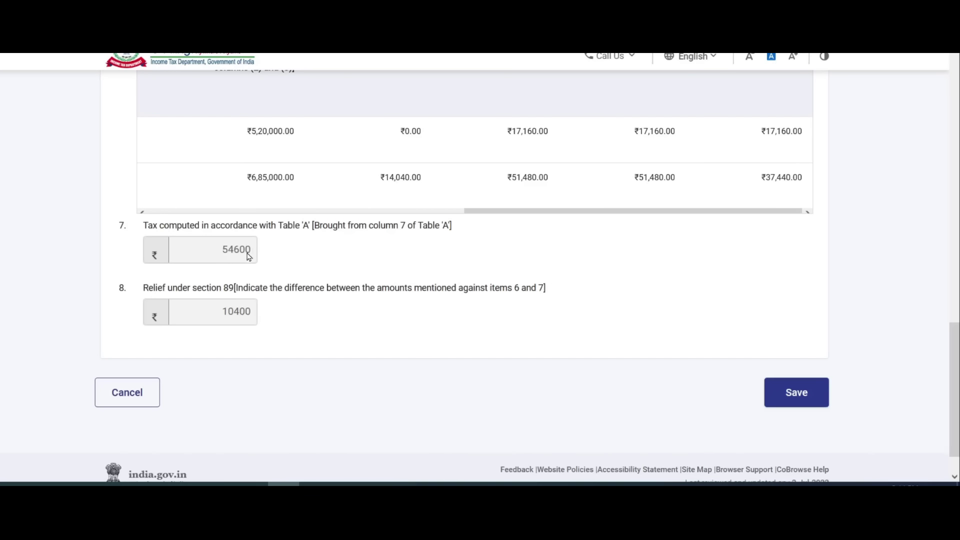
scroll(249, 256, up, 6)
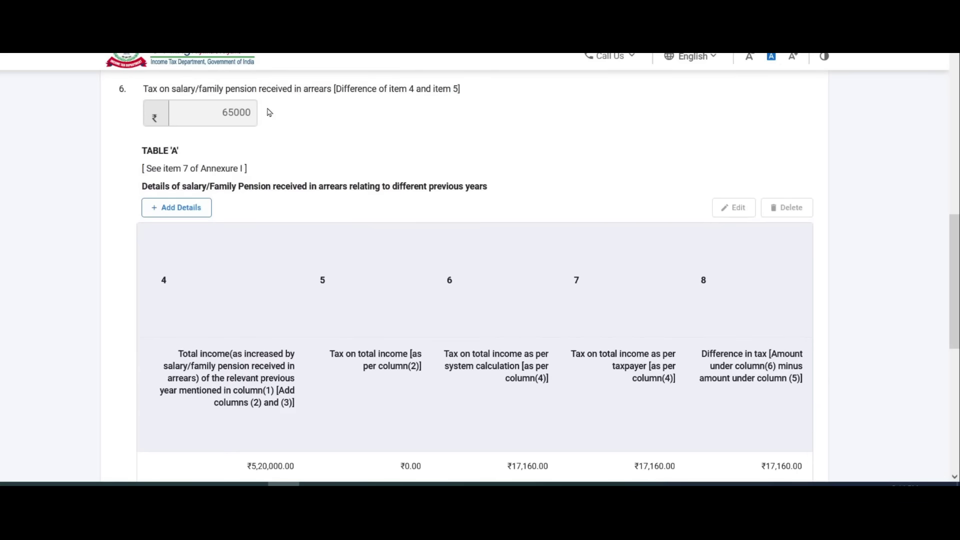